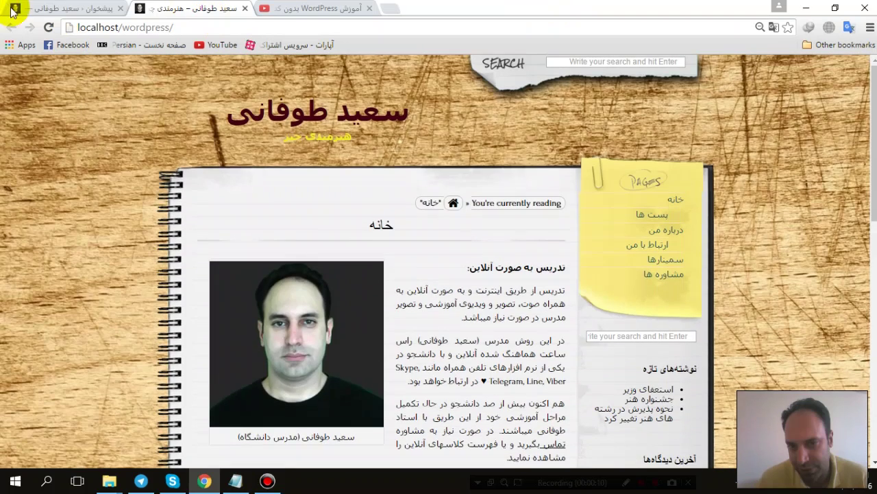
Step: Review the 'Grunion' and 'add share' notes in Notepad, then return to the wp-admin dashboard
left_click(237, 480)
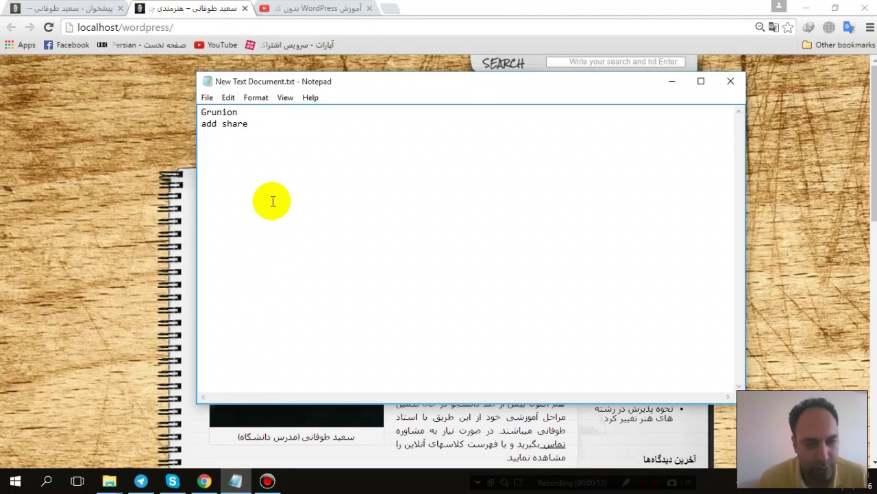
double_click(237, 123)
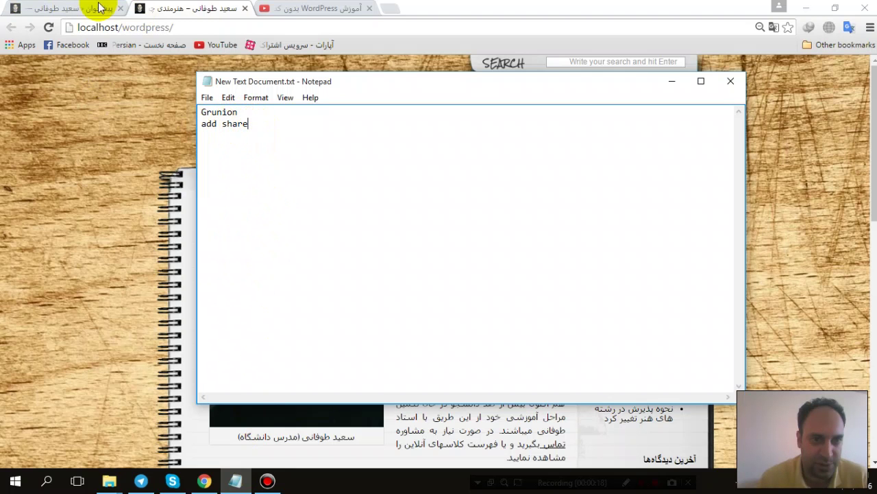
left_click(24, 8)
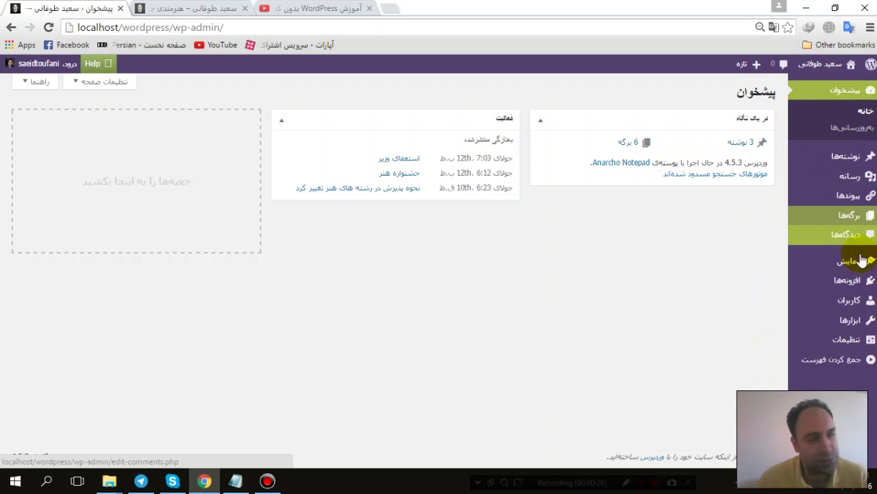
Step: Open Installed Plugins and scroll through the eight plugins, Akismet through Jetpack
mouse_move(862, 272)
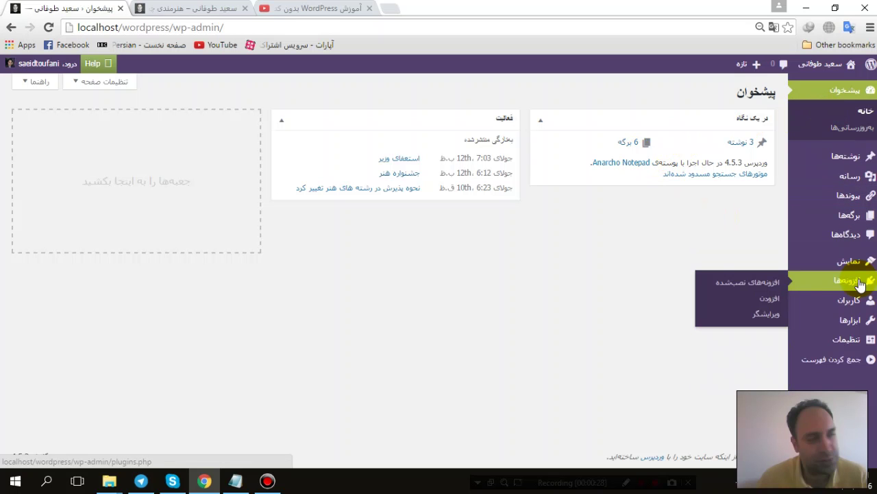
left_click(774, 281)
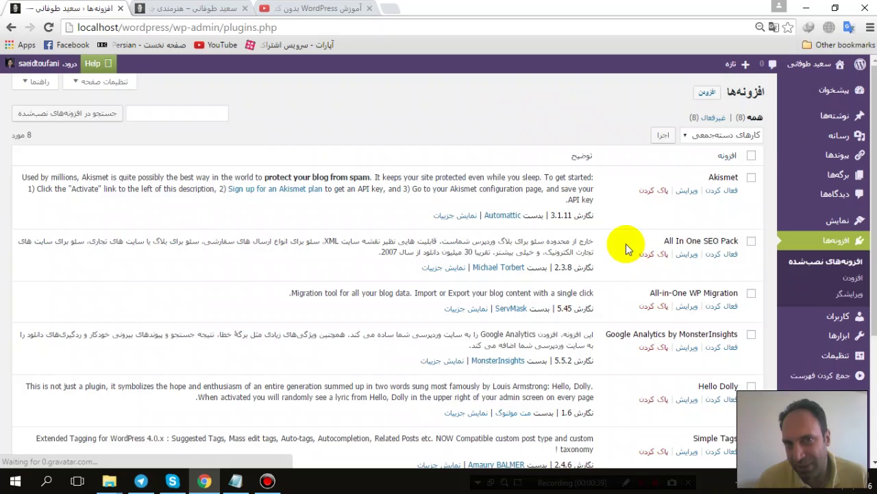
scroll(606, 223, "down", 3)
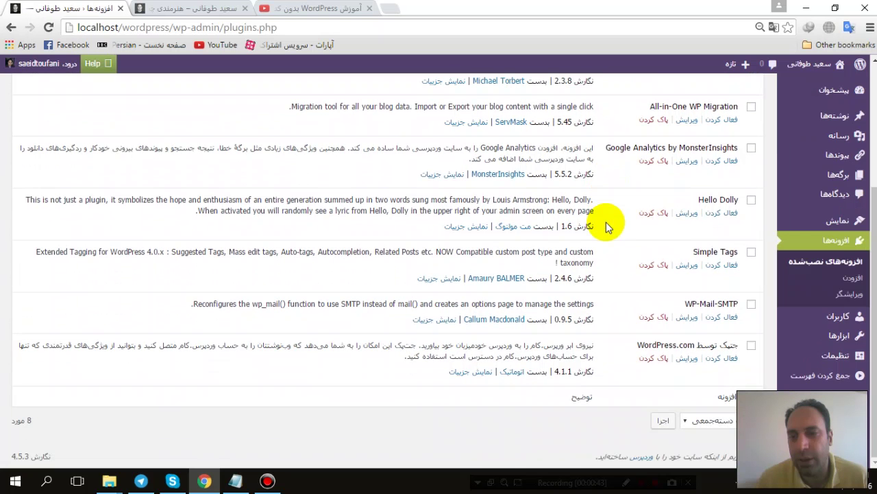
scroll(606, 222, "up", 3)
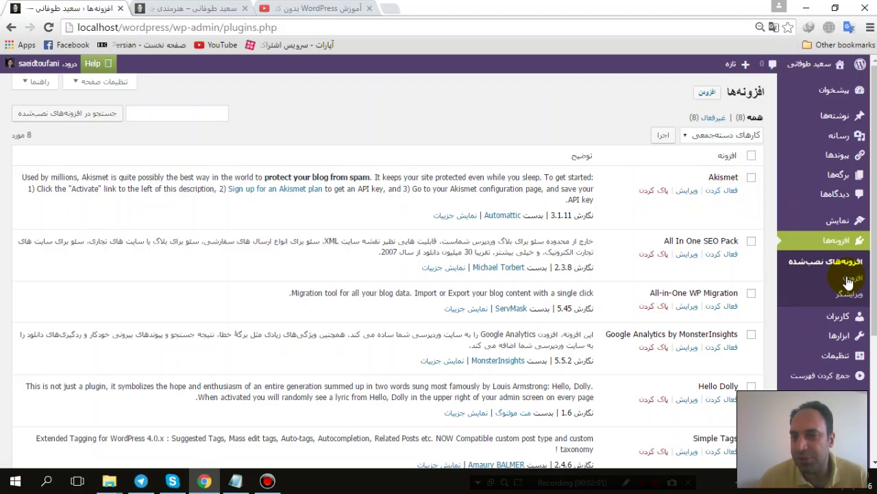
Step: Go to Add New plugins, glance at the Notepad notes, and show Popular plugins
left_click(706, 92)
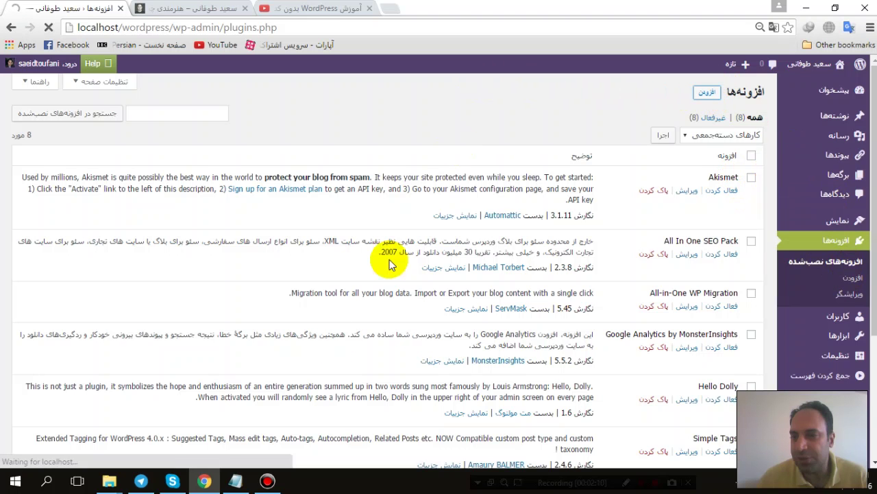
left_click(237, 485)
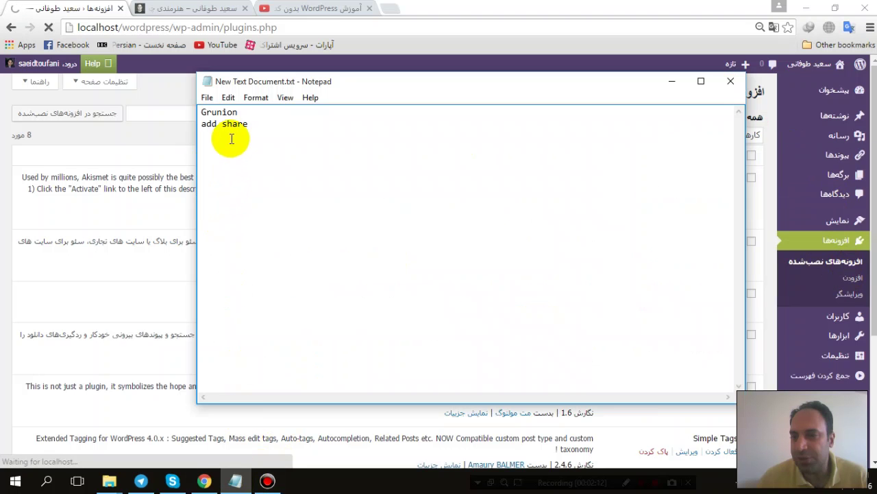
left_click(61, 10)
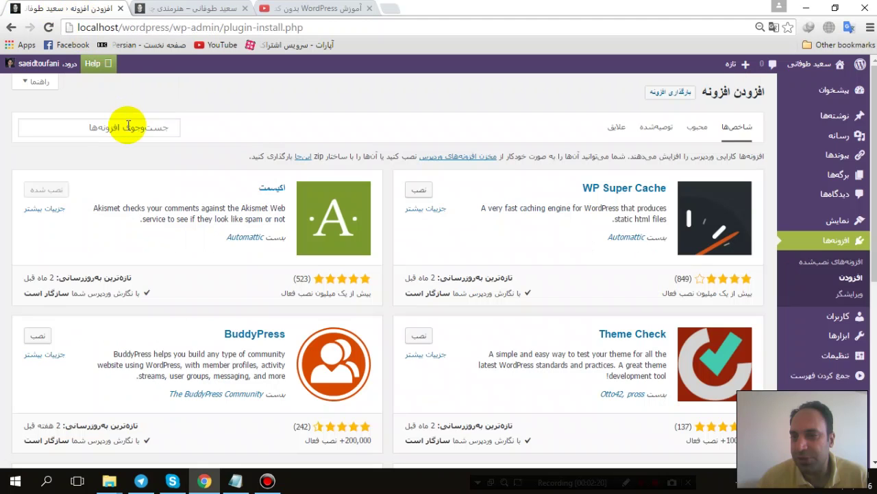
left_click(700, 132)
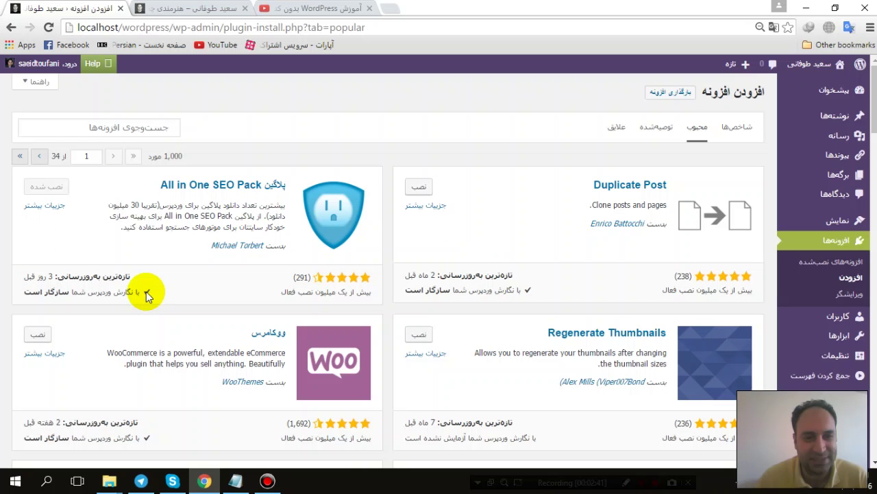
Step: Browse the Popular plugins list up and down
scroll(163, 276, "down", 5)
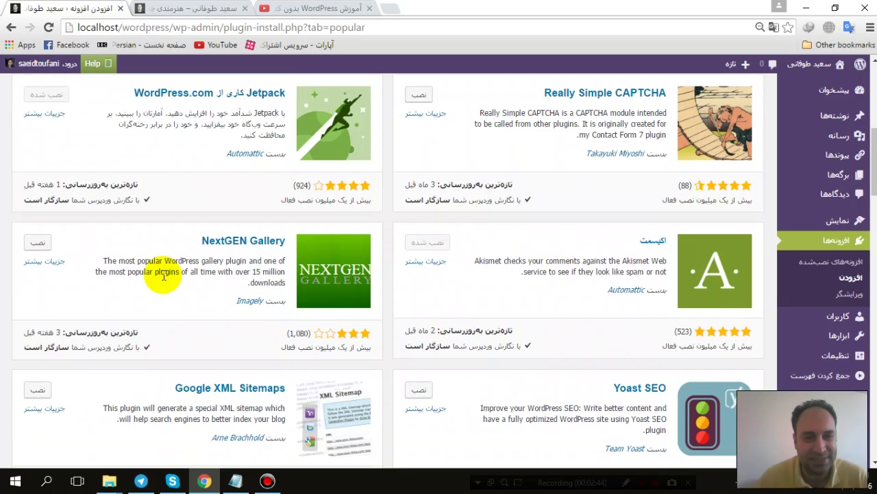
scroll(163, 276, "down", 3)
scroll(196, 248, "up", 1)
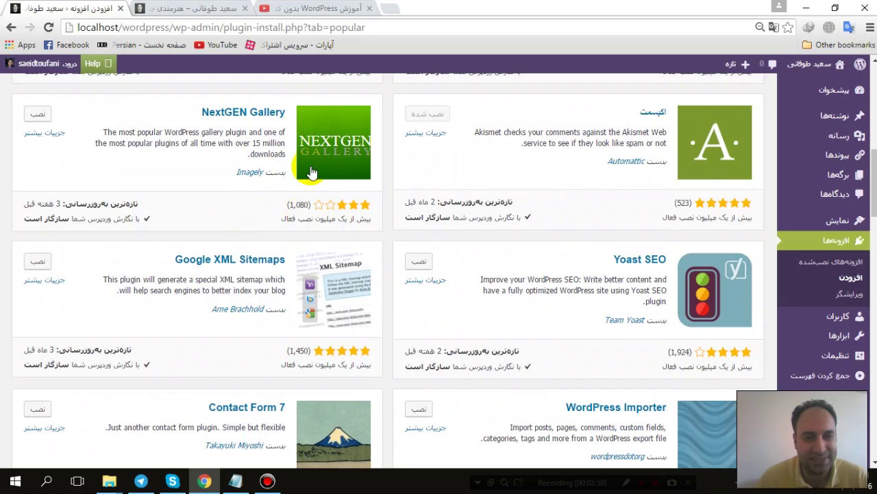
scroll(299, 191, "down", 4)
scroll(299, 198, "down", 10)
scroll(294, 190, "down", 5)
scroll(295, 188, "down", 4)
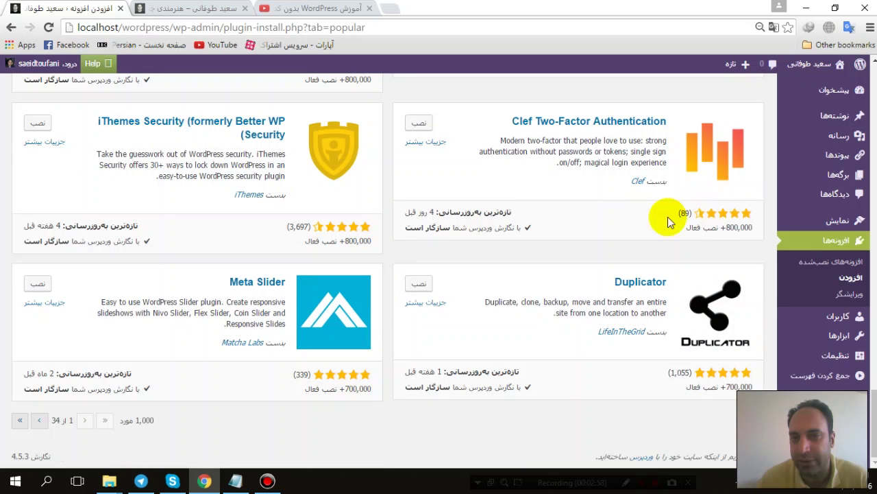
scroll(616, 254, "up", 8)
scroll(617, 257, "up", 13)
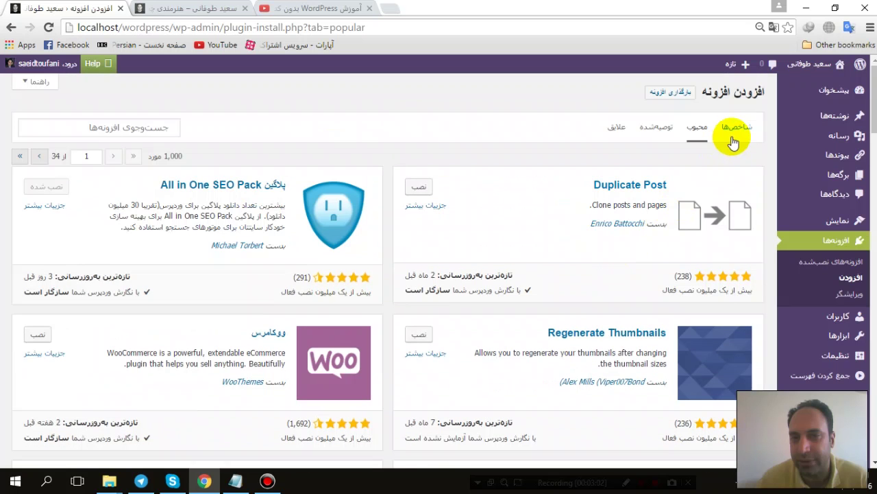
Step: Switch to Featured plugins and look over WP Super Cache's 849 ratings
left_click(733, 139)
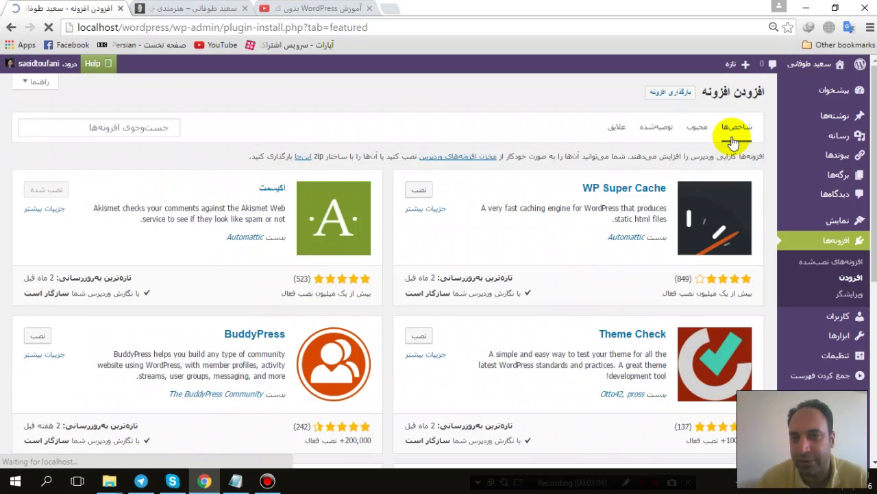
double_click(682, 278)
scroll(523, 333, "down", 3)
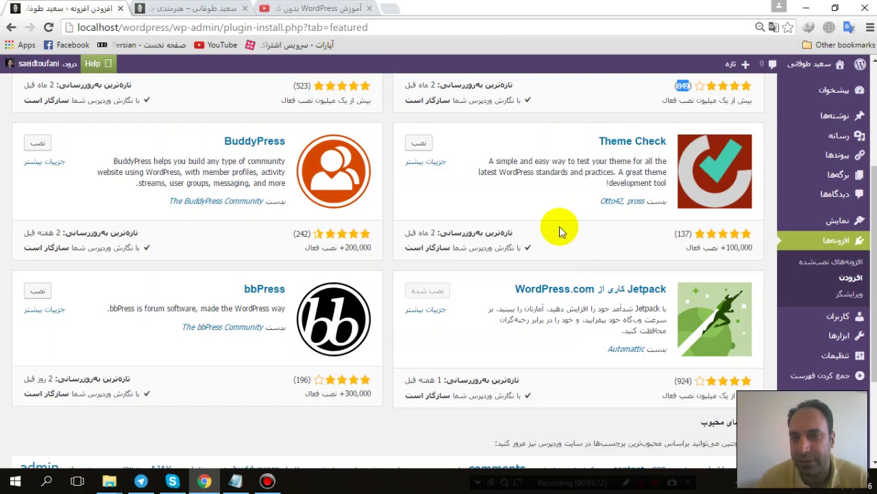
scroll(537, 255, "up", 3)
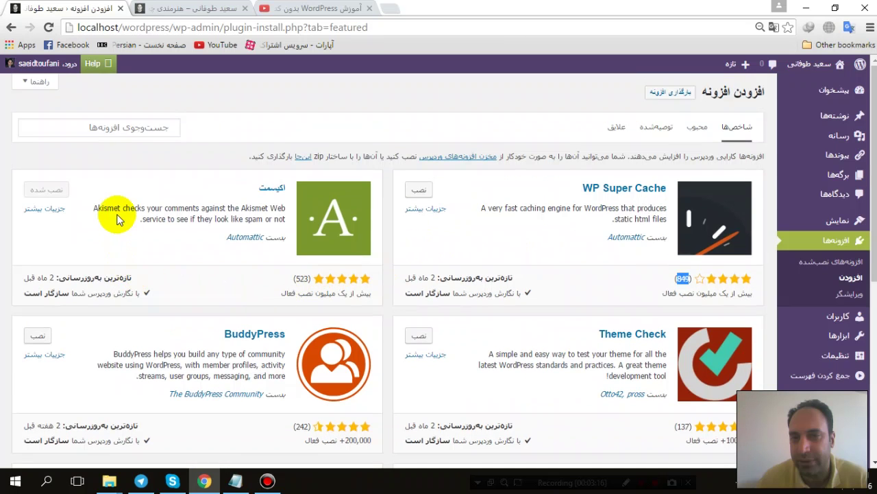
Step: Search the plugin directory for 'all share', confirming the term in Notepad
left_click(140, 128)
type("all")
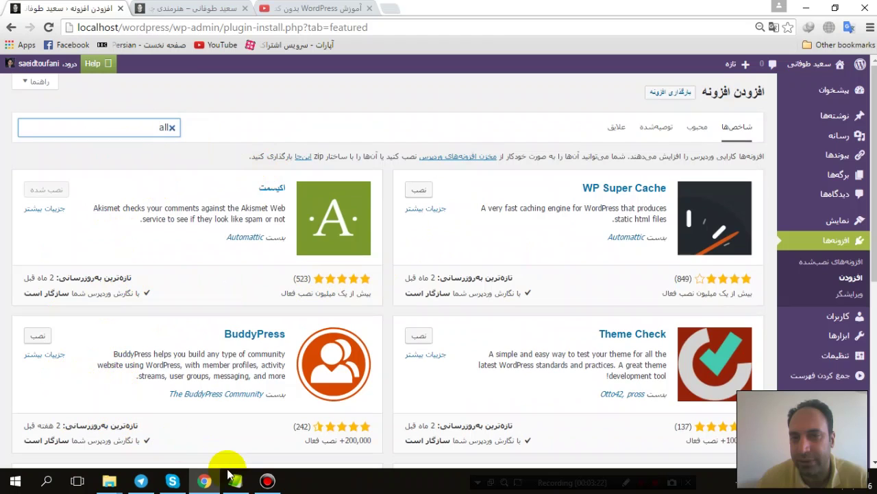
left_click(234, 479)
left_click(128, 131)
key("ctrl+a")
type("all share")
key("Return")
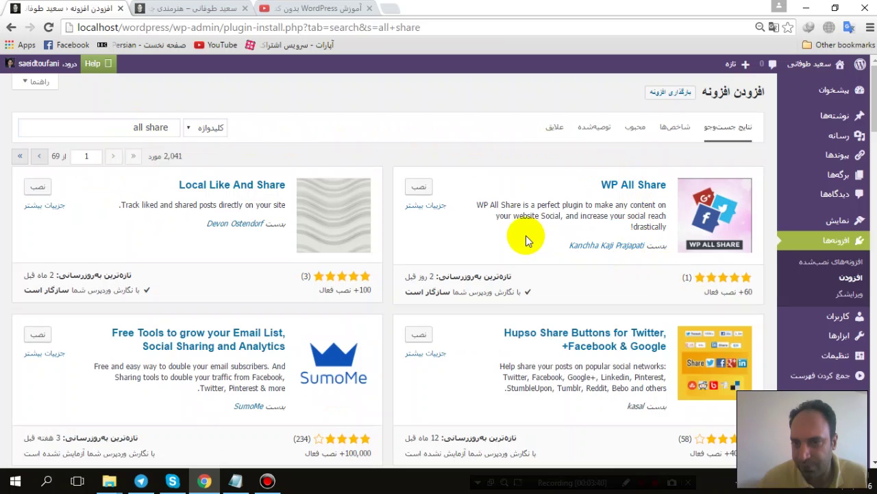
scroll(526, 235, "down", 2)
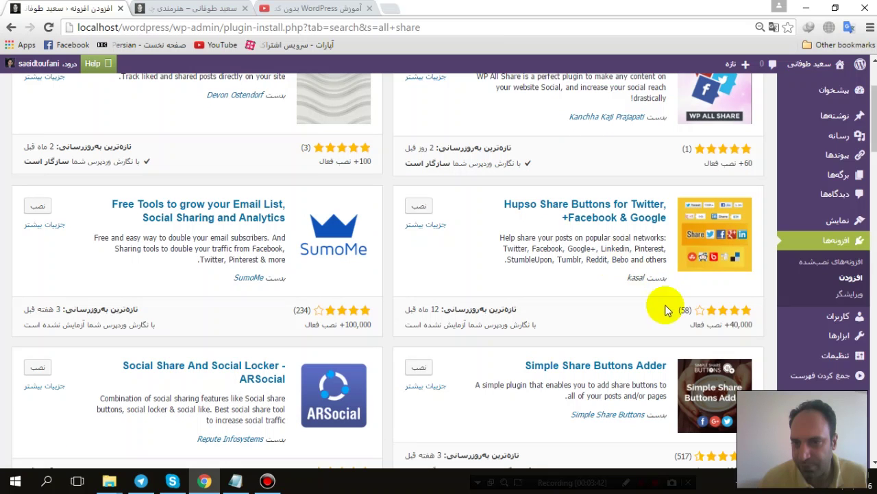
scroll(343, 257, "up", 2)
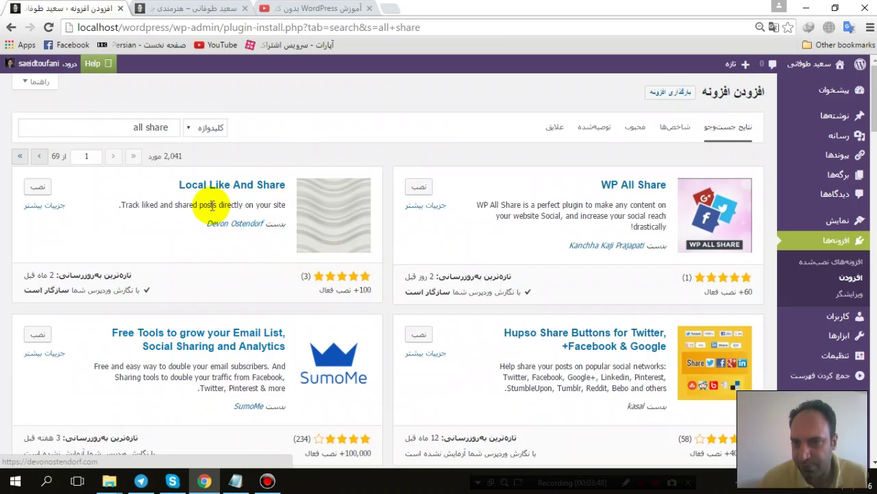
scroll(351, 290, "down", 2)
scroll(351, 290, "down", 2)
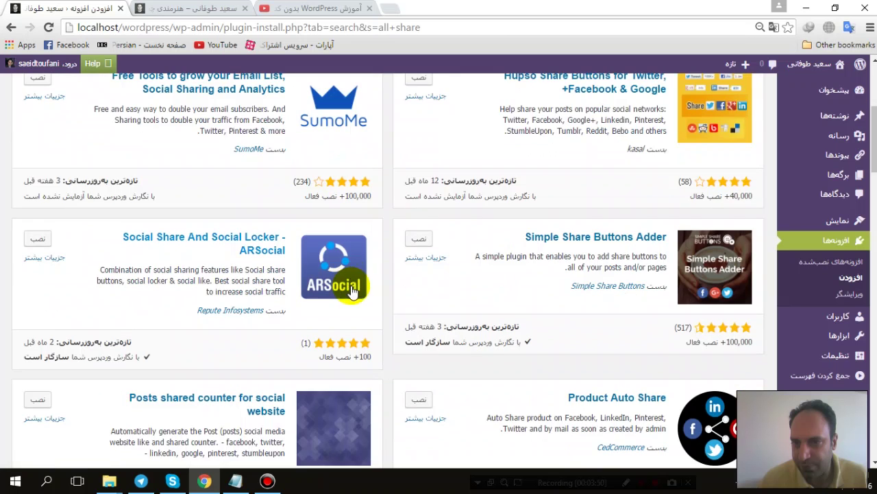
scroll(342, 267, "down", 3)
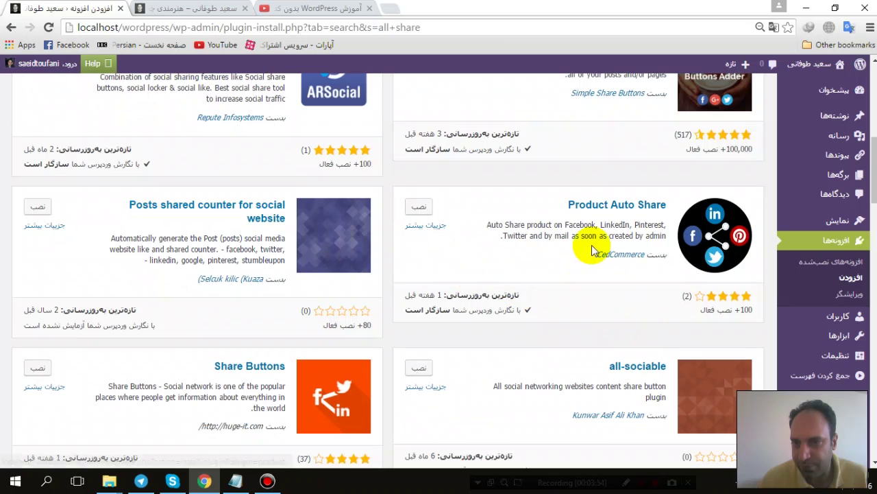
scroll(597, 247, "down", 3)
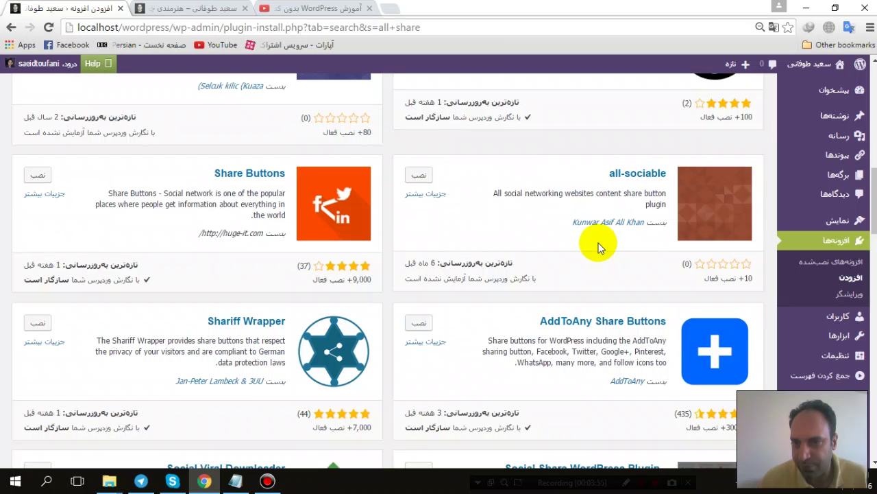
scroll(597, 246, "down", 3)
scroll(596, 247, "up", 2)
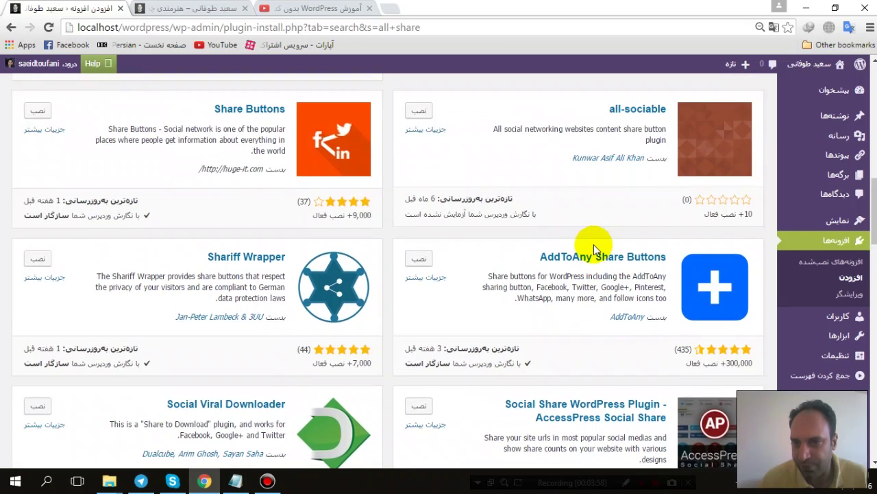
scroll(593, 247, "down", 8)
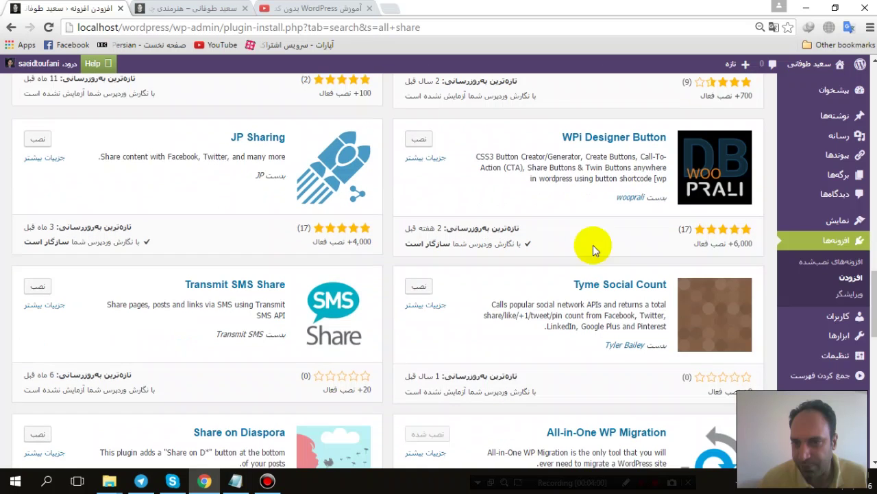
scroll(594, 250, "down", 2)
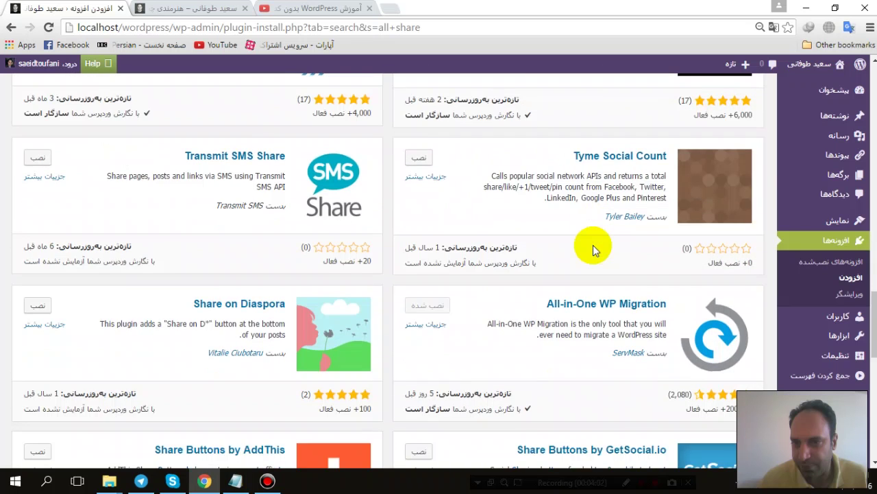
scroll(594, 249, "down", 2)
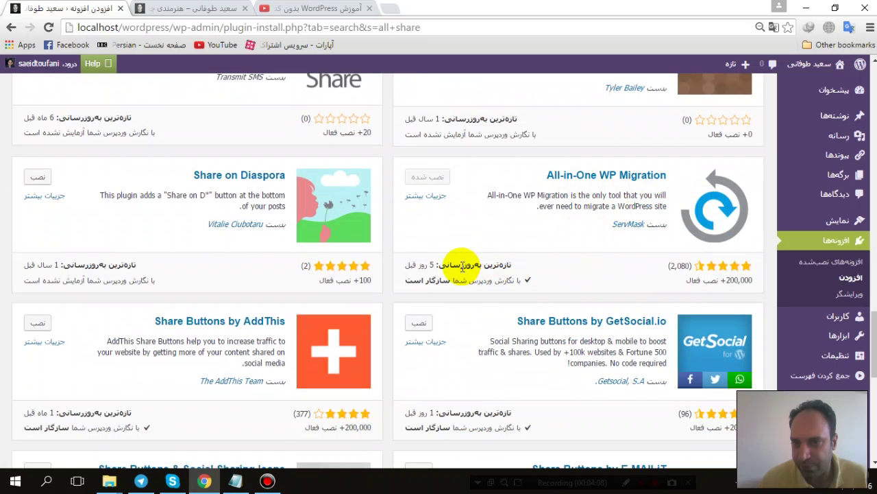
scroll(461, 267, "down", 7)
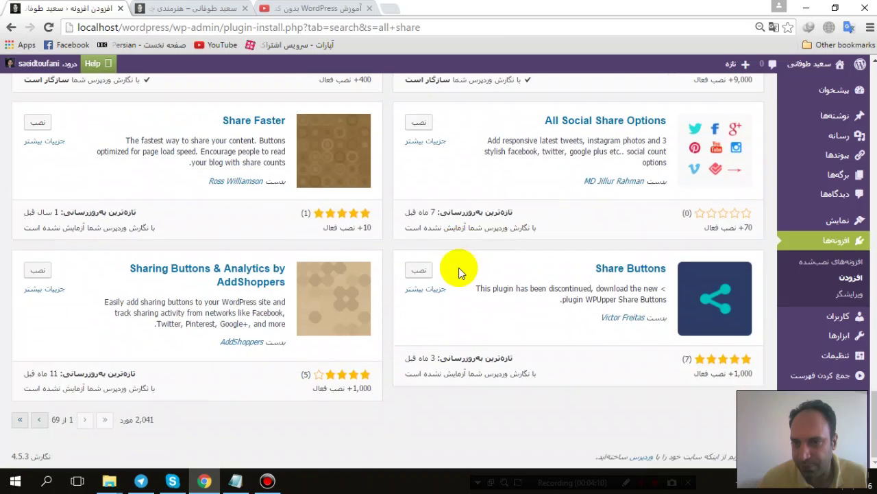
scroll(460, 425, "up", 15)
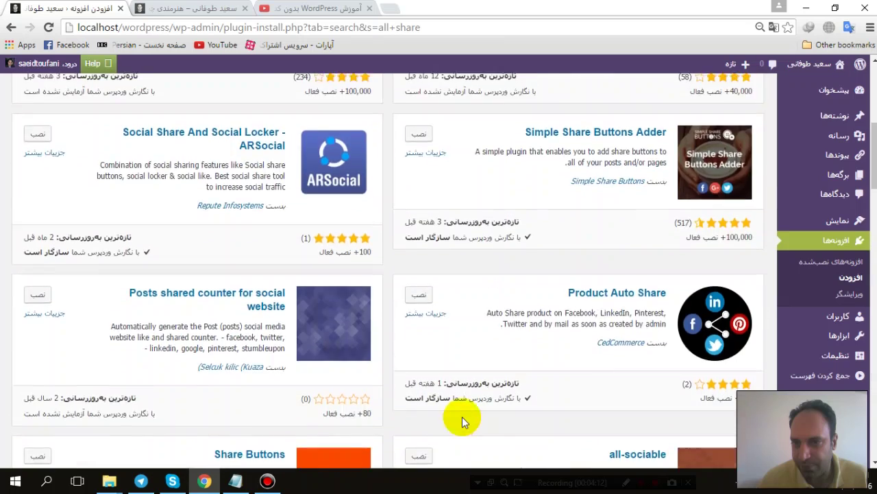
scroll(462, 416, "up", 1)
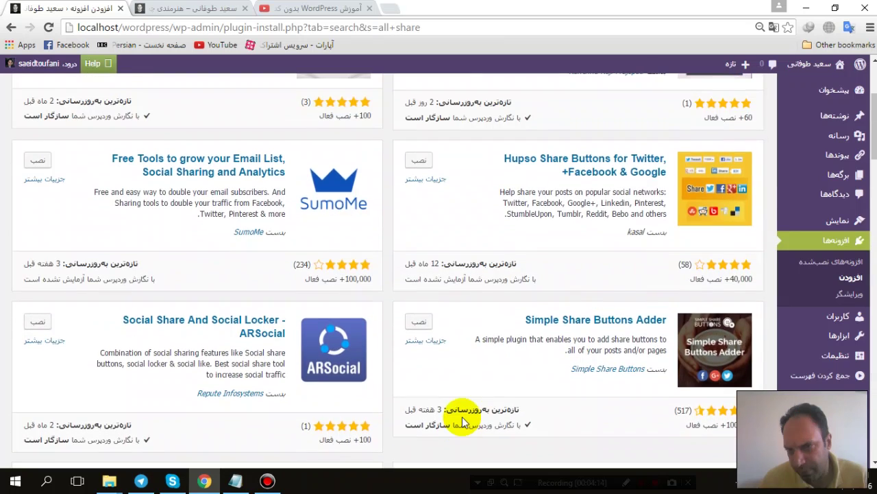
scroll(462, 386, "up", 2)
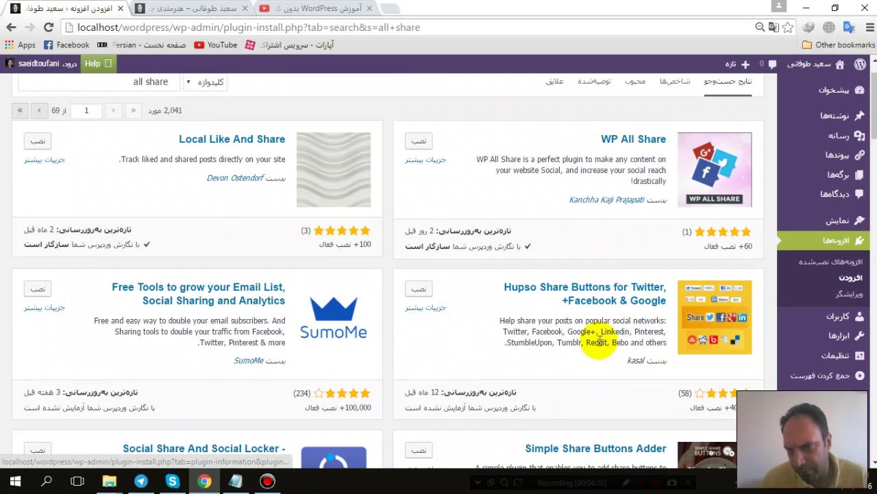
scroll(596, 343, "down", 1)
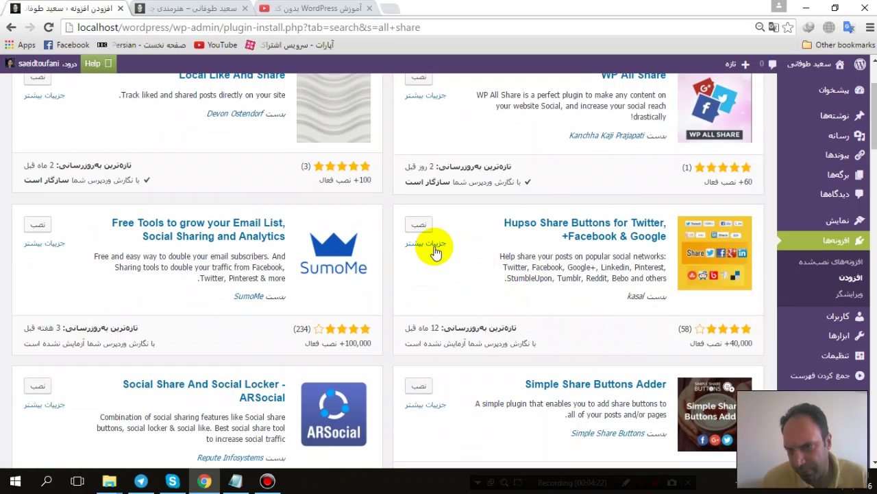
left_click(427, 243)
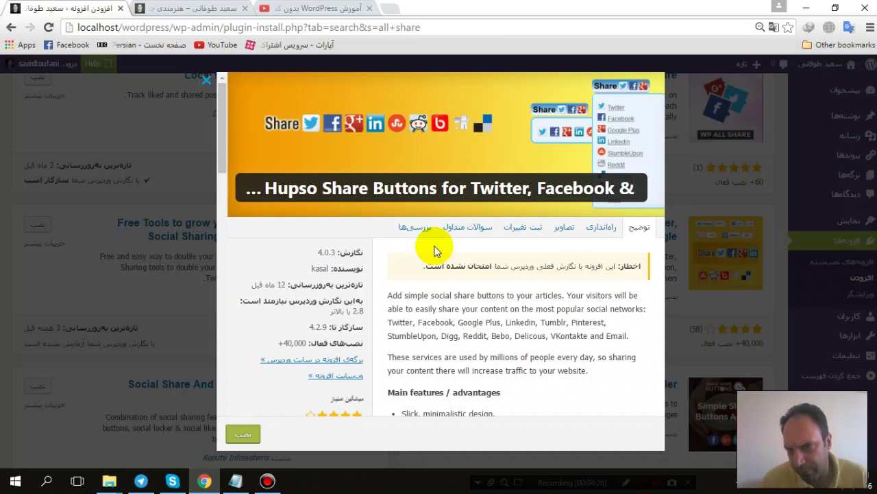
scroll(434, 251, "down", 1)
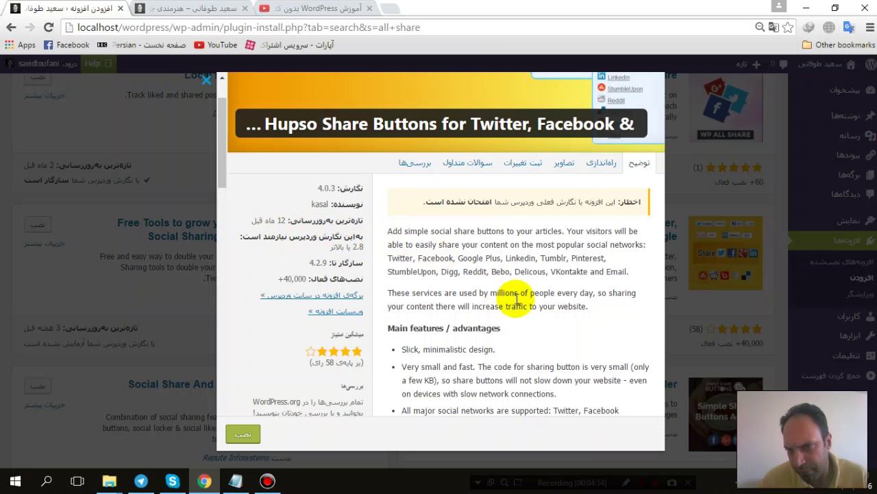
scroll(517, 299, "down", 2)
scroll(517, 300, "down", 2)
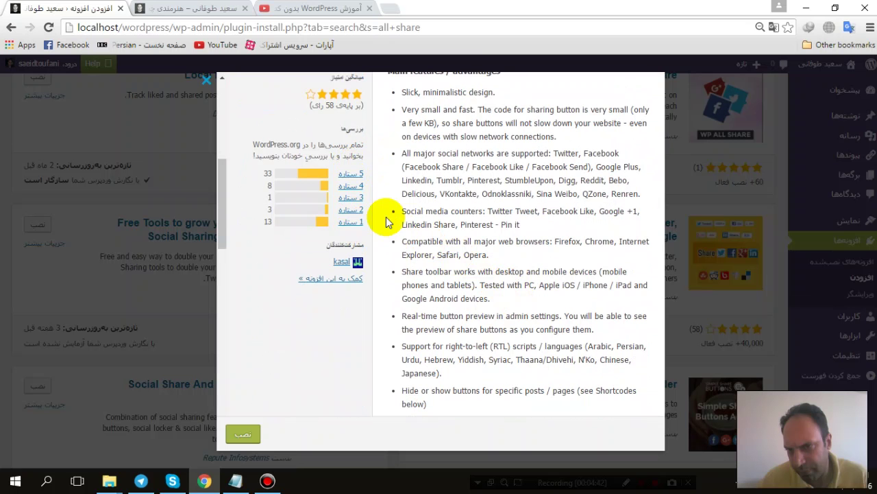
scroll(459, 225, "down", 5)
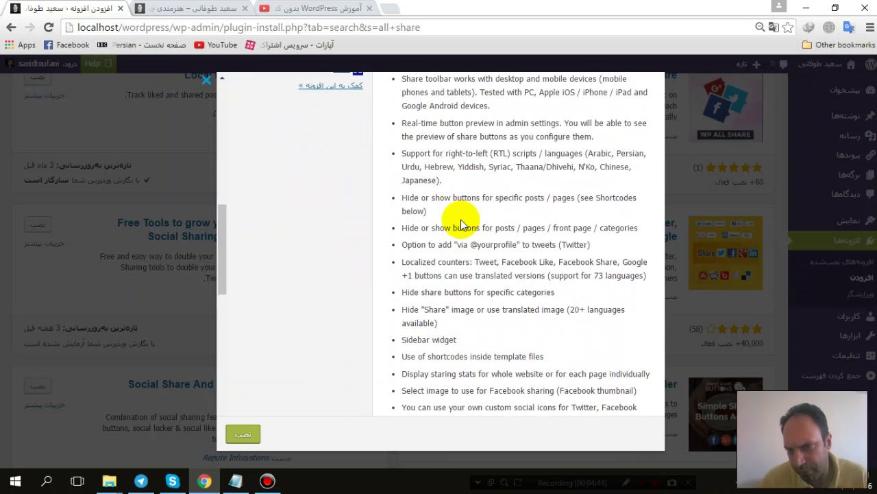
scroll(462, 225, "down", 5)
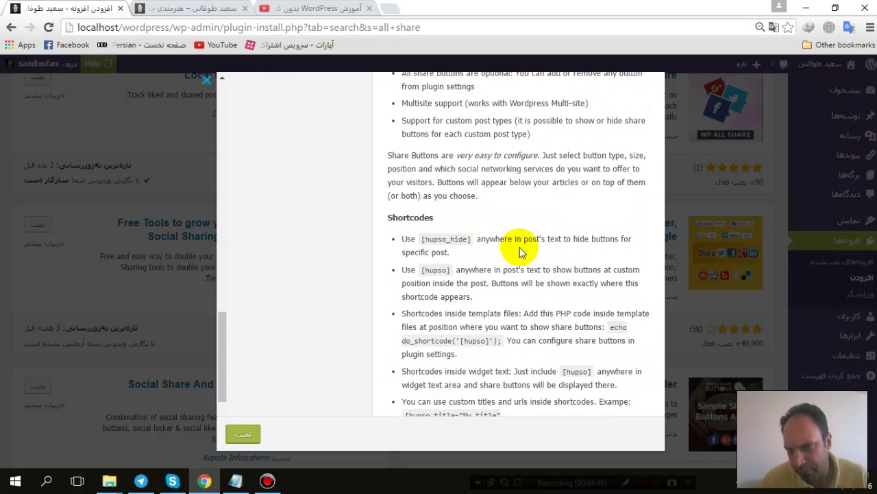
scroll(479, 244, "up", 10)
left_click(720, 312)
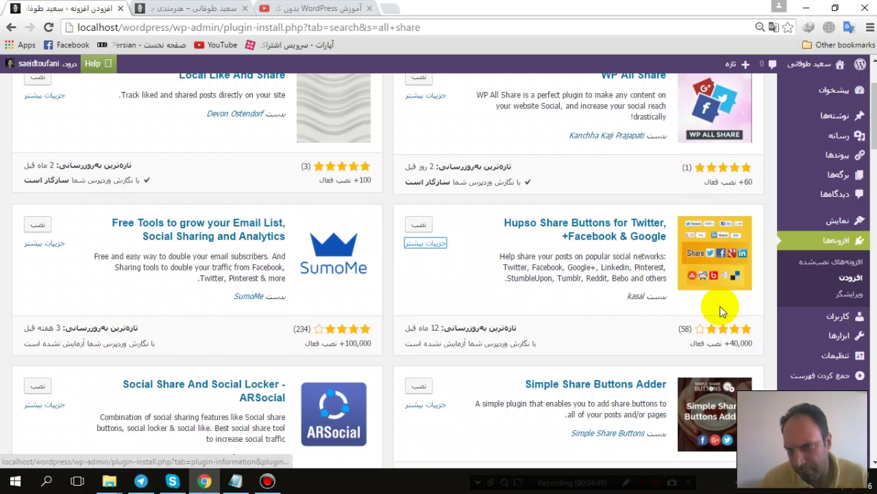
Step: Install Hupso Share Buttons 4.0.3 from its card and activate it
left_click(419, 228)
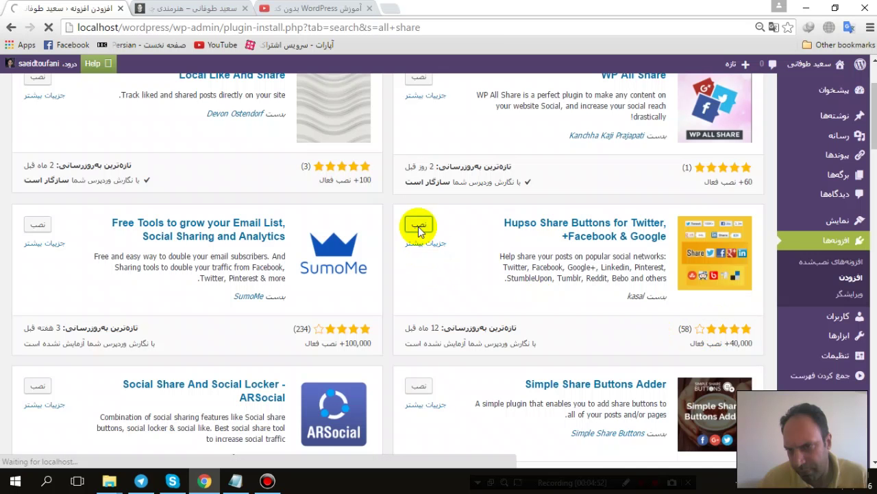
scroll(451, 265, "up", 2)
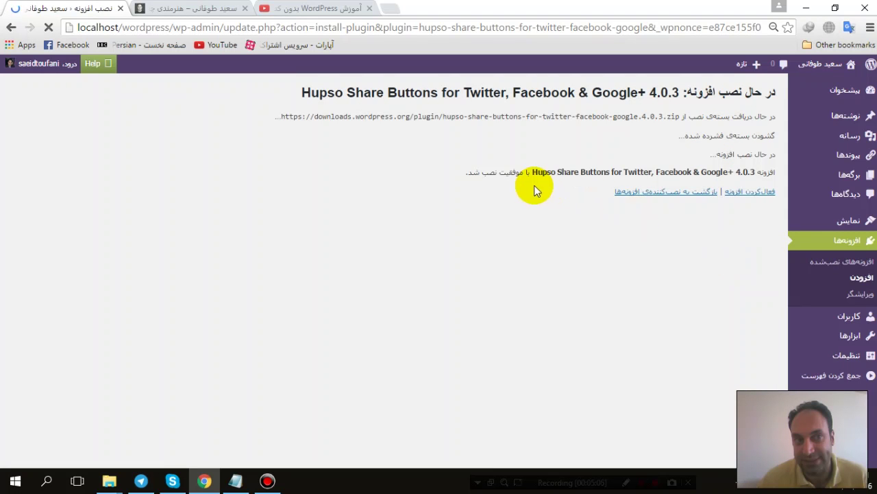
left_click(752, 193)
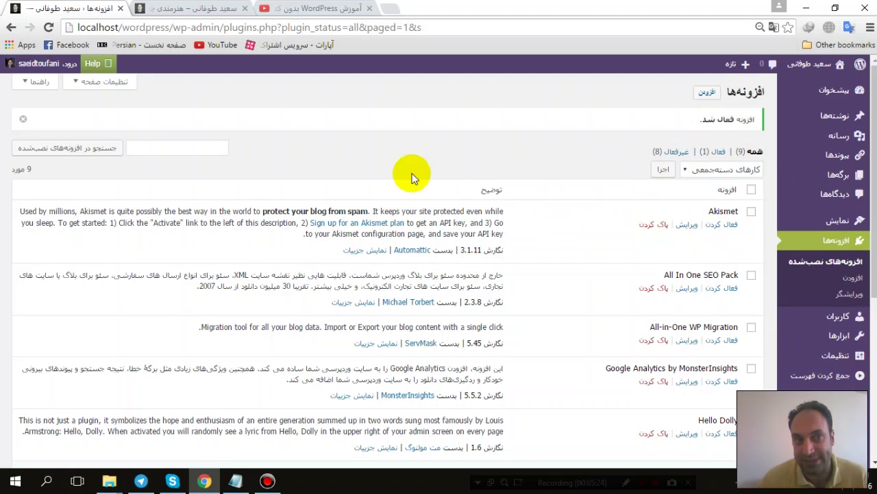
Step: Restore Chrome to a smaller window over the Posts list and shift it slightly left
scroll(661, 288, "down", 3)
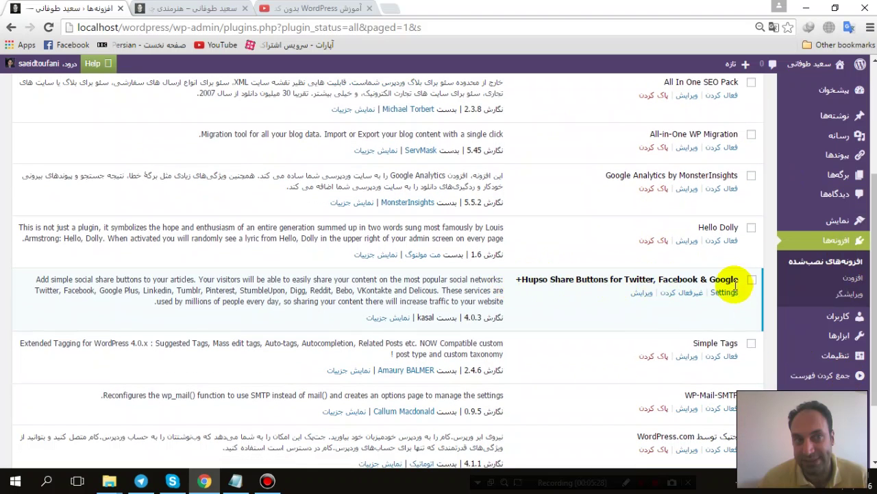
scroll(579, 315, "up", 5)
mouse_move(840, 117)
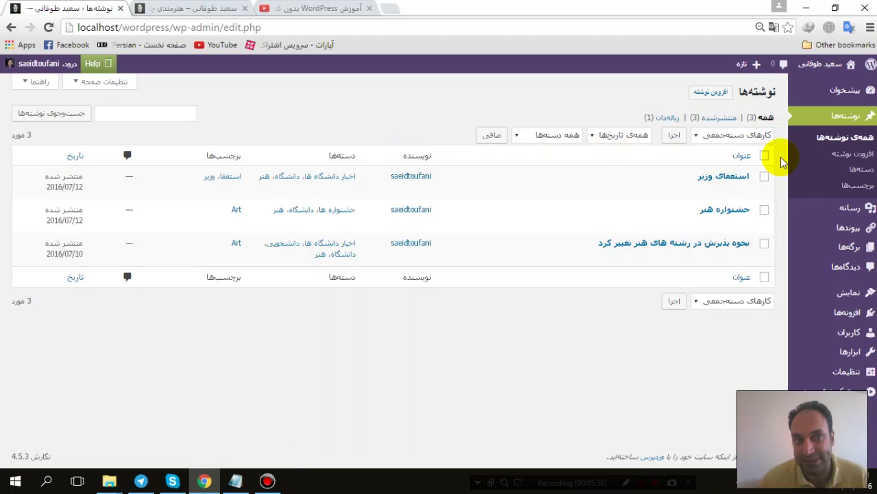
mouse_move(837, 372)
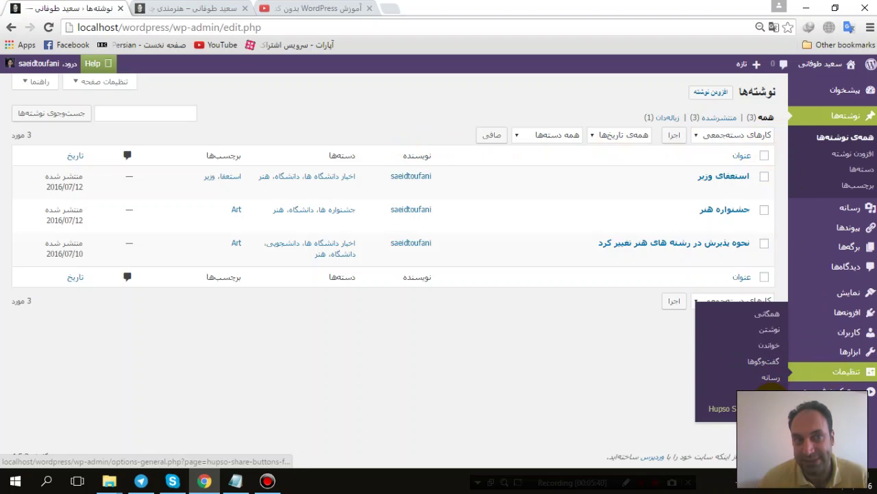
left_click(835, 8)
left_click_drag(439, 27, 416, 24)
mouse_move(614, 388)
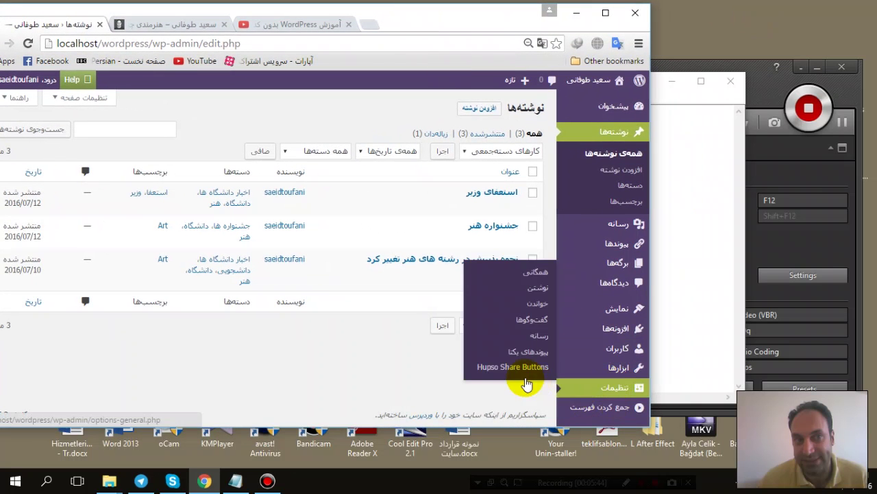
Step: Open Settings > Hupso Share Buttons in a maximized window and scroll through its options
left_click(508, 367)
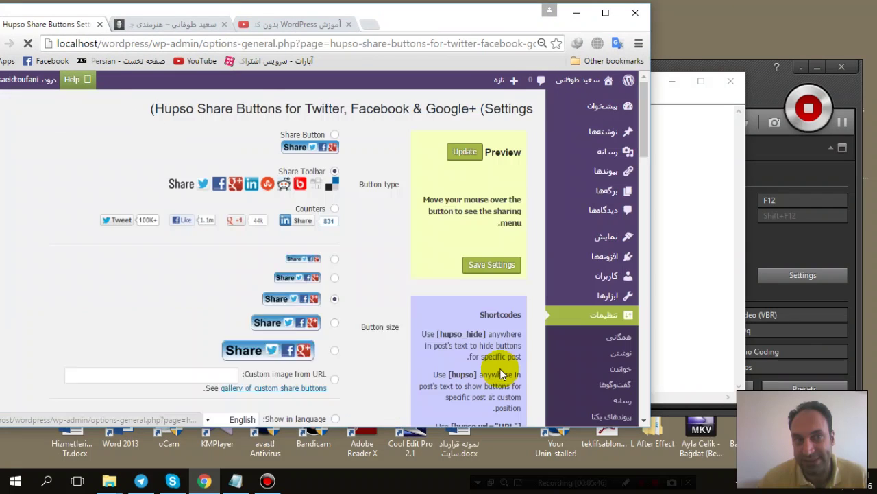
left_click(606, 13)
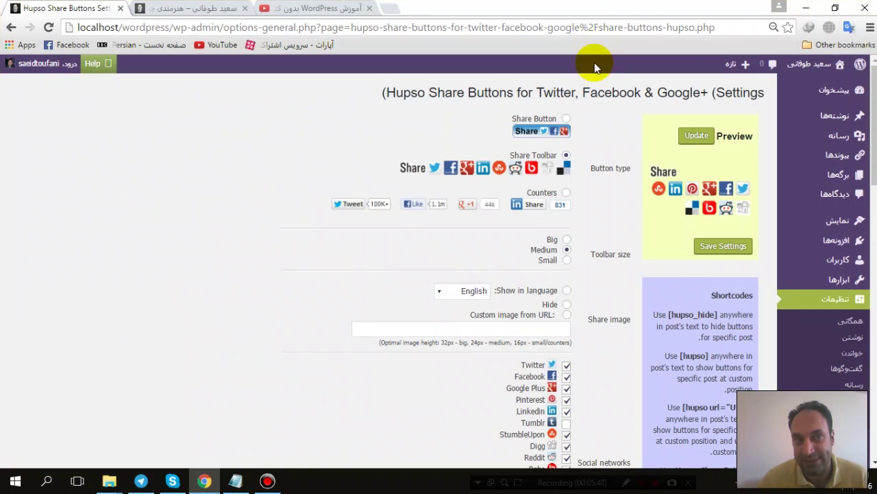
scroll(546, 190, "down", 15)
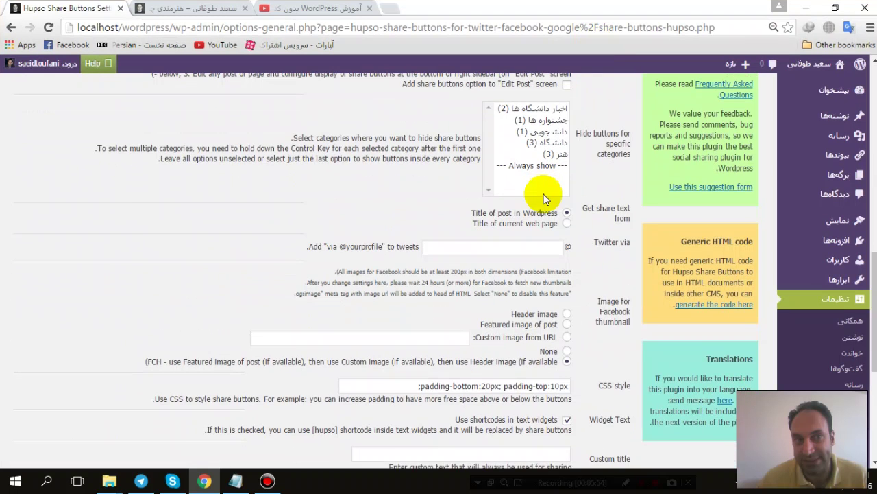
scroll(545, 198, "down", 4)
scroll(543, 198, "up", 9)
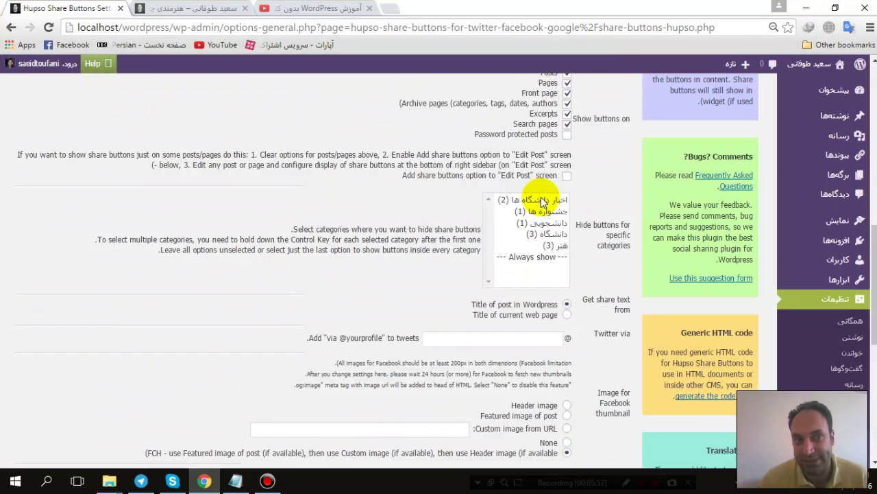
scroll(542, 196, "up", 3)
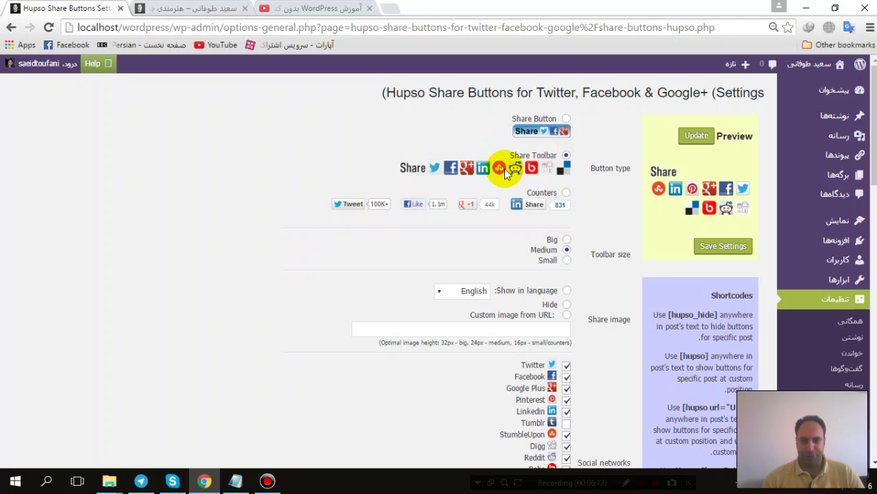
Step: Try Small and Big toolbar sizes, leaving the share toolbar at Medium
scroll(415, 221, "down", 1)
scroll(479, 206, "up", 1)
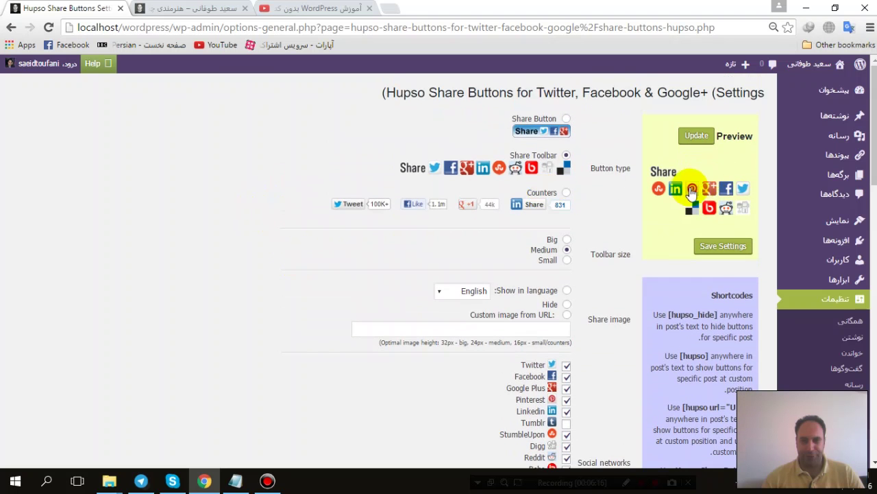
scroll(585, 218, "down", 1)
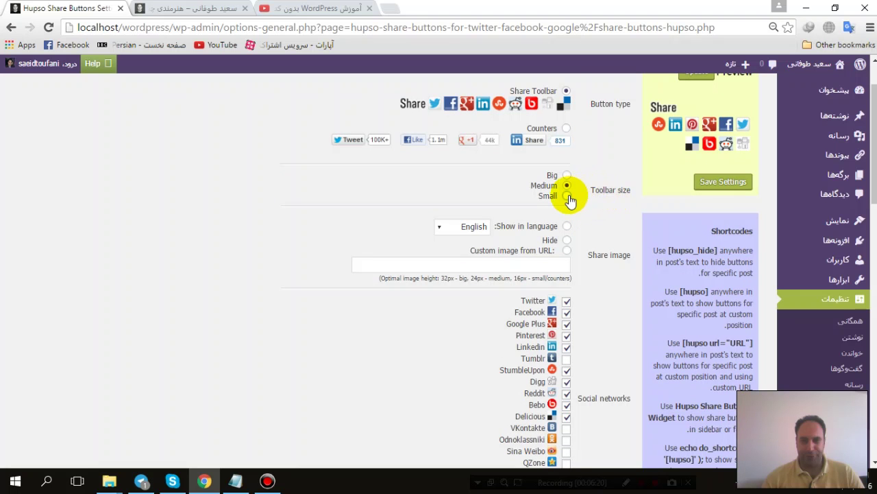
left_click(568, 196)
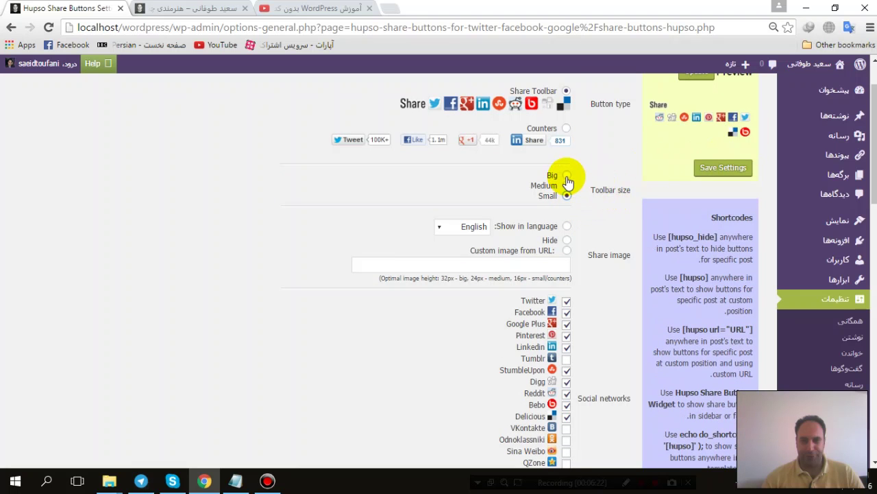
left_click(567, 177)
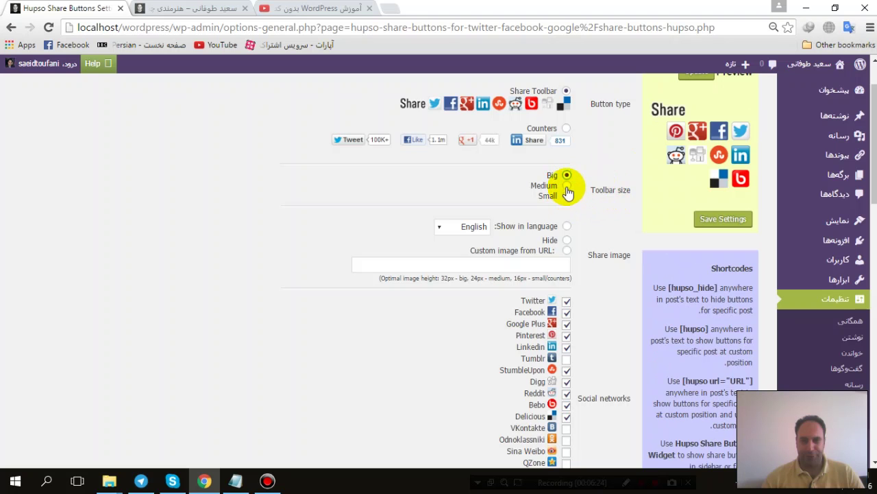
left_click(567, 186)
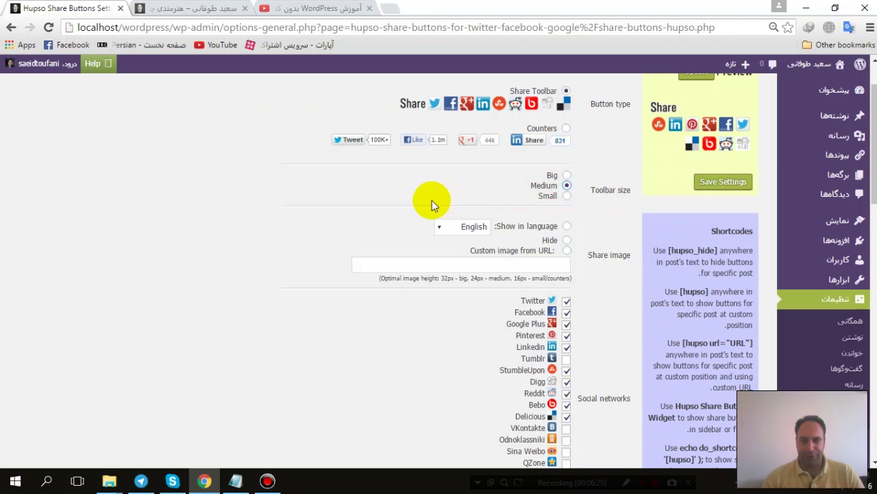
scroll(432, 201, "down", 1)
Step: Choose English as the share language and set Share image to Show in language
left_click(468, 165)
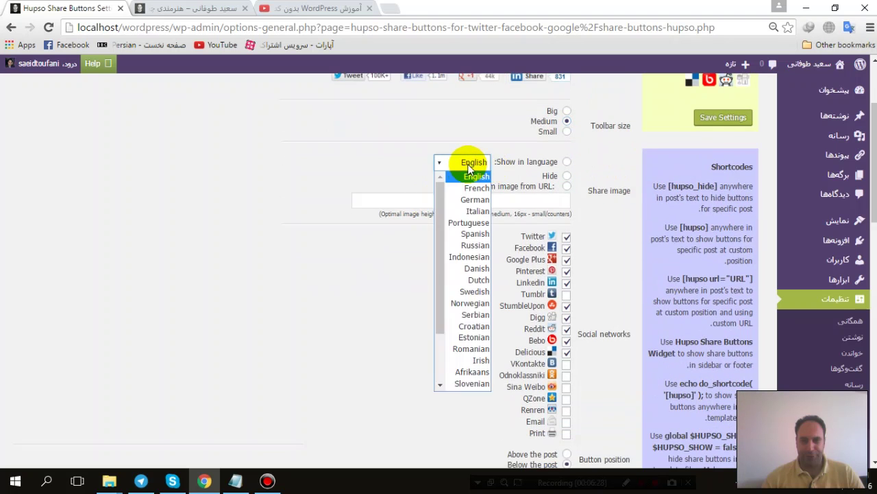
left_click_drag(440, 206, 441, 257)
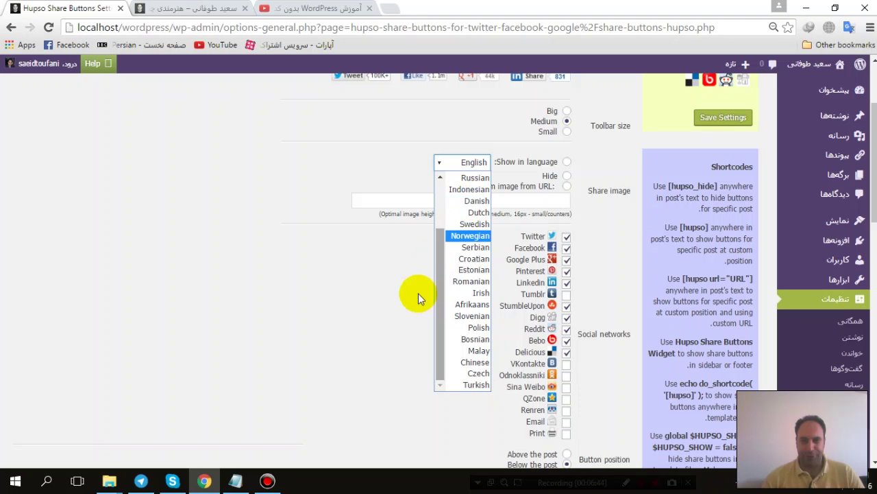
left_click_drag(438, 278, 446, 215)
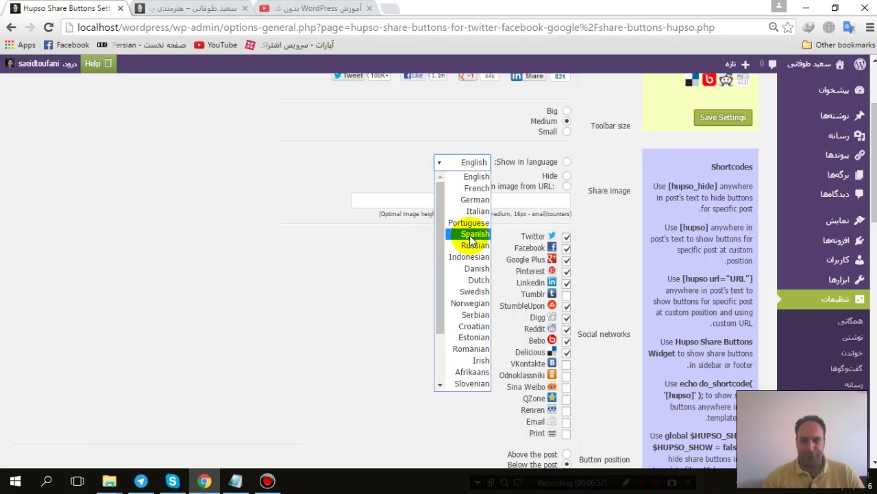
left_click(466, 176)
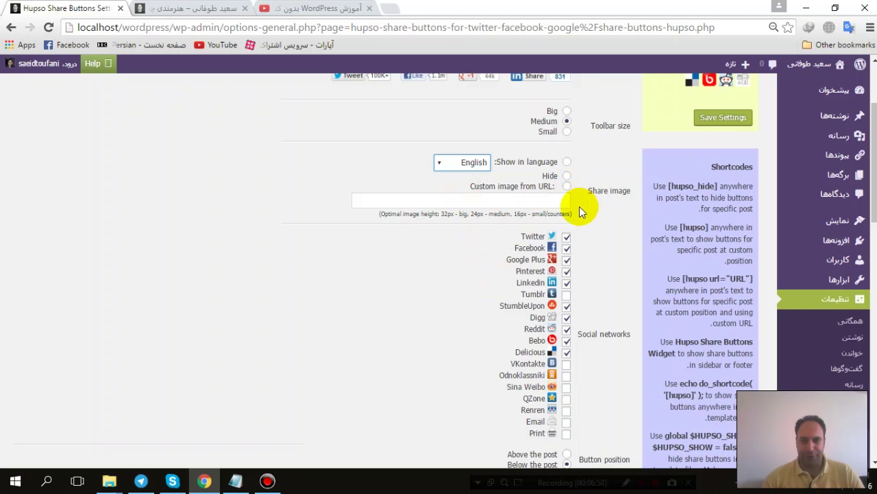
left_click(556, 199)
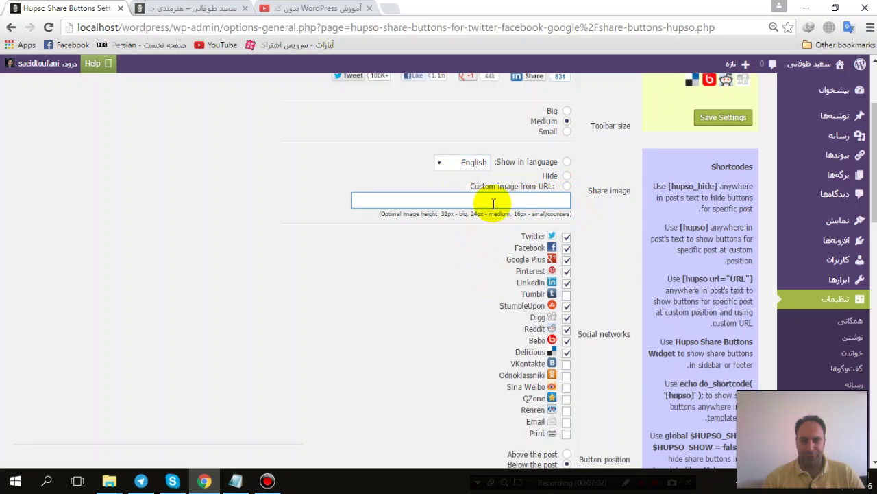
scroll(588, 189, "up", 2)
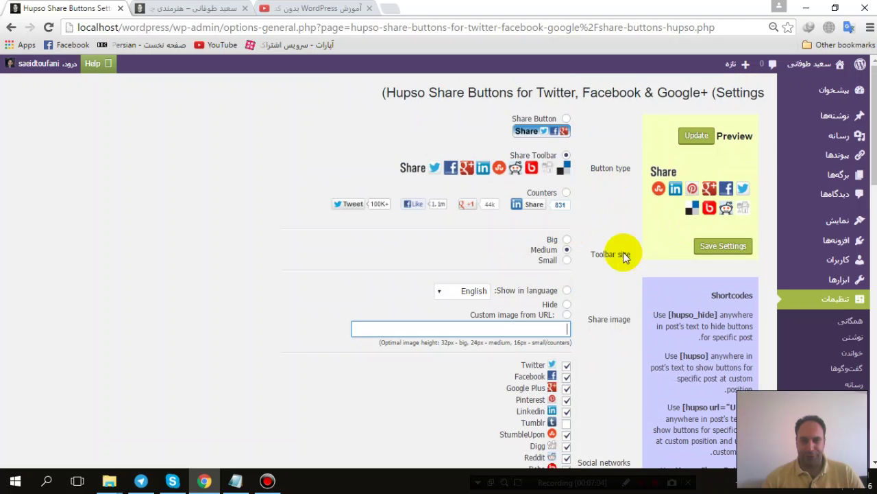
scroll(507, 275, "down", 2)
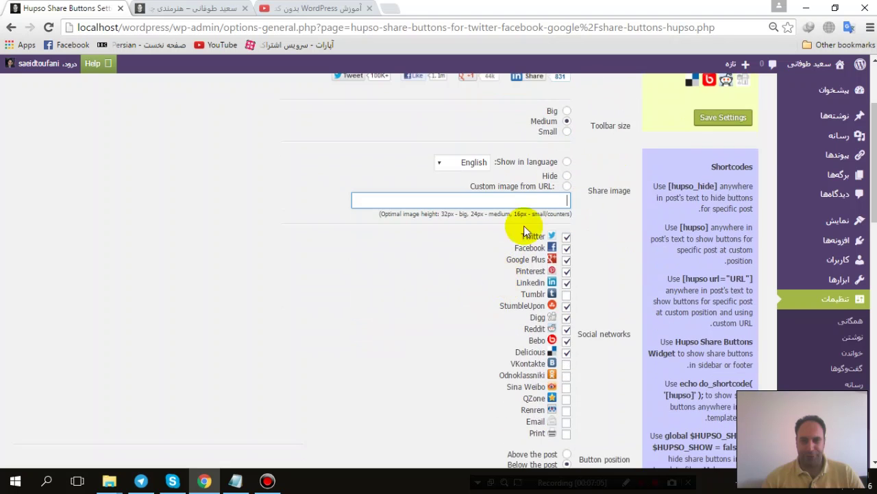
left_click(566, 163)
scroll(571, 199, "up", 2)
scroll(578, 215, "down", 2)
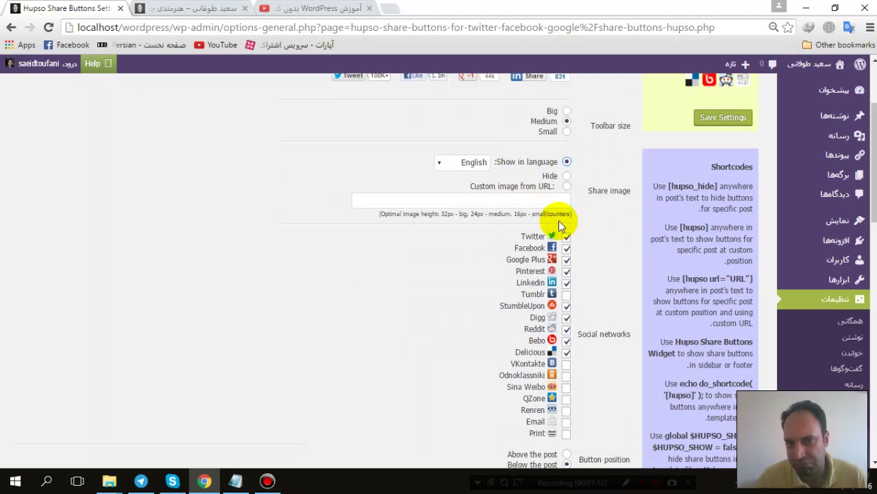
Step: Untick Google Plus, StumbleUpon, Digg, Reddit, Bebo and Delicious; tick Email and Print
scroll(580, 258, "down", 2)
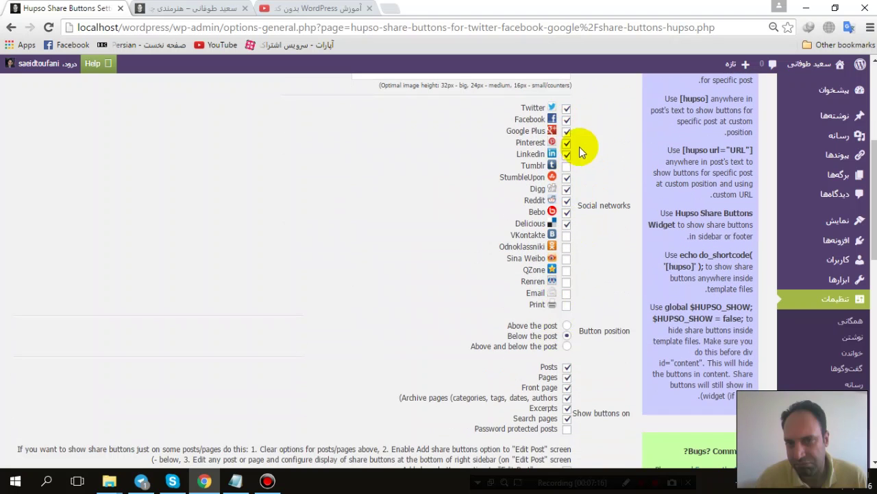
left_click(566, 131)
left_click(567, 178)
left_click(566, 189)
left_click(566, 200)
left_click(566, 212)
left_click(566, 224)
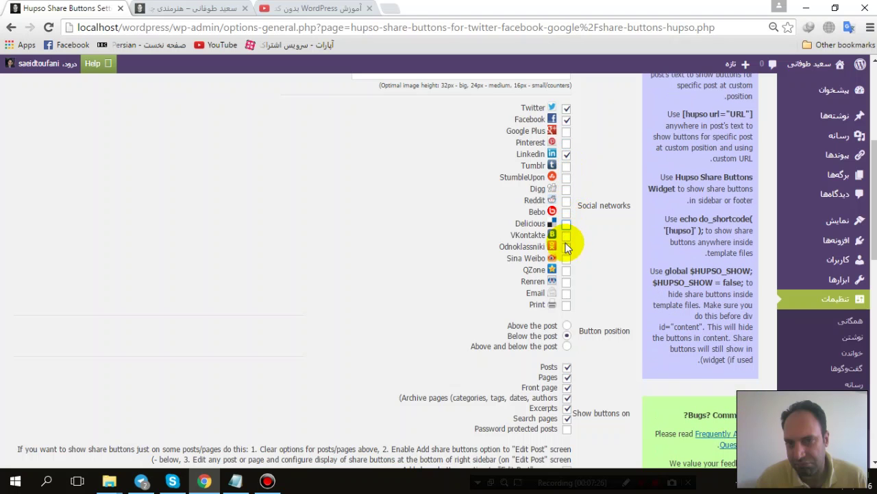
left_click(566, 294)
left_click(566, 305)
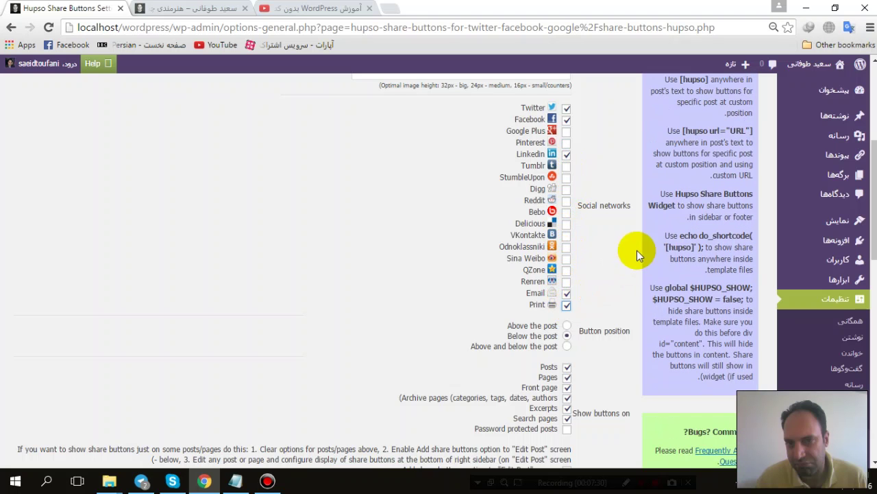
Step: Re-tick Google Plus so the preview shows six network icons
scroll(595, 284, "up", 4)
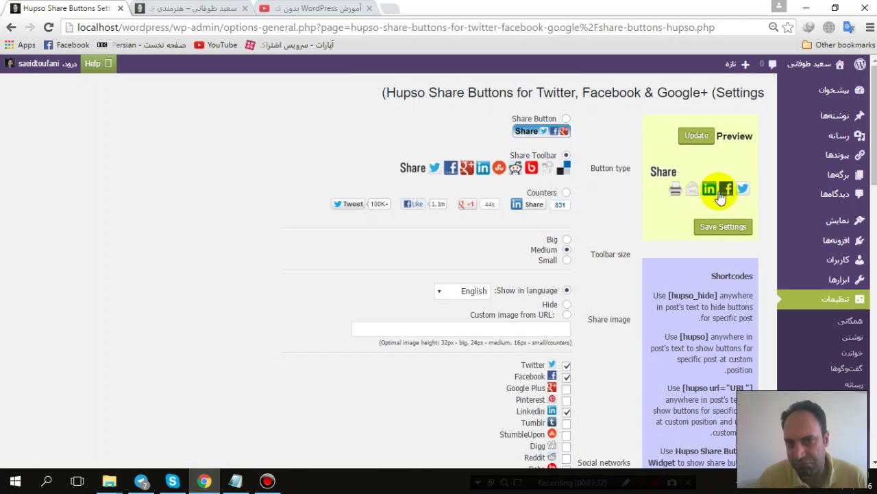
scroll(582, 267, "down", 2)
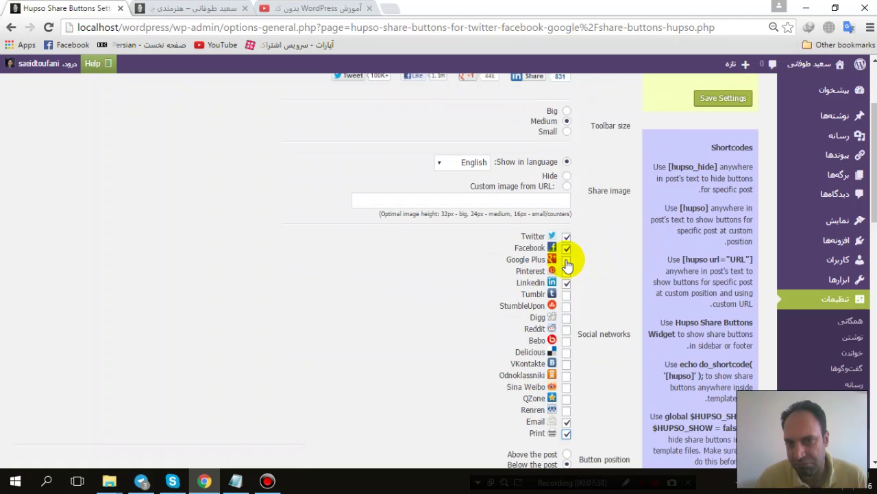
left_click(567, 261)
scroll(612, 266, "up", 2)
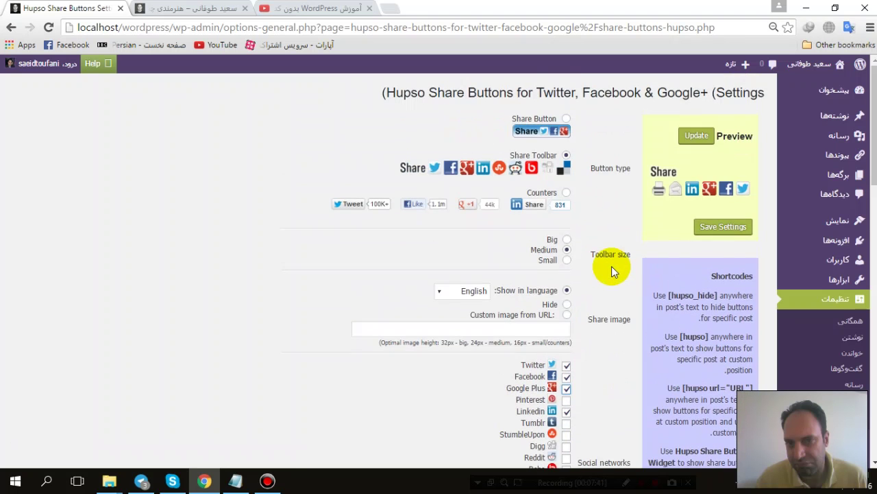
scroll(607, 265, "down", 6)
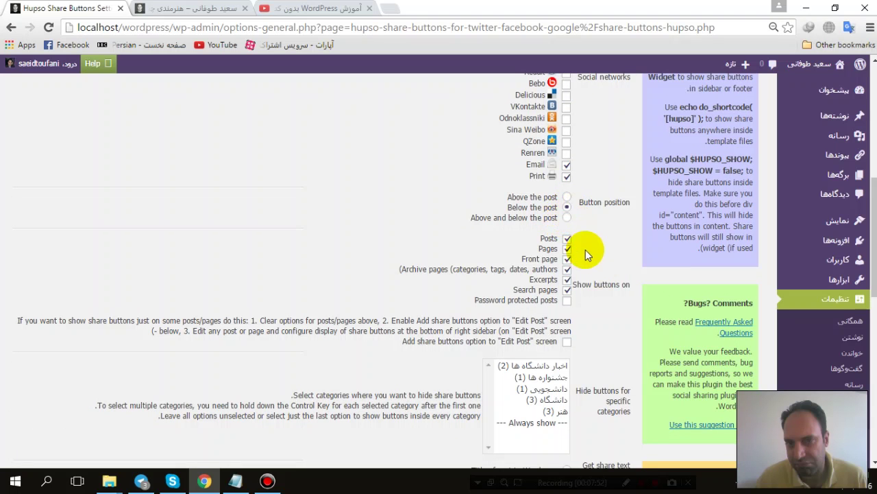
Step: Save the Hupso settings so the preview shows Print, Email, Linkedin, Google Plus, Facebook and Twitter
scroll(582, 248, "down", 1)
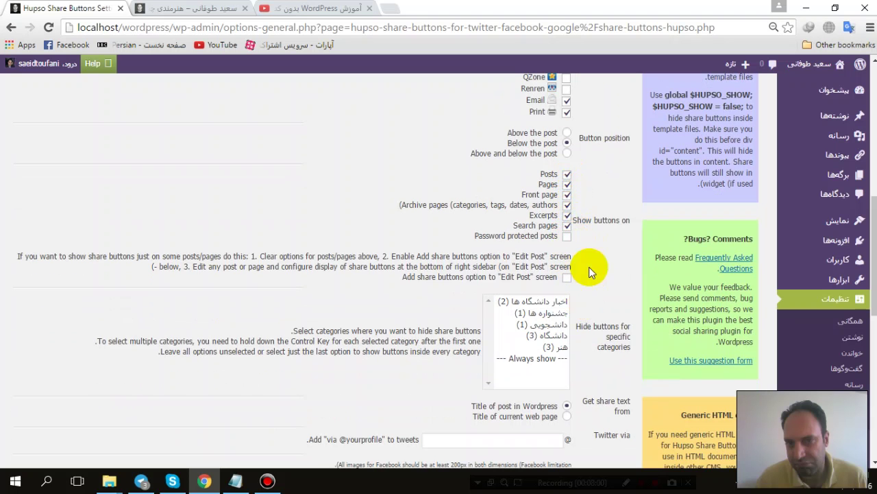
scroll(590, 261, "down", 3)
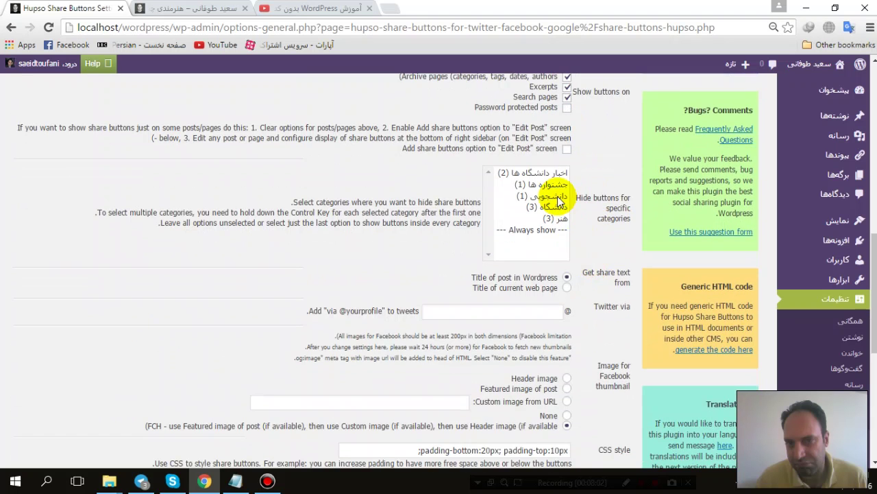
scroll(557, 208, "down", 5)
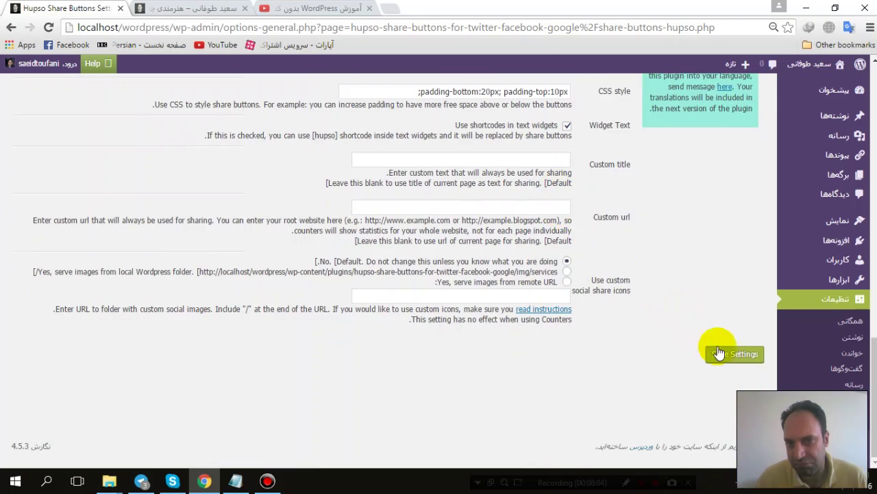
left_click(720, 354)
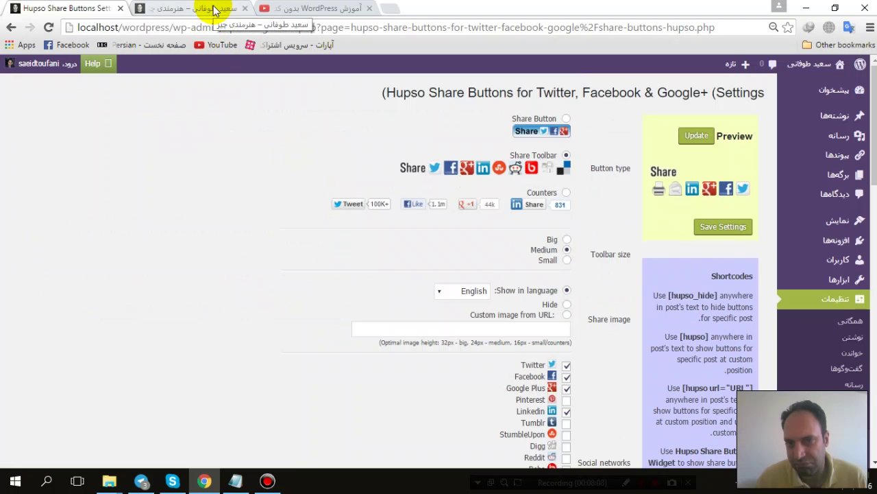
Step: Reload the site home page and check the new six-icon share bar under posts
left_click(209, 8)
left_click(47, 29)
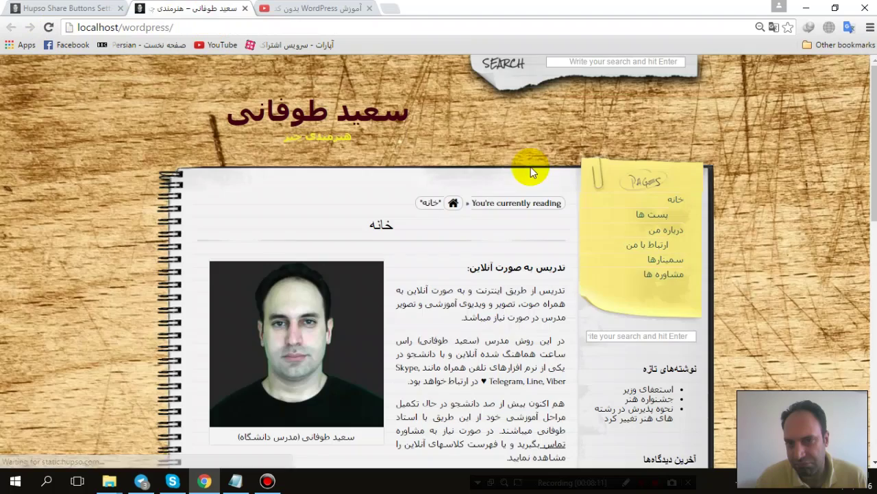
scroll(481, 212, "down", 15)
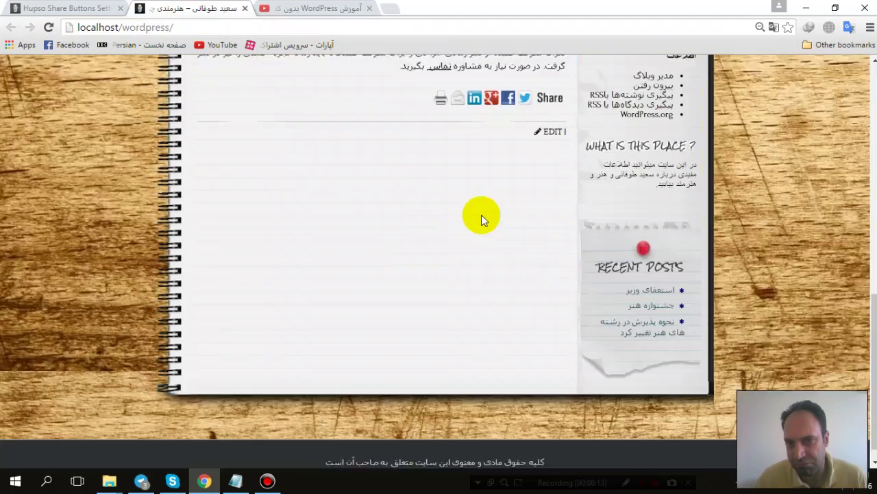
scroll(481, 215, "up", 3)
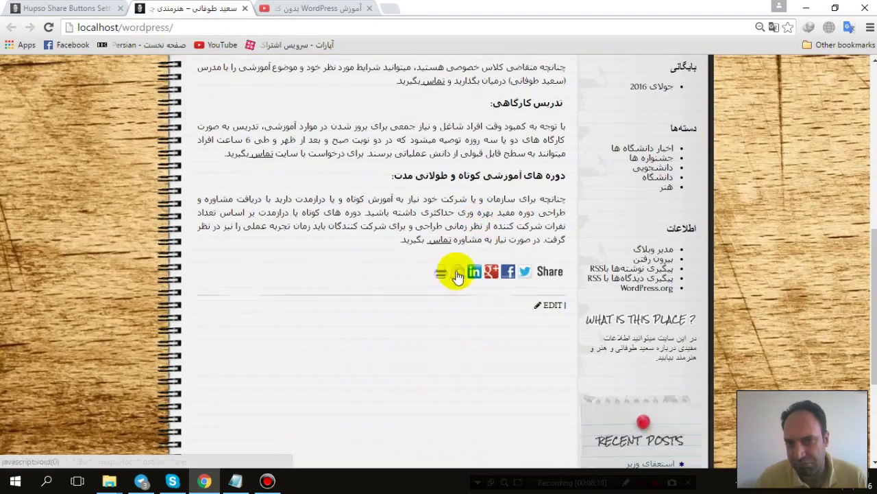
scroll(470, 113, "up", 4)
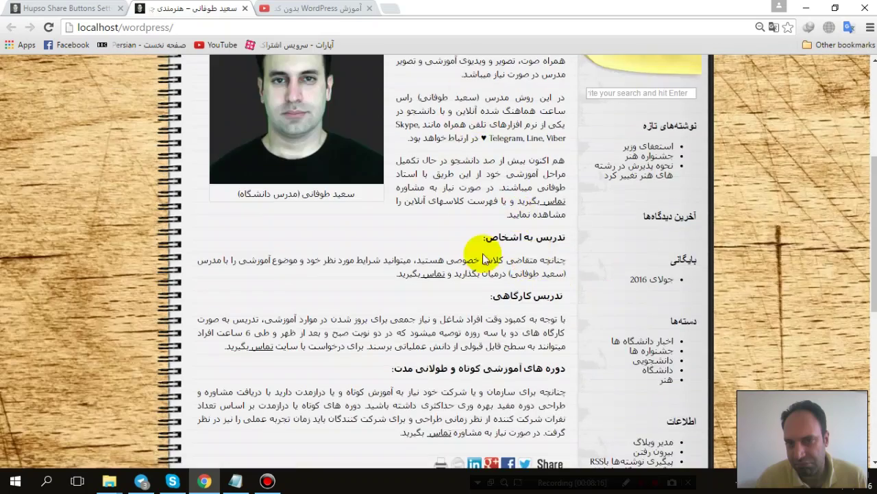
scroll(473, 253, "down", 4)
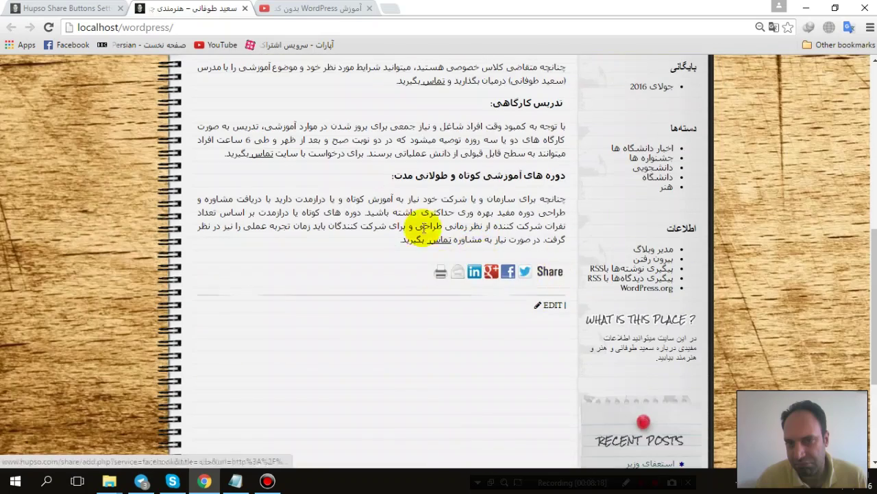
scroll(381, 258, "up", 4)
scroll(480, 270, "down", 4)
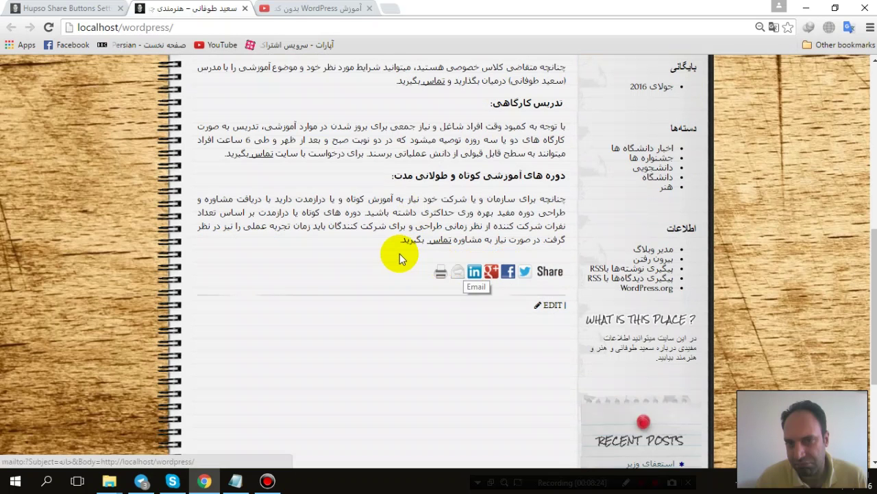
scroll(396, 255, "up", 3)
scroll(396, 252, "down", 2)
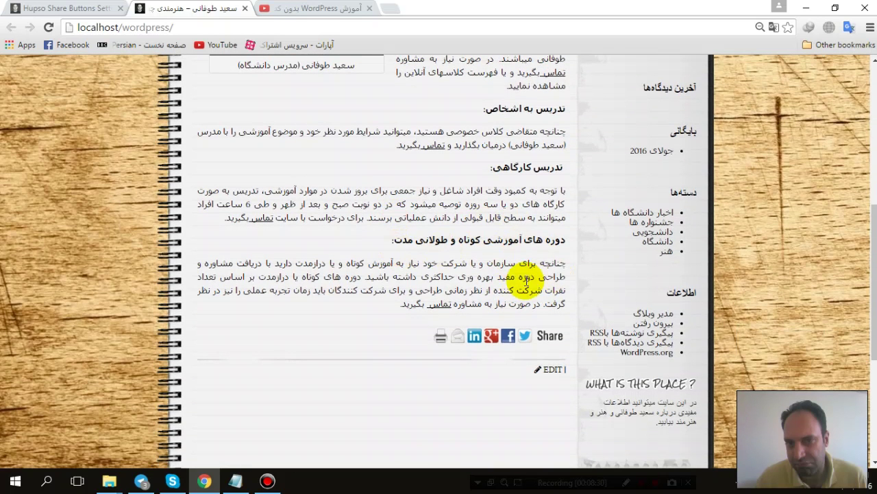
Step: Check the اخبار دانشگاه ها category and پست ها posts page, then return to the settings tab
left_click(645, 214)
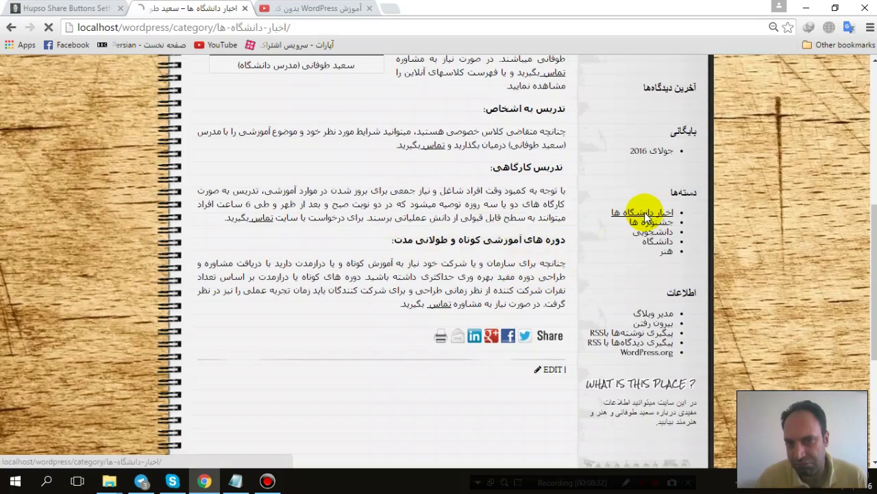
left_click(643, 217)
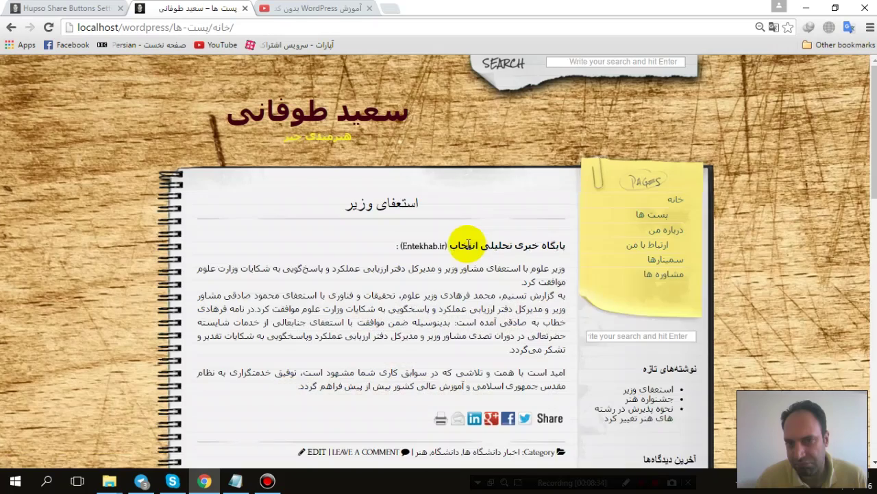
scroll(470, 235, "down", 3)
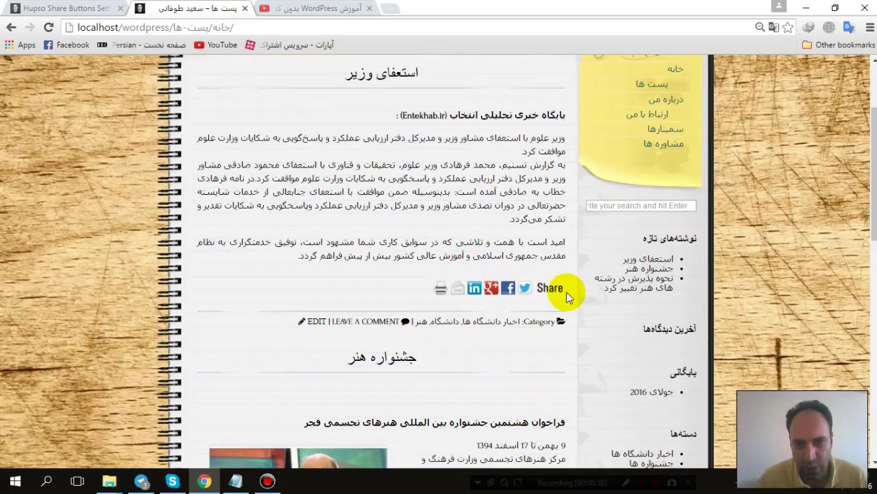
left_click(68, 8)
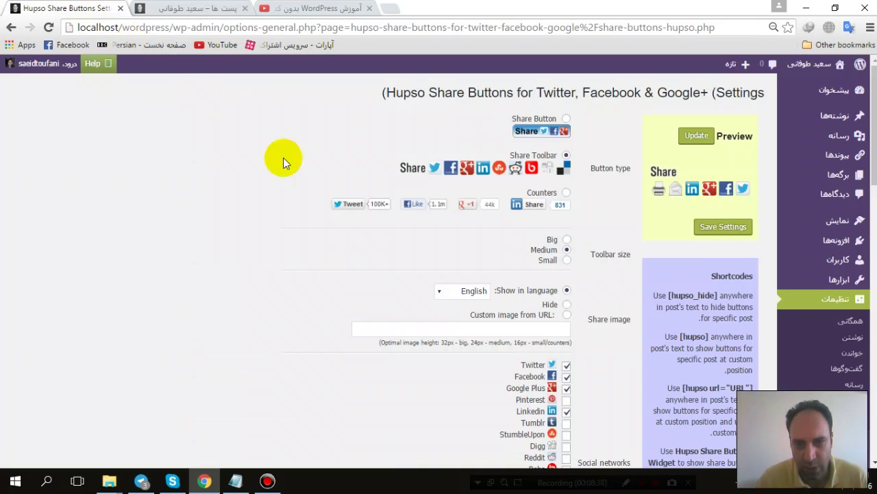
Step: Look over the posts tab once more and come back to the Hupso settings
scroll(401, 227, "down", 3)
scroll(401, 229, "down", 7)
scroll(402, 226, "up", 3)
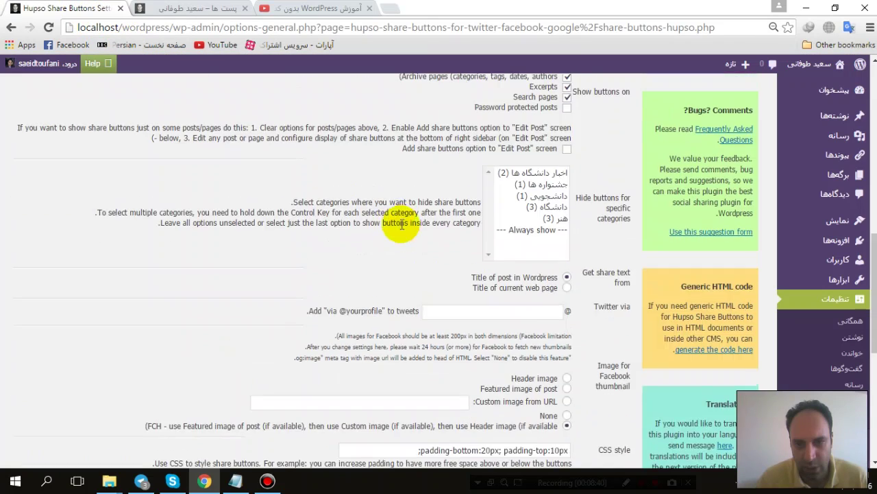
left_click(202, 9)
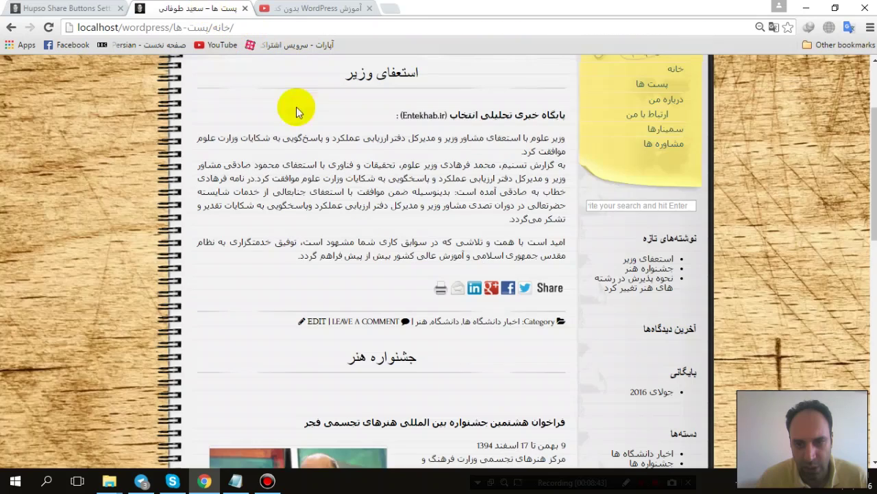
scroll(519, 289, "up", 3)
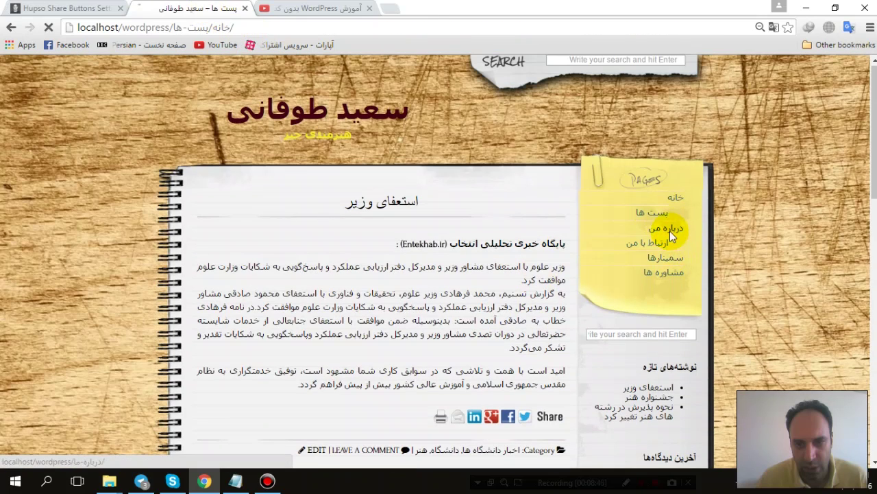
scroll(449, 250, "down", 6)
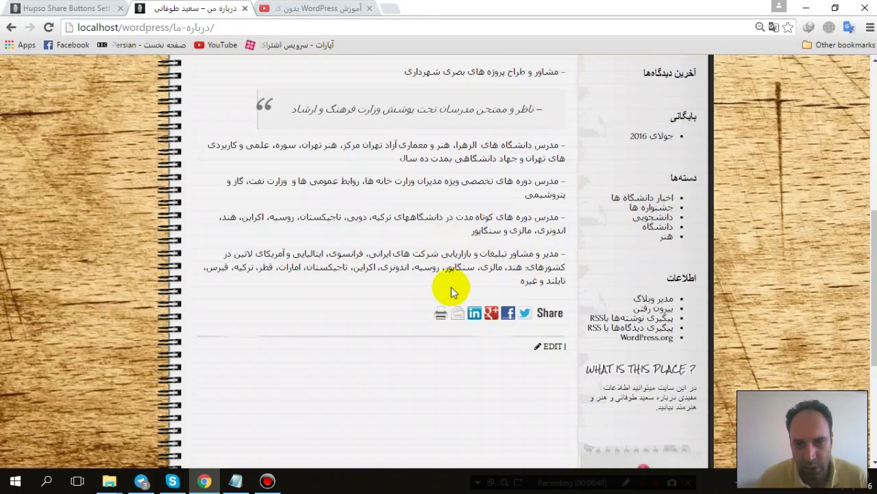
left_click(53, 9)
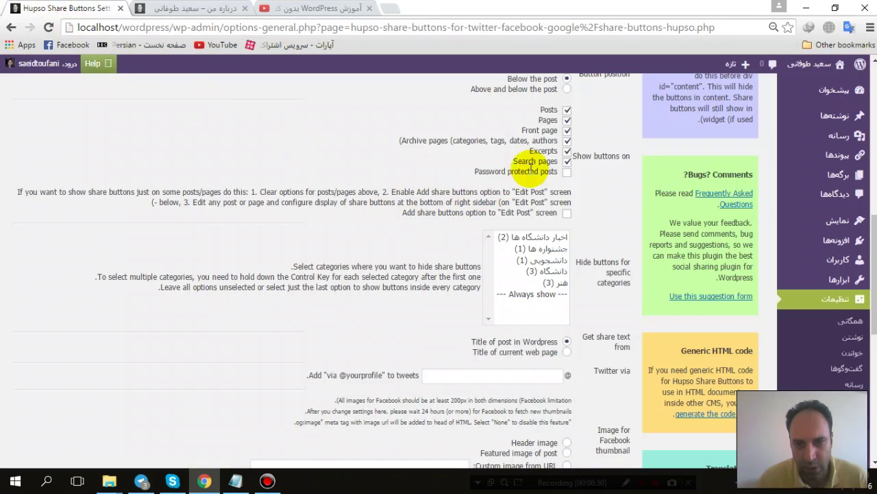
Step: Untick Pages under Show buttons on, keeping Excerpts and Search pages enabled
left_click(567, 120)
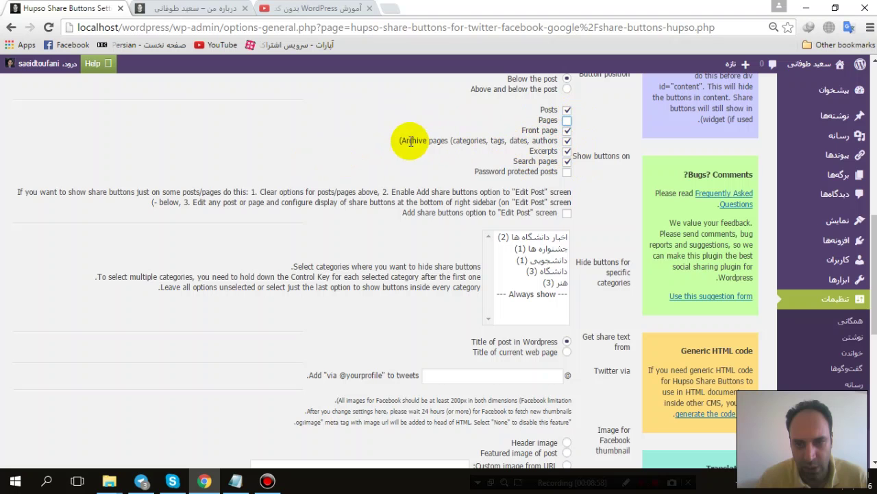
left_click_drag(461, 145, 509, 143)
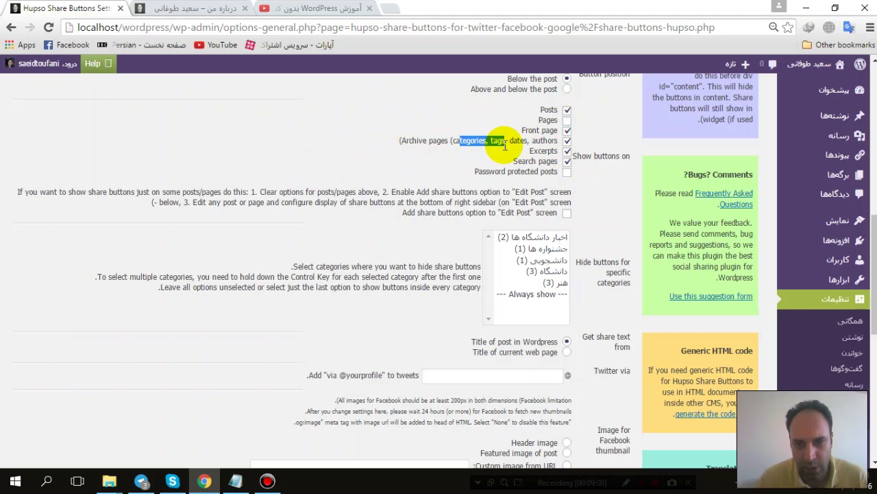
left_click(541, 142)
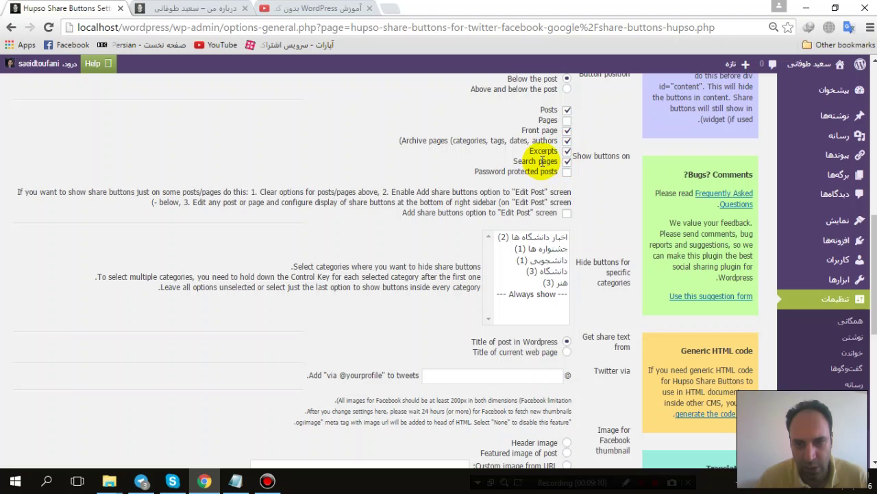
double_click(532, 152)
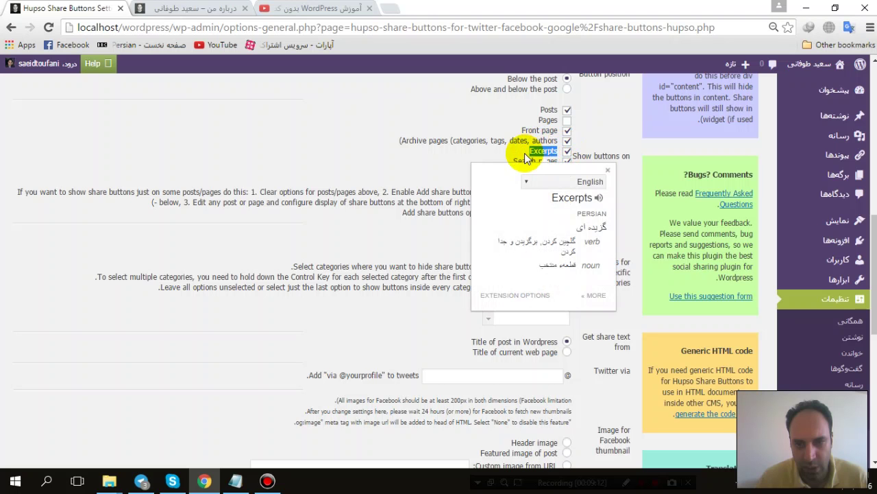
left_click(526, 152)
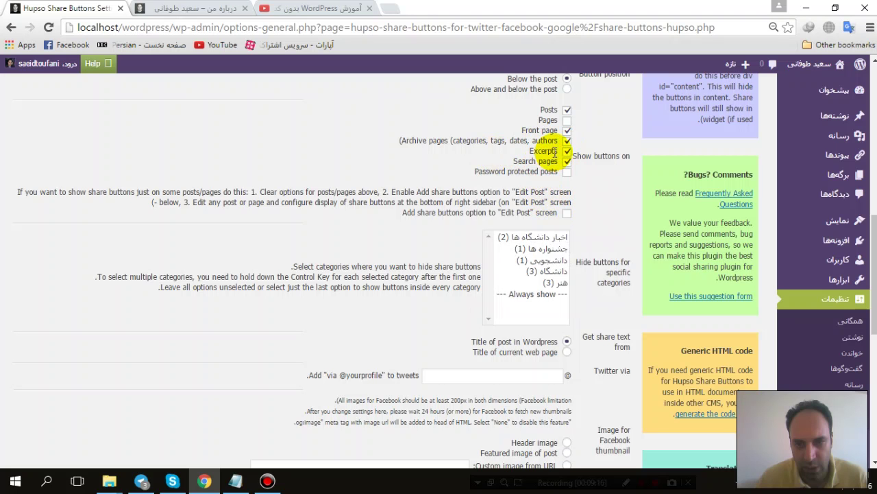
left_click(566, 152)
left_click(566, 162)
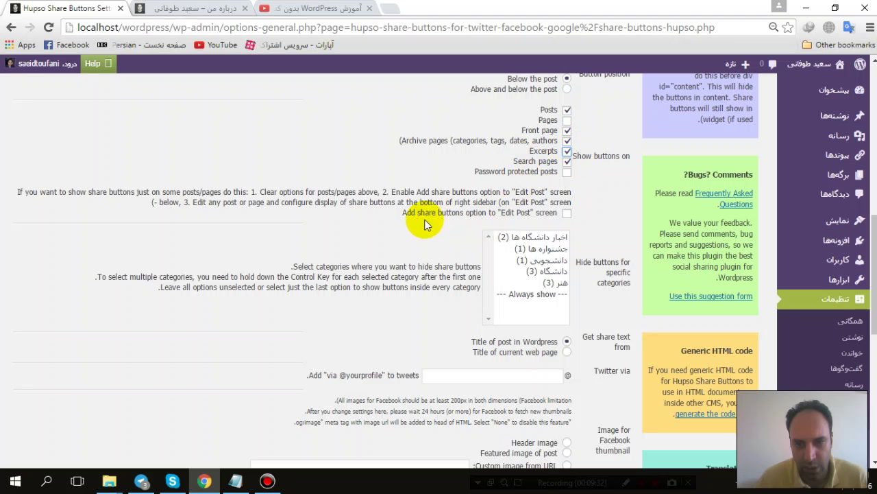
scroll(425, 224, "down", 2)
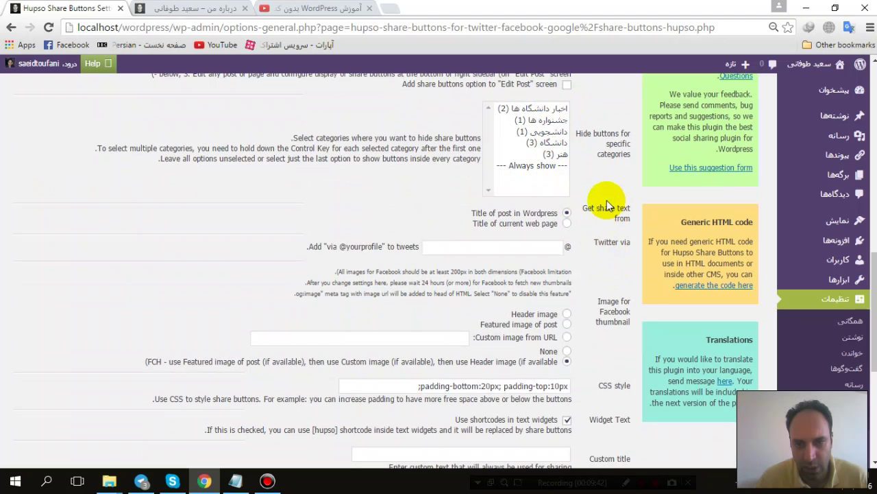
Step: Complete the Twitter via username by appending 'asl'
scroll(604, 200, "down", 1)
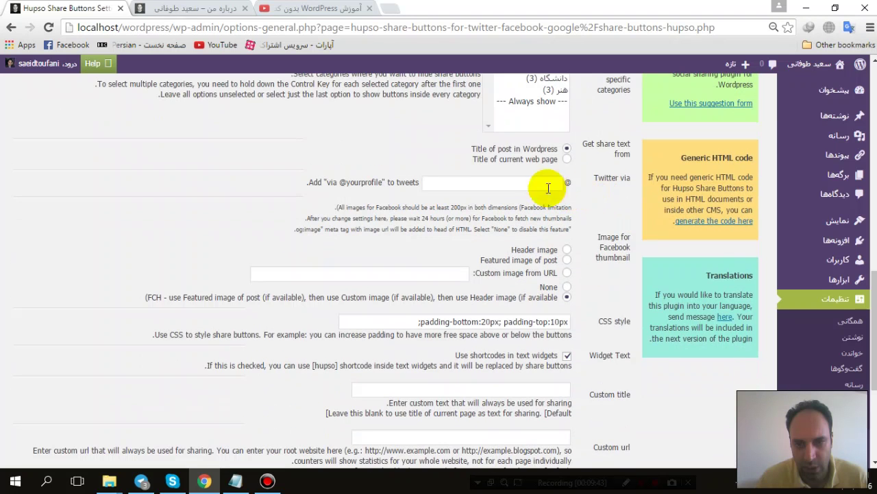
left_click(498, 185)
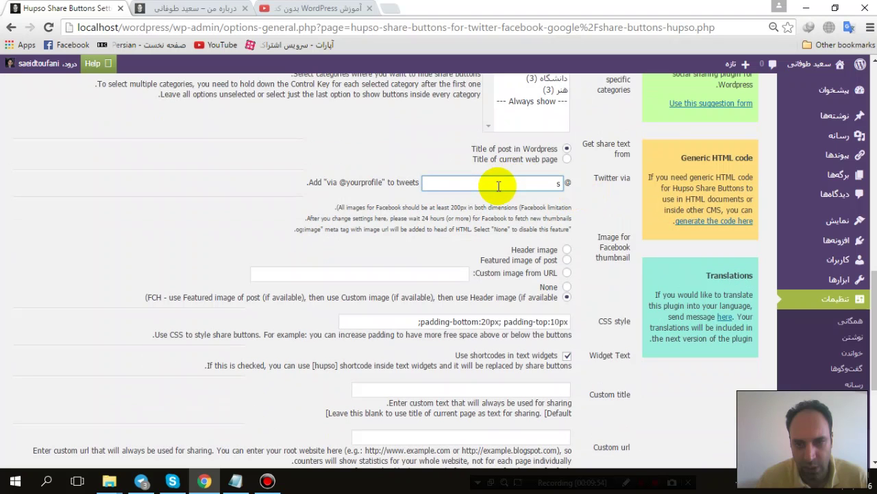
type("asl")
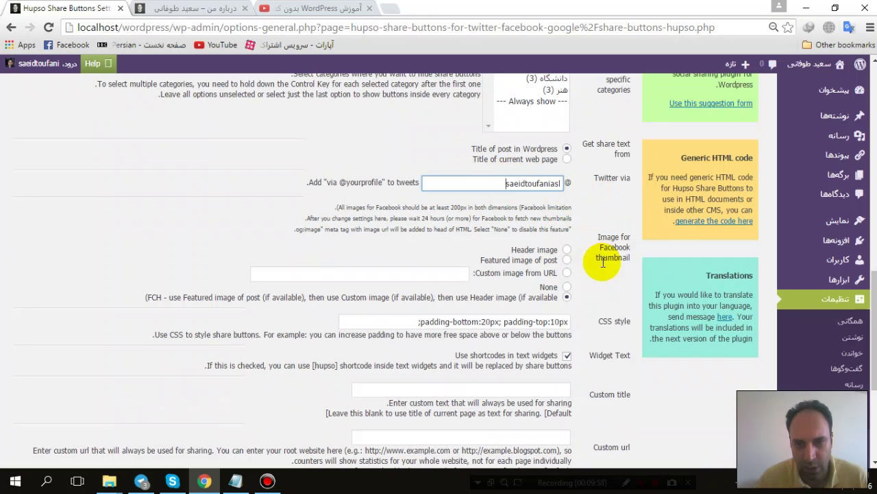
scroll(579, 232, "down", 1)
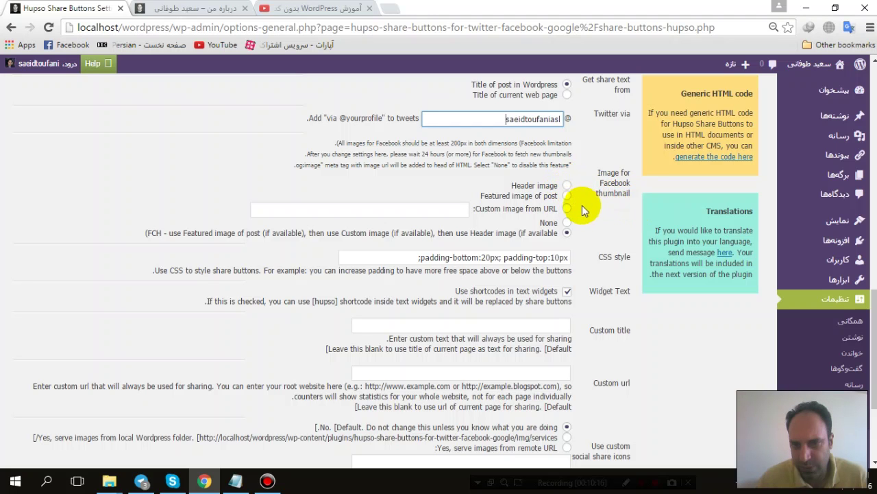
Step: Set the Image for Facebook thumbnail option to Header image
double_click(491, 196)
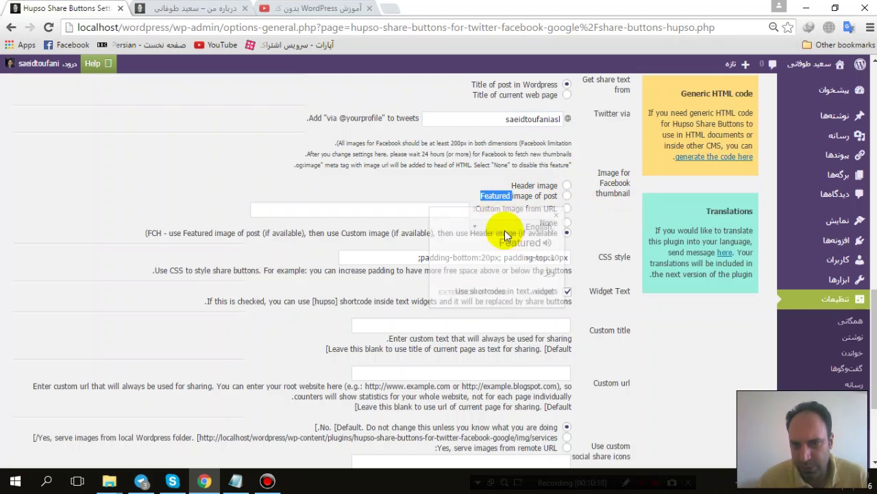
left_click(611, 225)
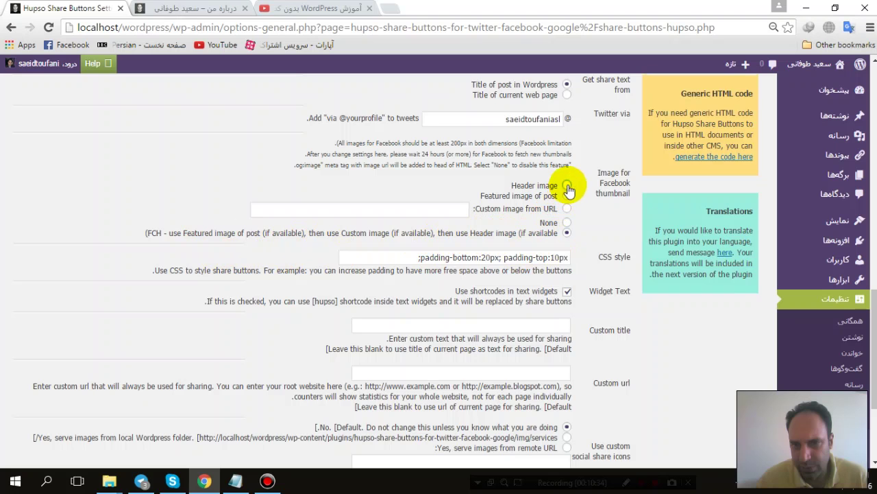
scroll(593, 301, "up", 10)
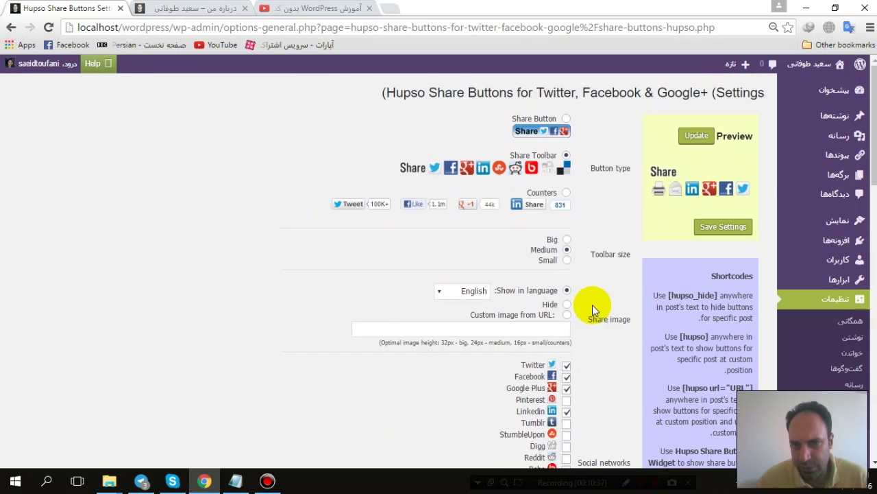
scroll(592, 305, "down", 10)
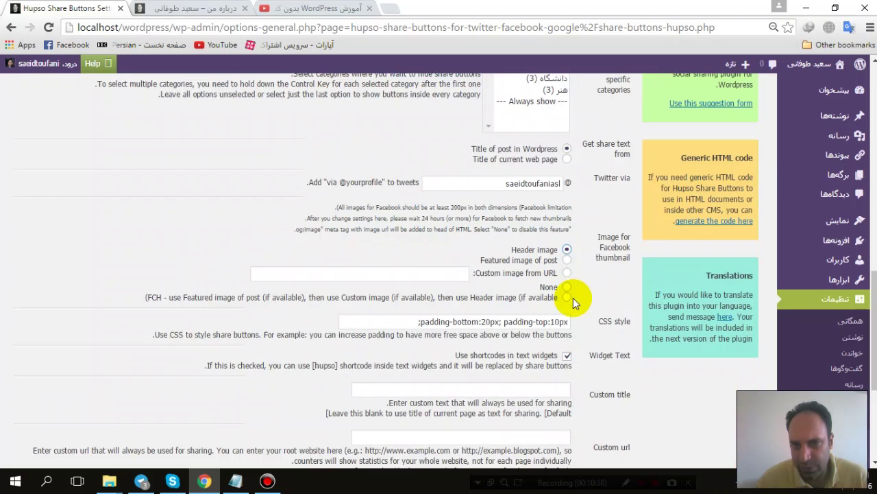
scroll(573, 298, "down", 5)
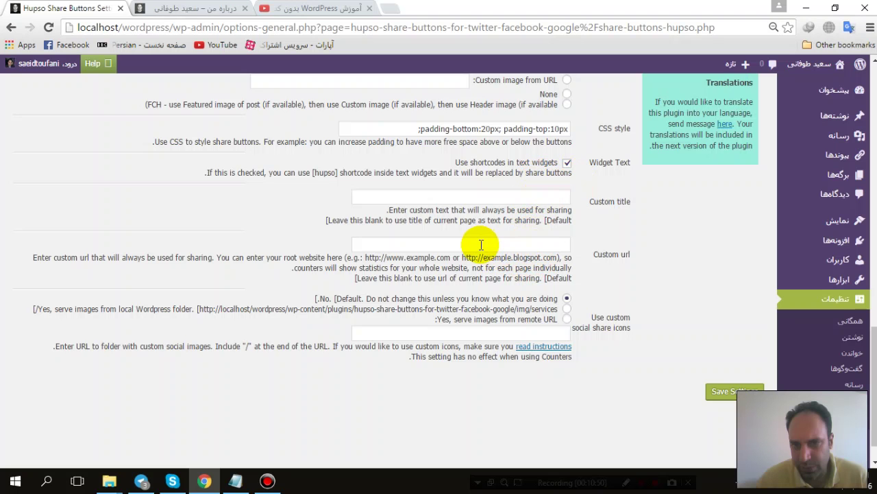
Step: Save the settings and reload the About me page to confirm it has no share buttons
left_click(726, 395)
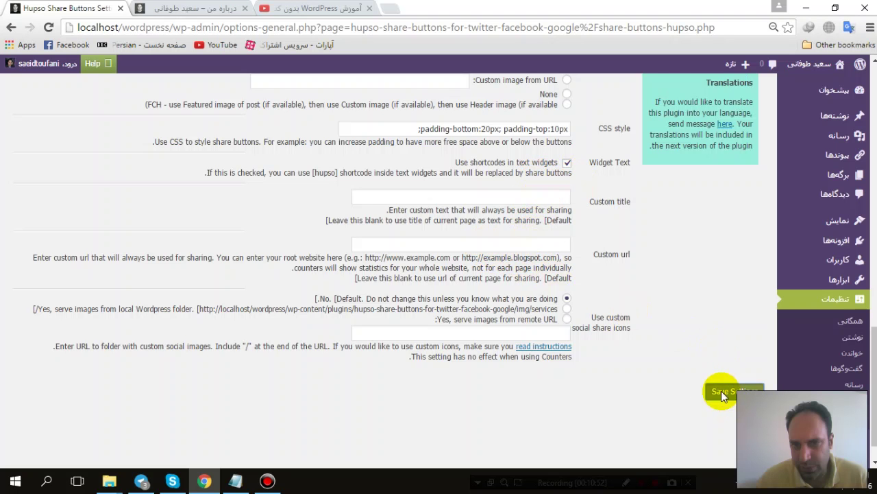
left_click(199, 8)
left_click(48, 28)
scroll(441, 197, "up", 6)
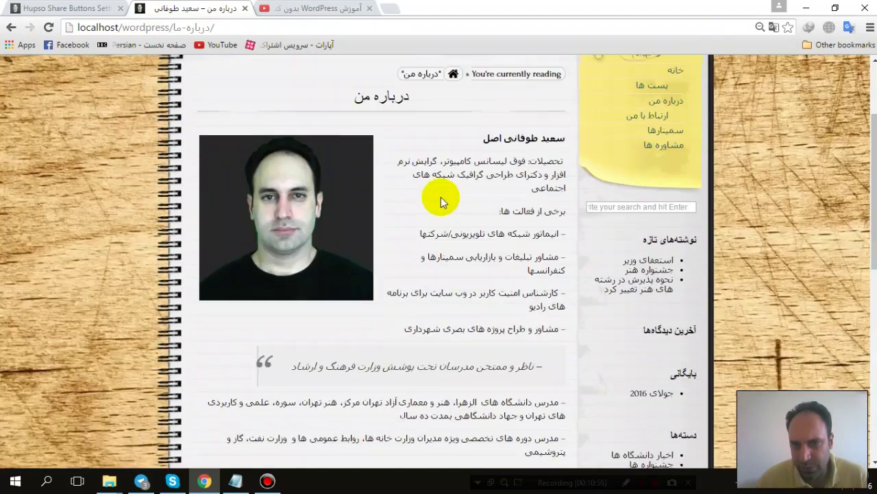
scroll(485, 271, "down", 4)
scroll(493, 205, "down", 4)
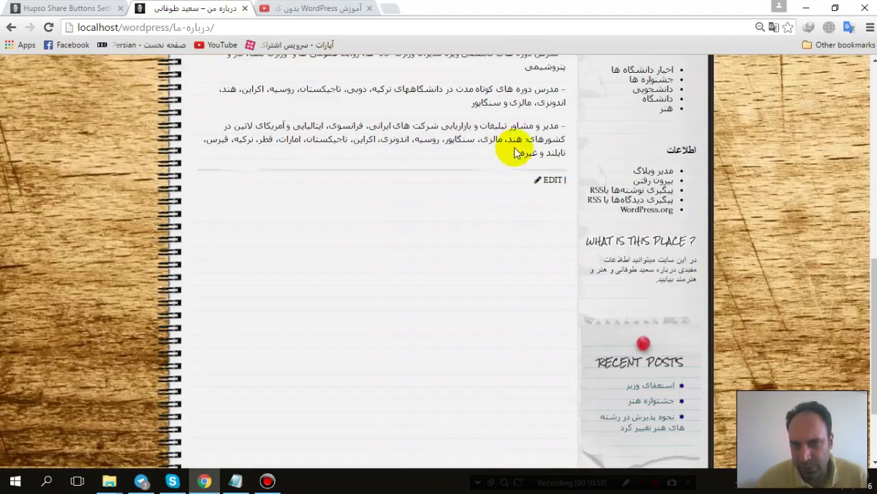
scroll(479, 205, "up", 8)
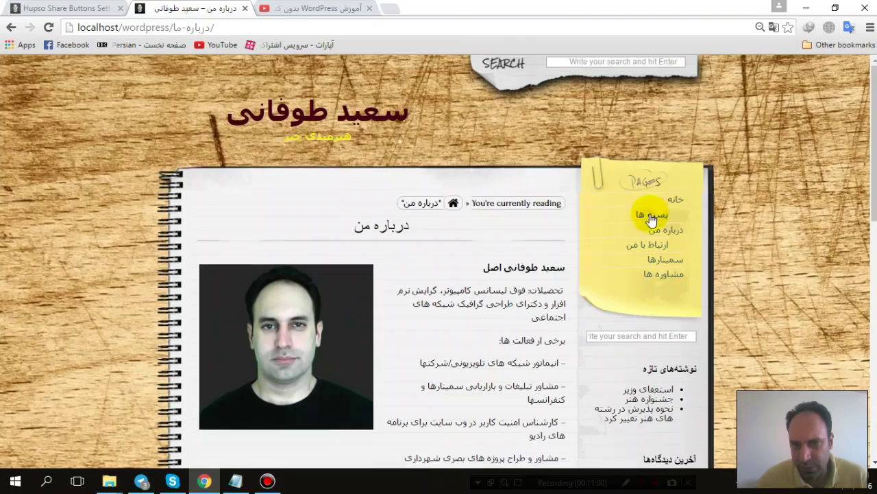
Step: Test the Facebook share icon on the first post, then leave the error page for the settings tab
left_click(652, 216)
scroll(507, 220, "down", 2)
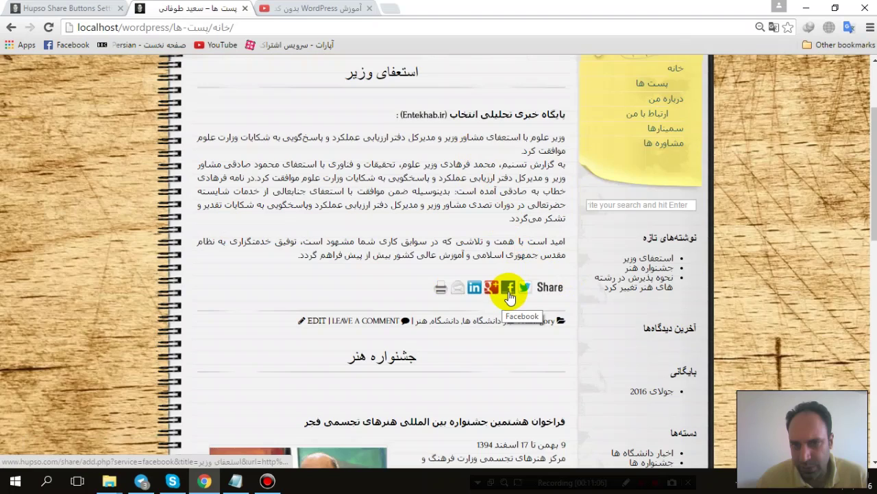
scroll(509, 296, "down", 7)
scroll(362, 103, "up", 4)
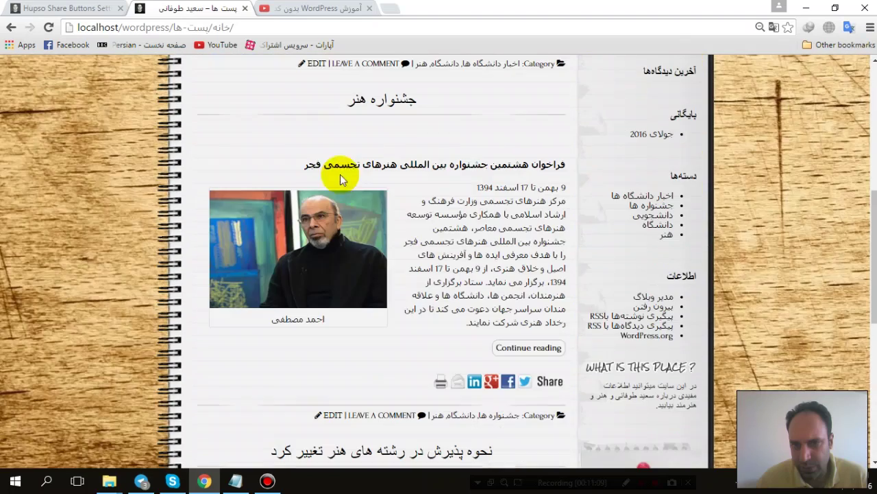
left_click(508, 381)
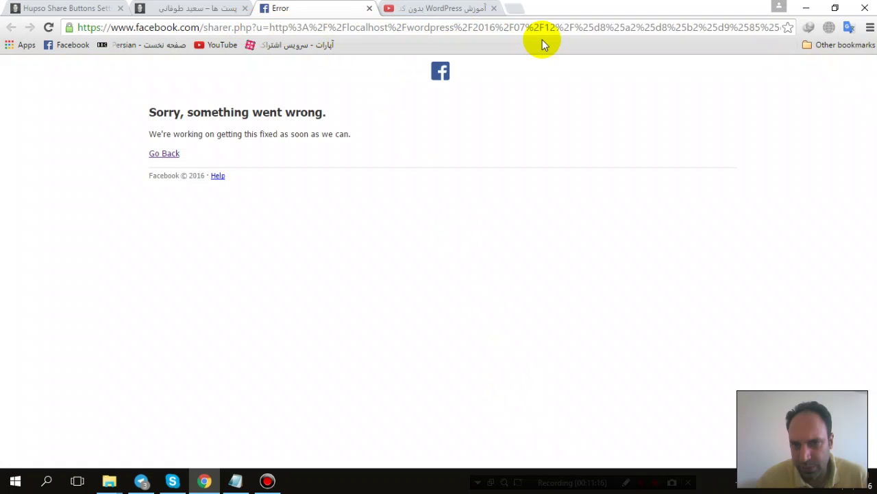
left_click(164, 152)
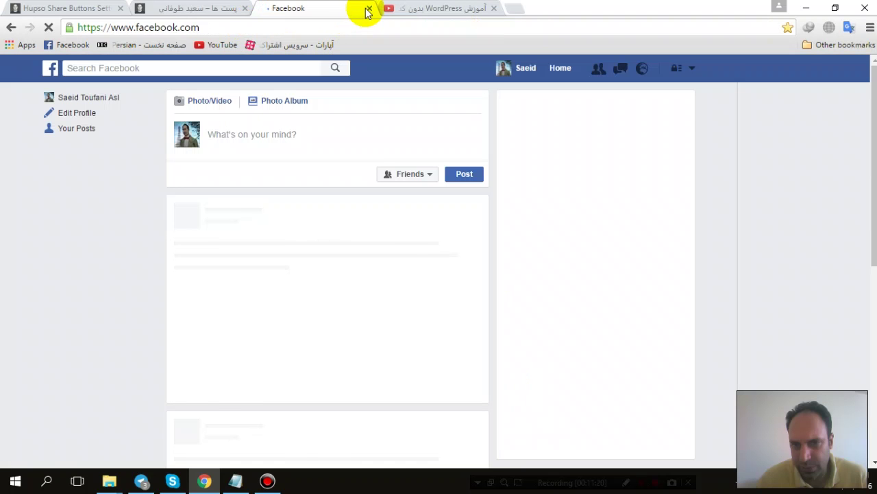
left_click(83, 7)
scroll(536, 222, "down", 8)
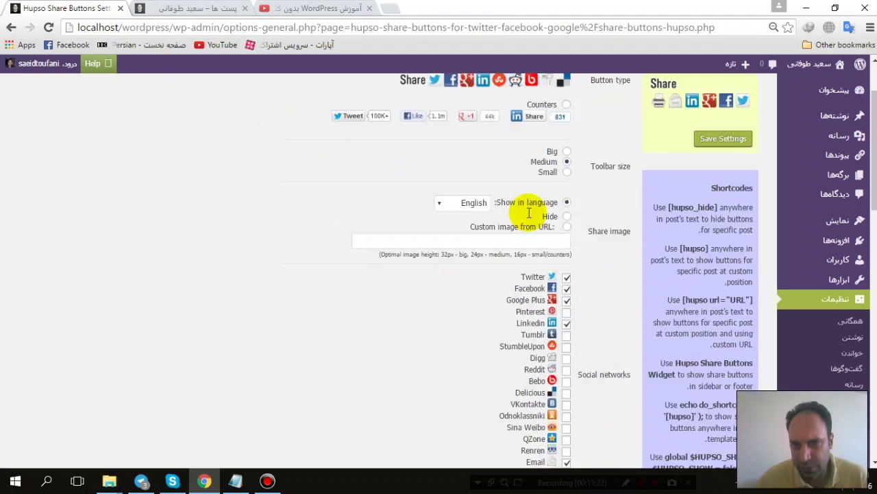
Step: Review the Hupso settings back to the top of the page and open a blank new tab
scroll(495, 194, "down", 3)
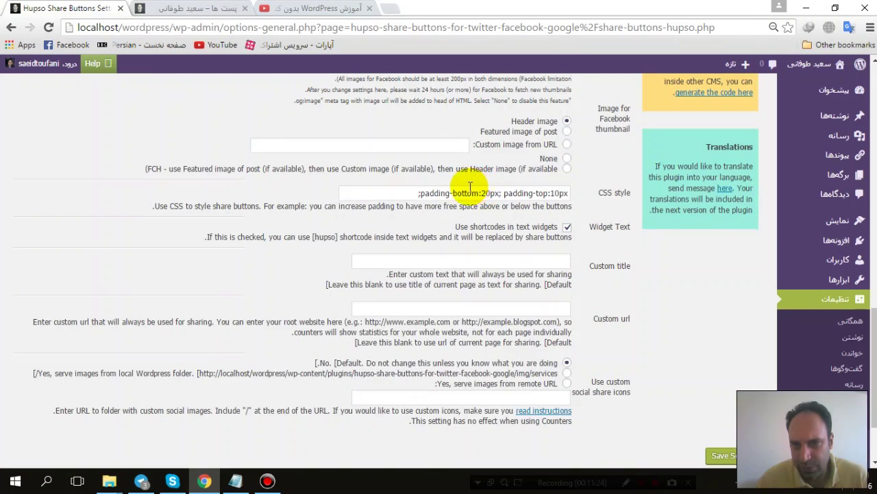
scroll(499, 146, "up", 3)
scroll(460, 190, "down", 2)
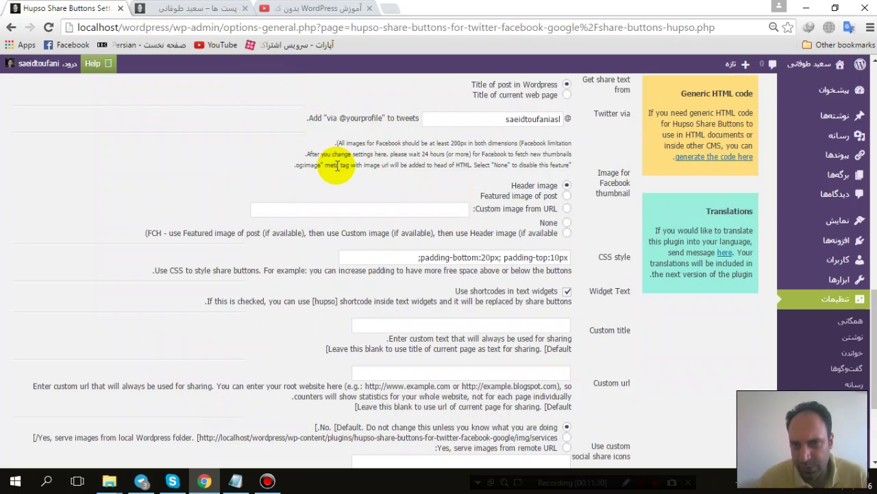
scroll(334, 168, "up", 10)
scroll(336, 170, "up", 2)
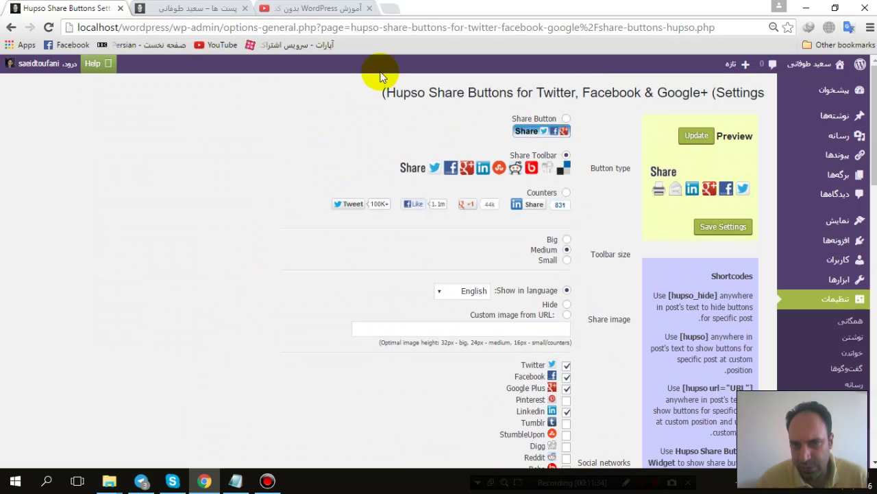
left_click(389, 8)
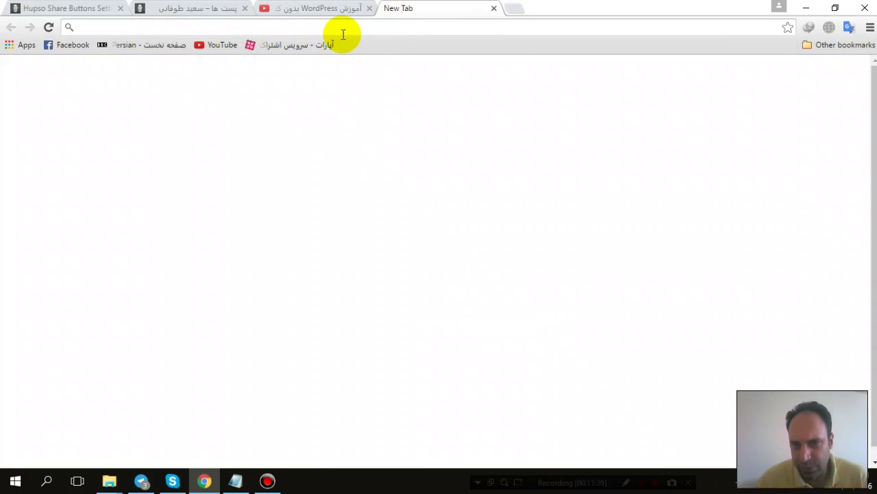
Step: Load the live website in the new tab and switch it to Farsi
type("s")
key("Return")
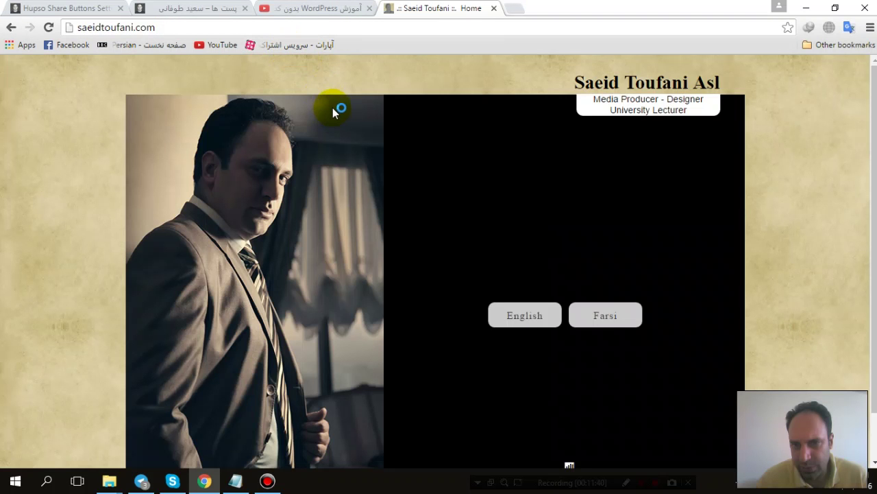
left_click(605, 306)
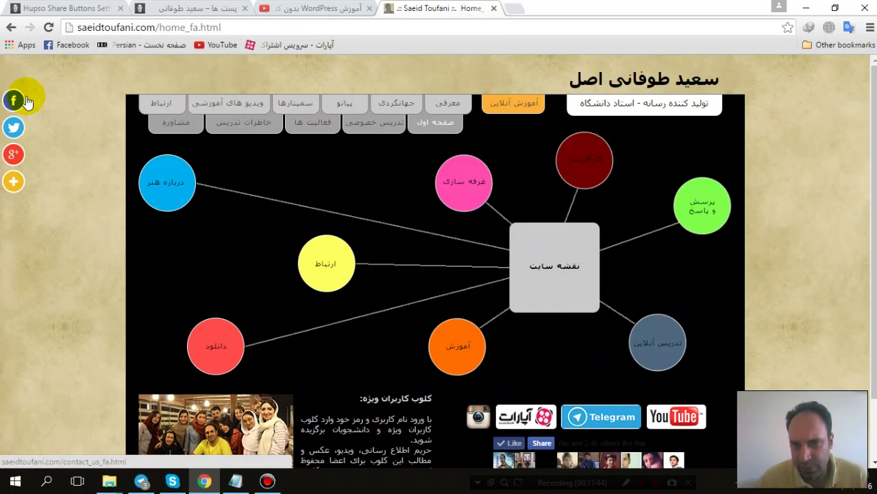
Step: Test the live site's Facebook share window, close it, and return to the Hupso settings
left_click(14, 100)
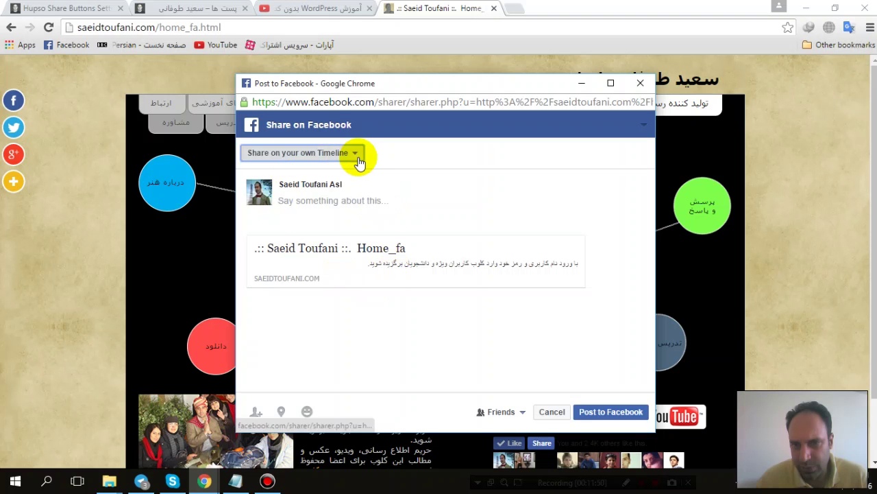
left_click(354, 155)
left_click(640, 83)
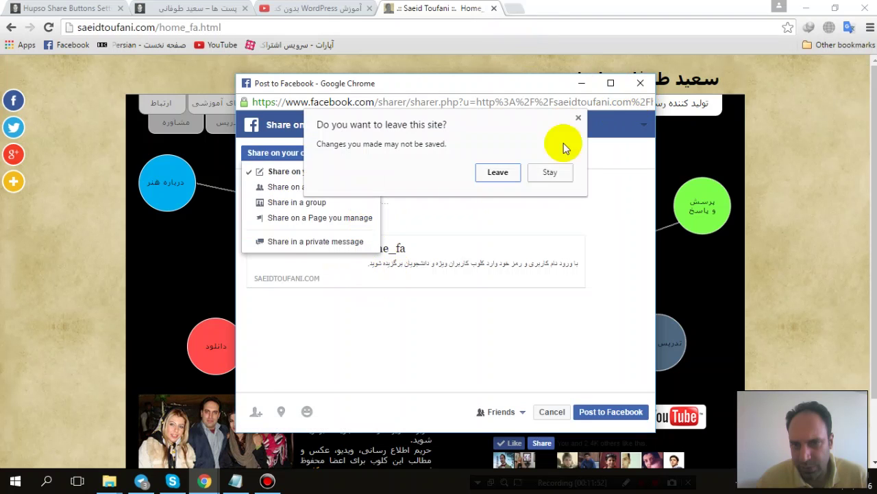
left_click(500, 171)
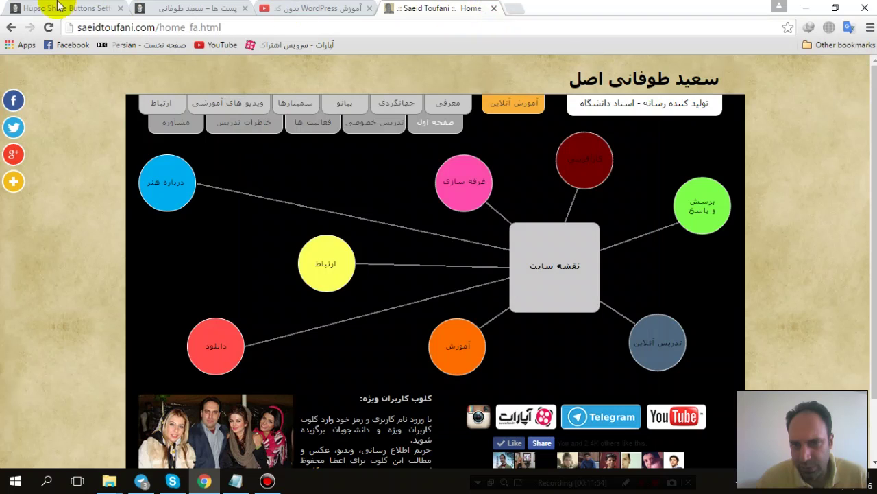
left_click(34, 8)
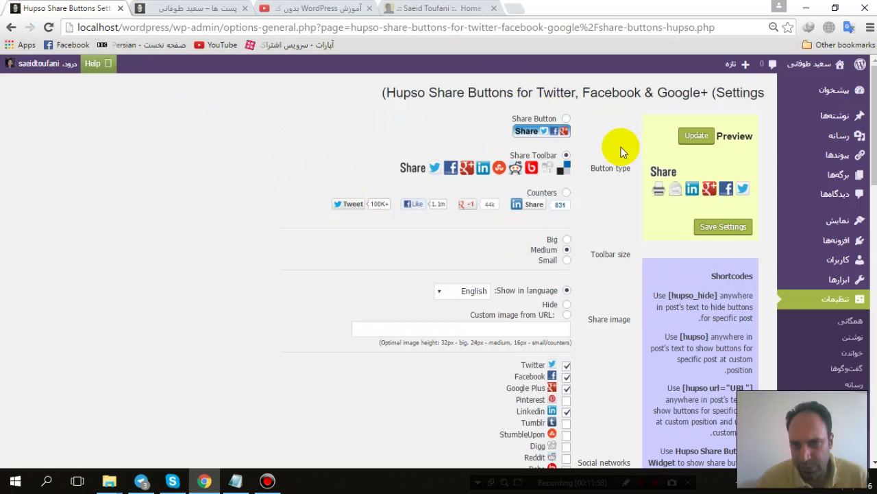
Step: Go from Installed Plugins to the Add Plugins page, then bring the blog posts tab forward
mouse_move(815, 240)
left_click(767, 240)
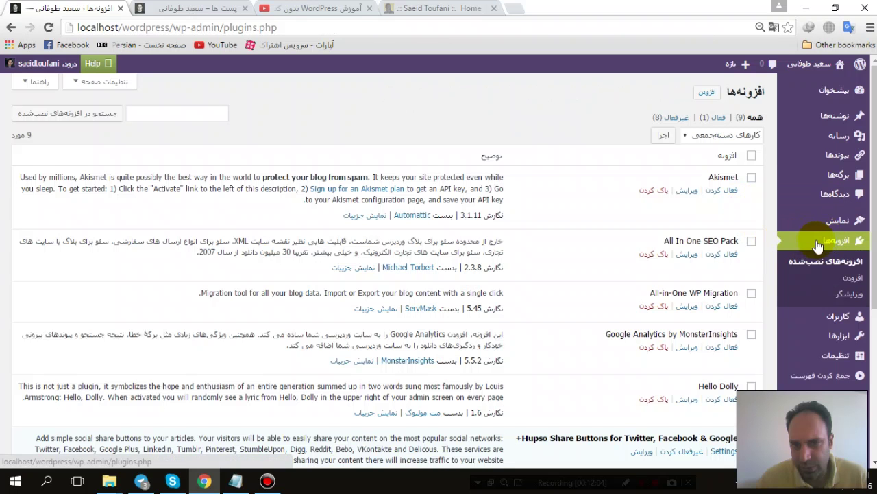
left_click(848, 279)
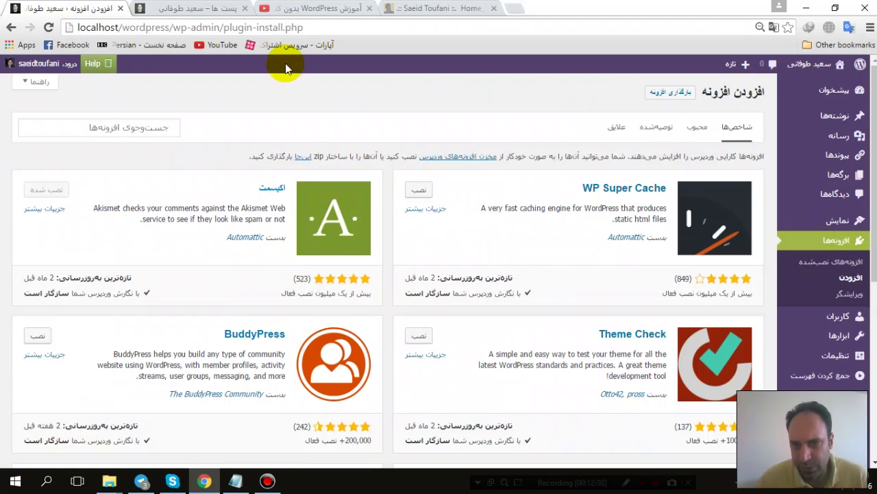
left_click(194, 7)
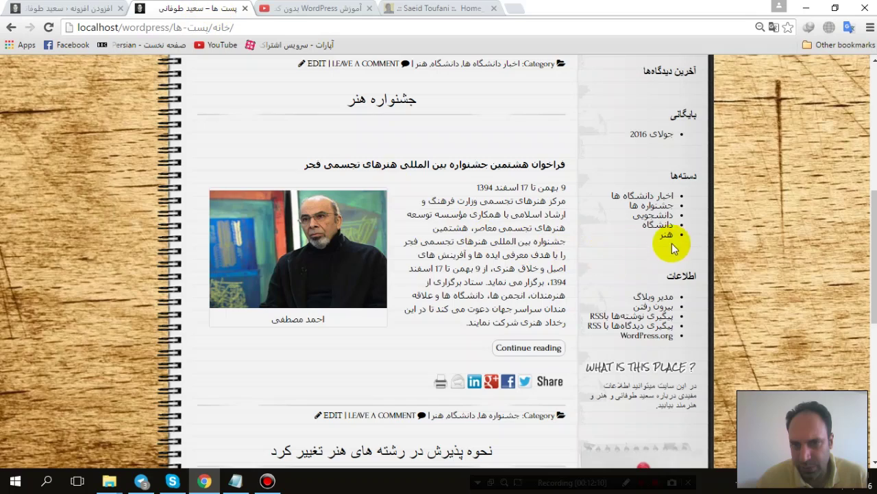
Step: Open the site's contact page from the sidebar and inspect the email address listed there
scroll(664, 258, "up", 4)
left_click(652, 114)
scroll(463, 192, "down", 1)
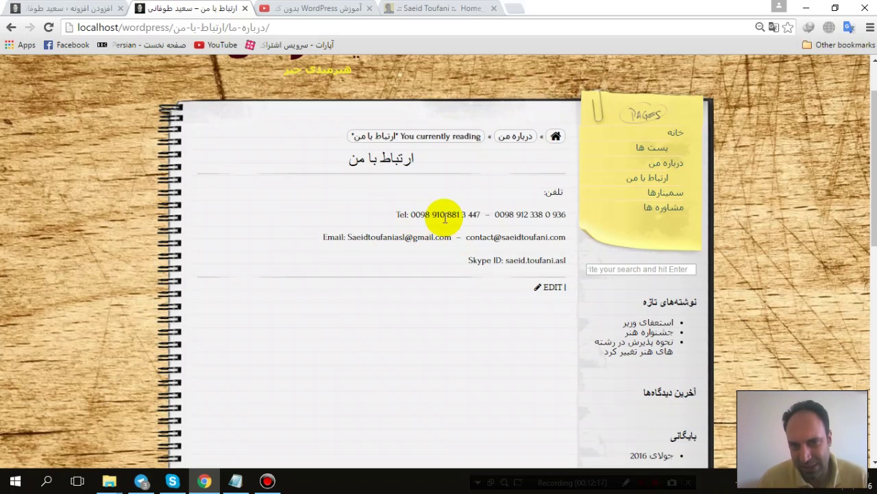
left_click_drag(349, 237, 463, 240)
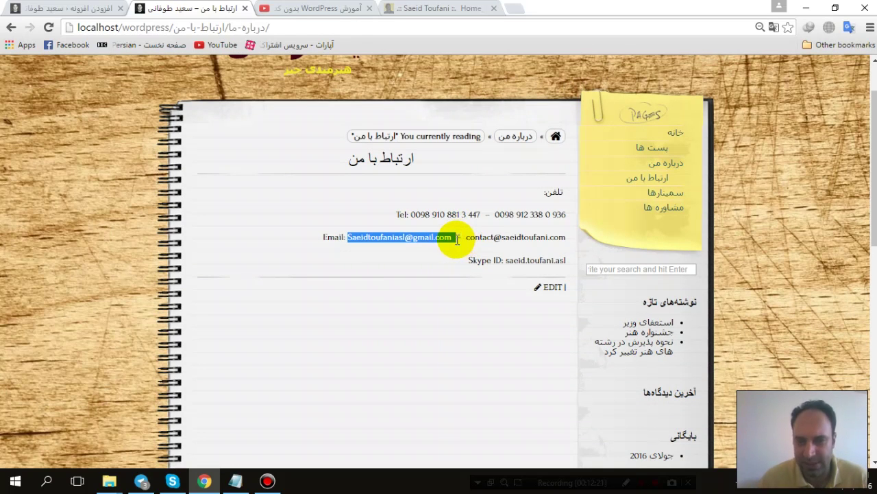
left_click(514, 259)
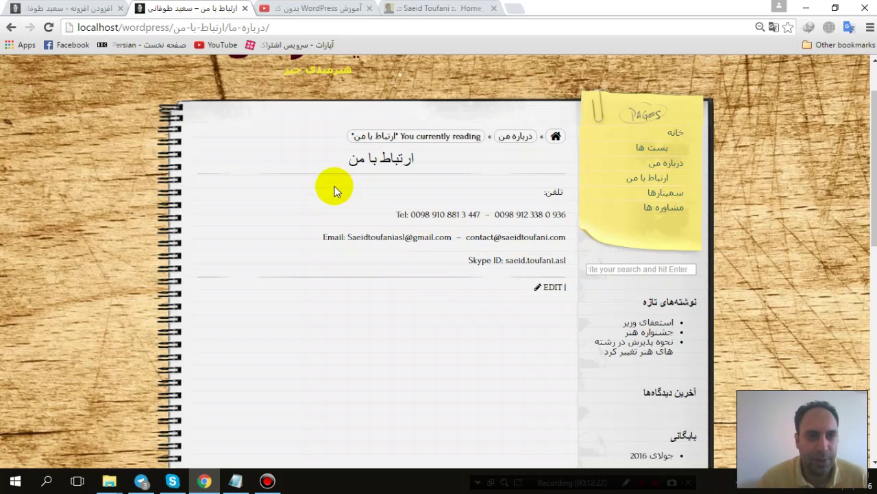
Step: Fill the live site's contact form with test text 'sfbfssfbdsfb', submit it, and close that tab
left_click(442, 9)
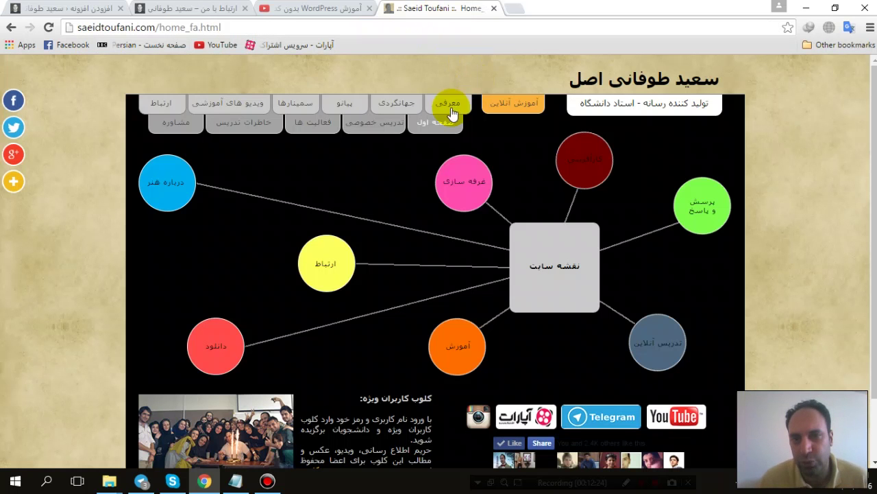
left_click(173, 104)
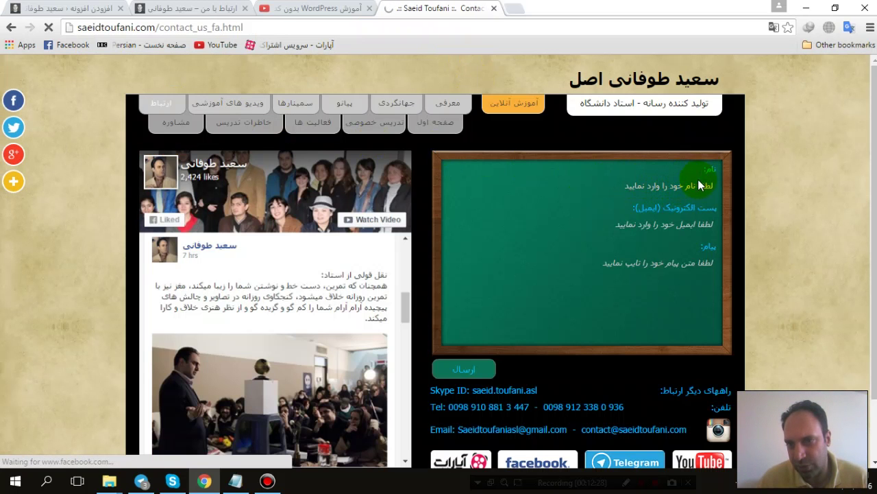
left_click(688, 184)
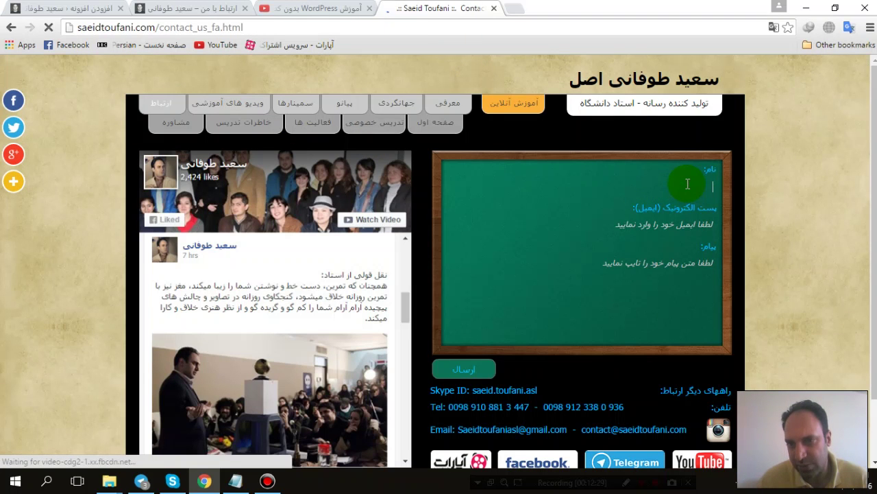
left_click(696, 224)
type("sfbfssfbdsfb")
left_click(693, 263)
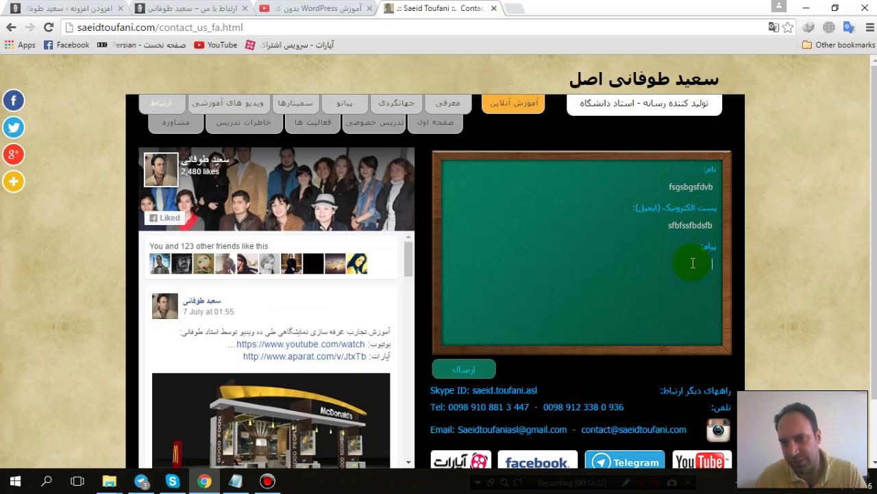
left_click(471, 373)
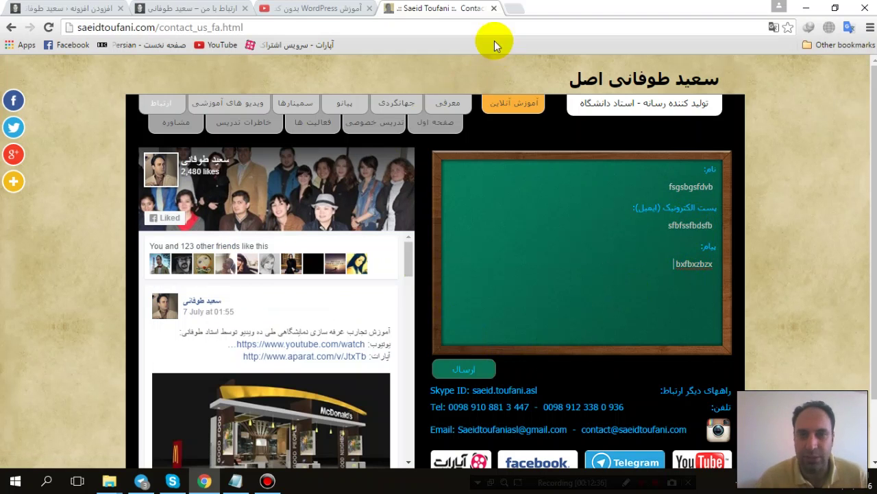
left_click(494, 9)
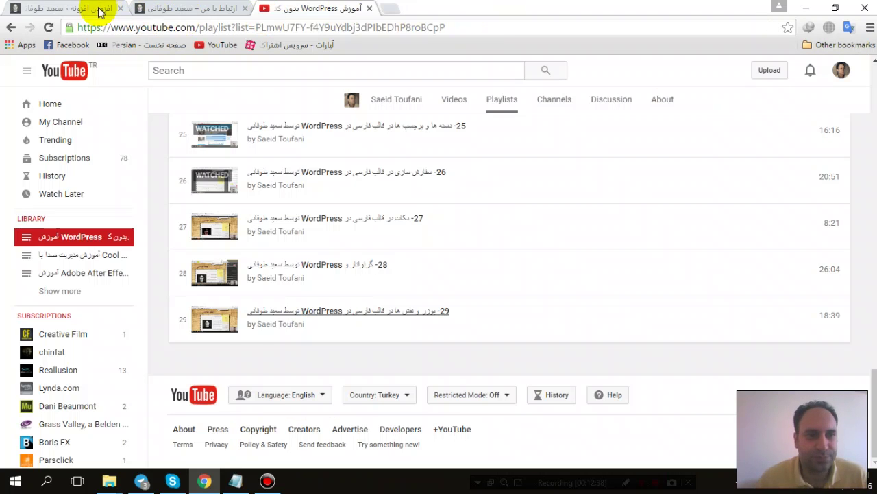
Step: Copy 'Grunion' from Notepad and paste it into the Add Plugins search box
left_click(97, 9)
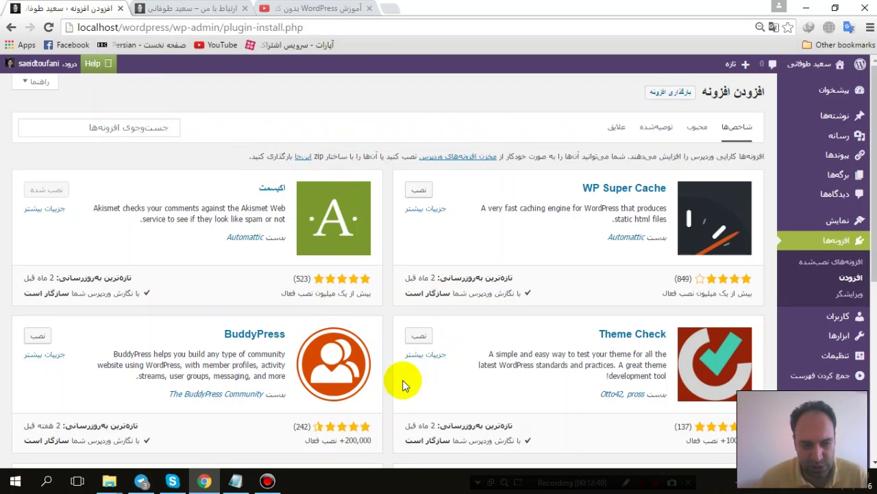
left_click(168, 10)
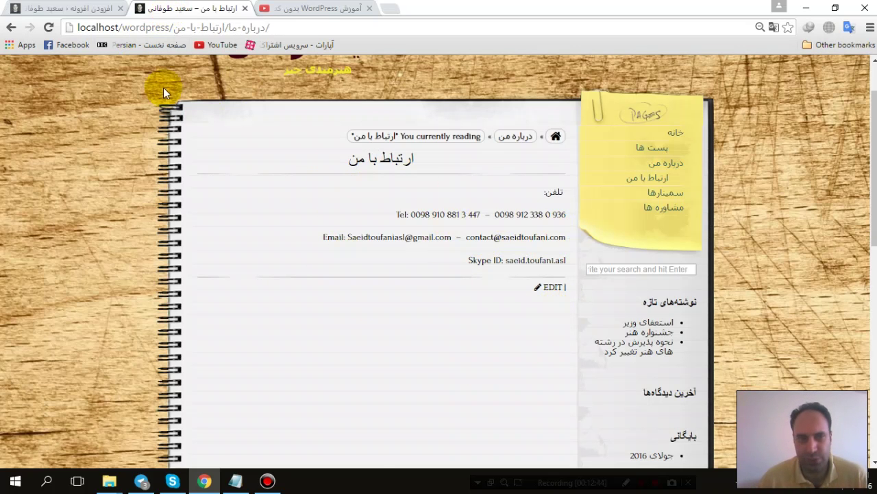
left_click(57, 8)
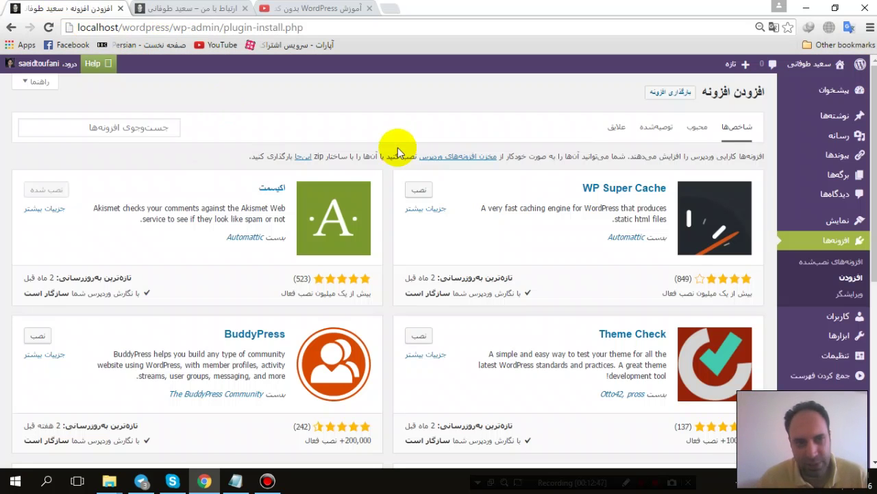
left_click(147, 127)
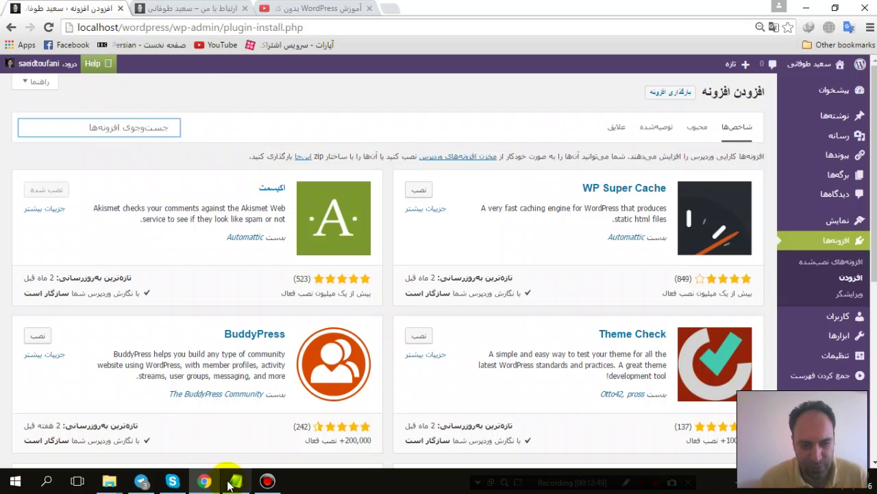
left_click(230, 483)
double_click(225, 112)
key("ctrl+c")
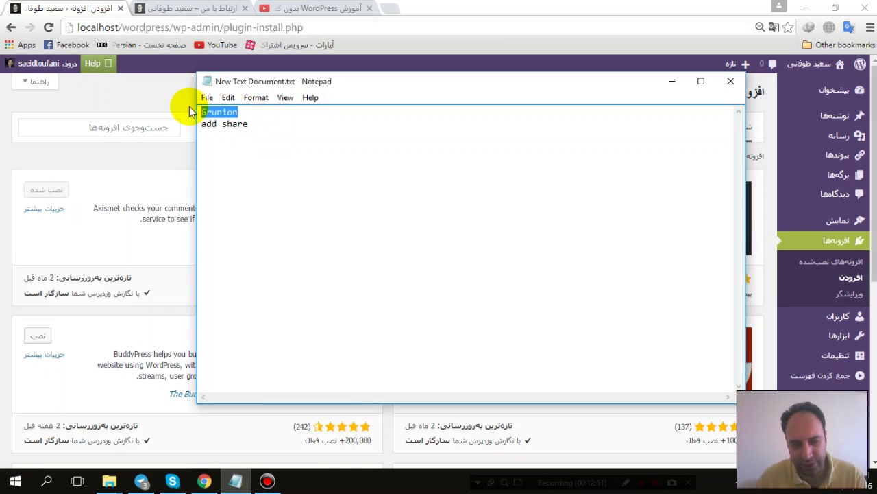
left_click(108, 126)
key("ctrl+v")
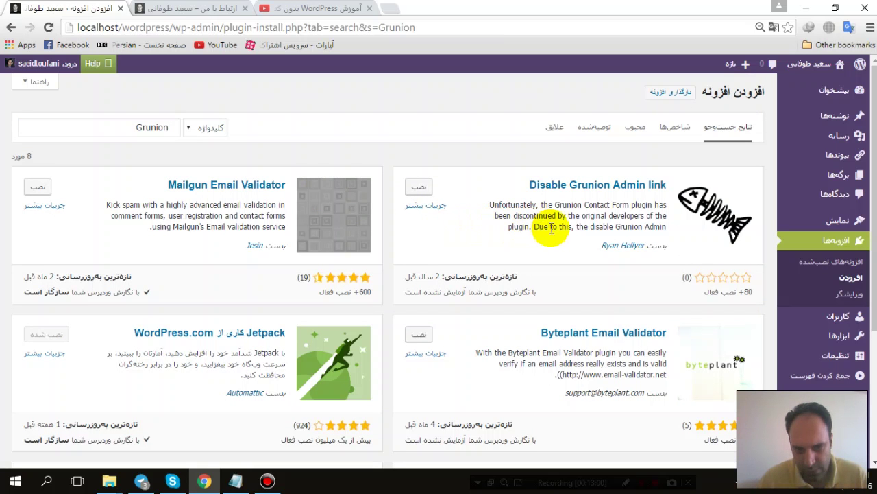
Step: Scroll through the 8 Grunion plugin results, then refocus the plugin search box
scroll(552, 228, "down", 2)
scroll(552, 231, "down", 1)
scroll(550, 229, "up", 3)
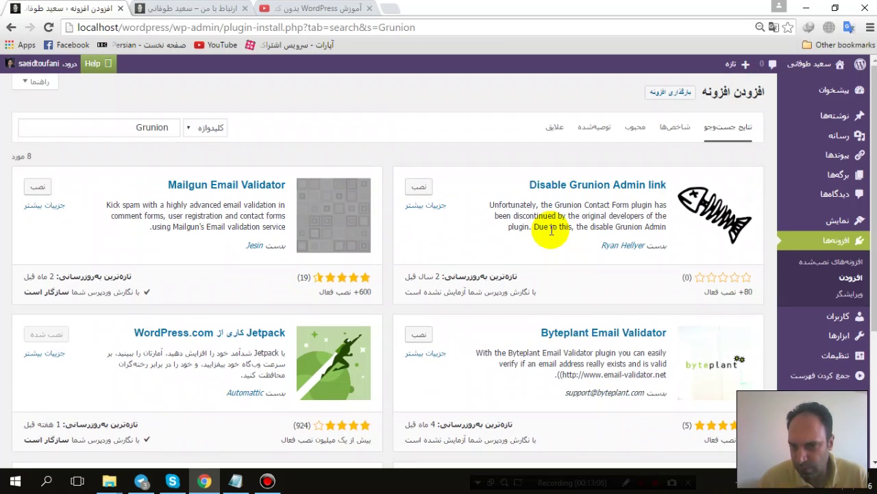
scroll(551, 231, "down", 3)
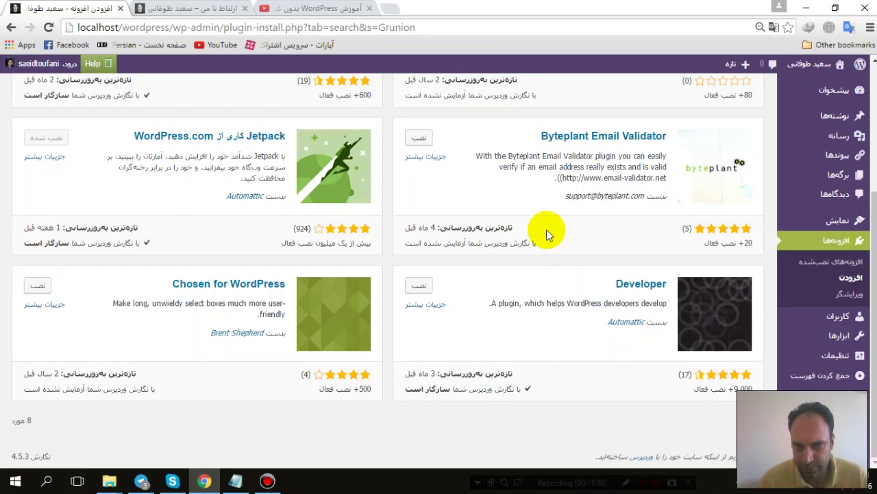
scroll(547, 233, "up", 3)
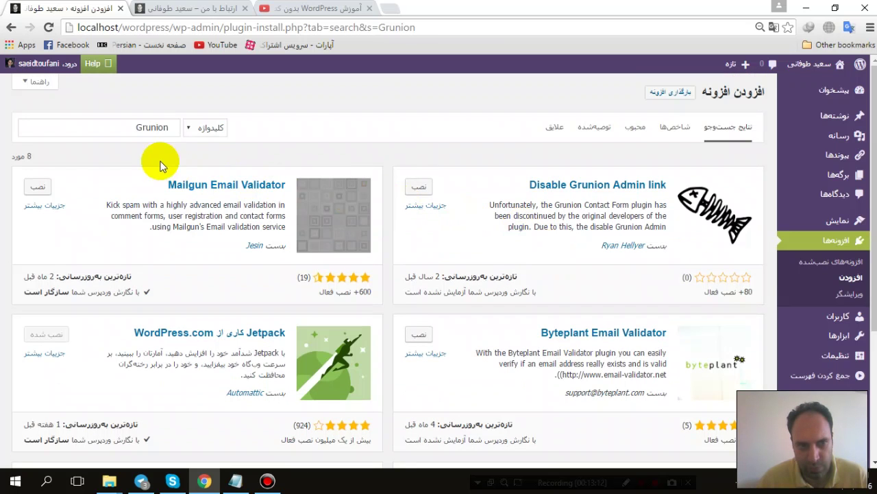
left_click(151, 127)
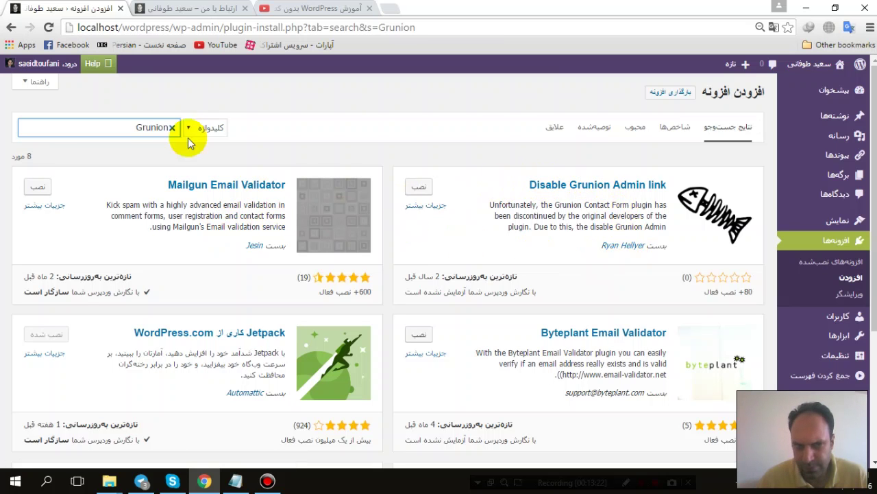
double_click(139, 128)
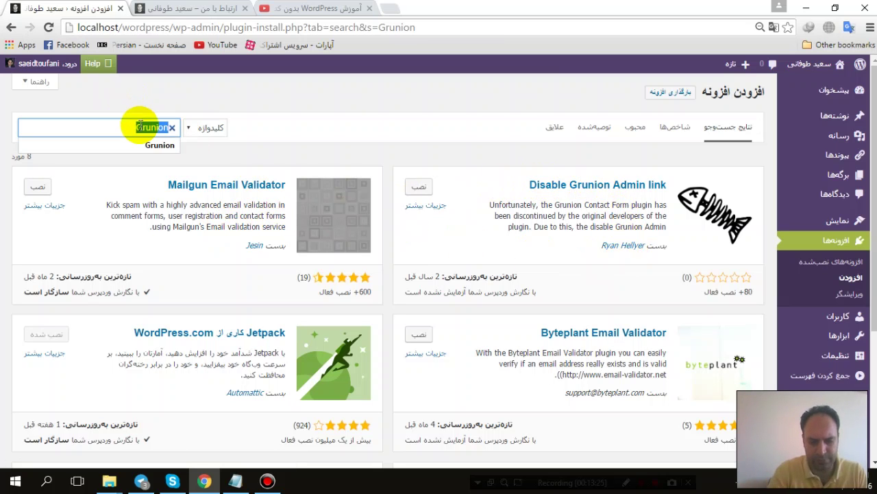
type("contact form")
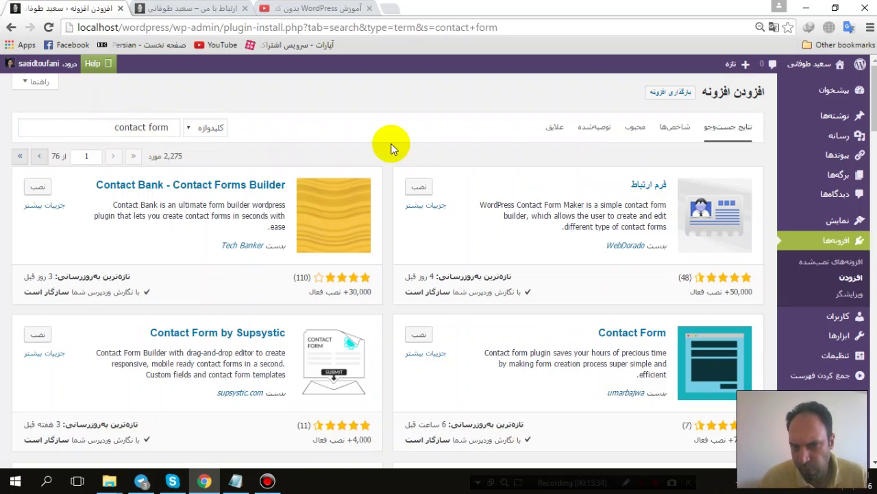
scroll(392, 149, "down", 1)
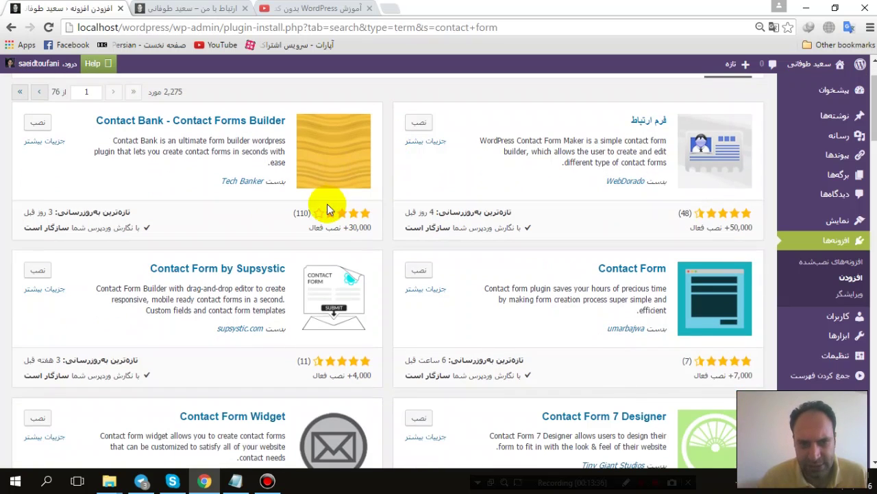
scroll(579, 227, "down", 6)
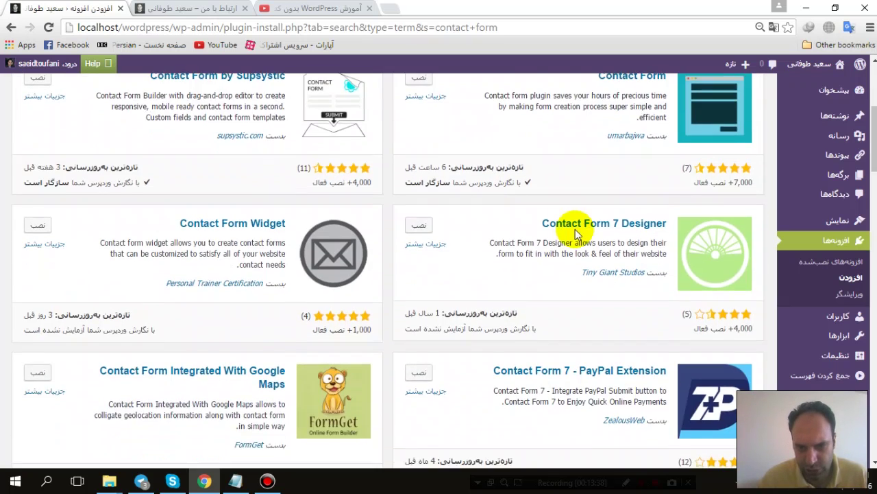
scroll(574, 234, "down", 7)
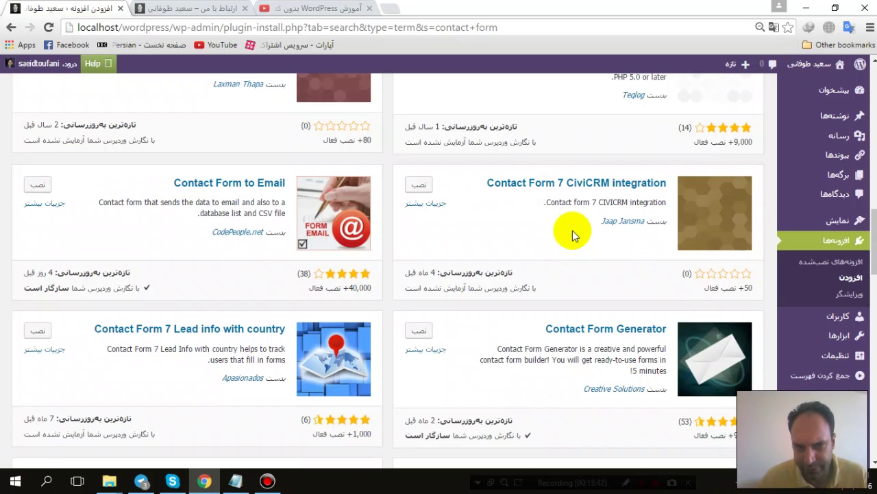
scroll(572, 234, "down", 5)
scroll(571, 231, "down", 16)
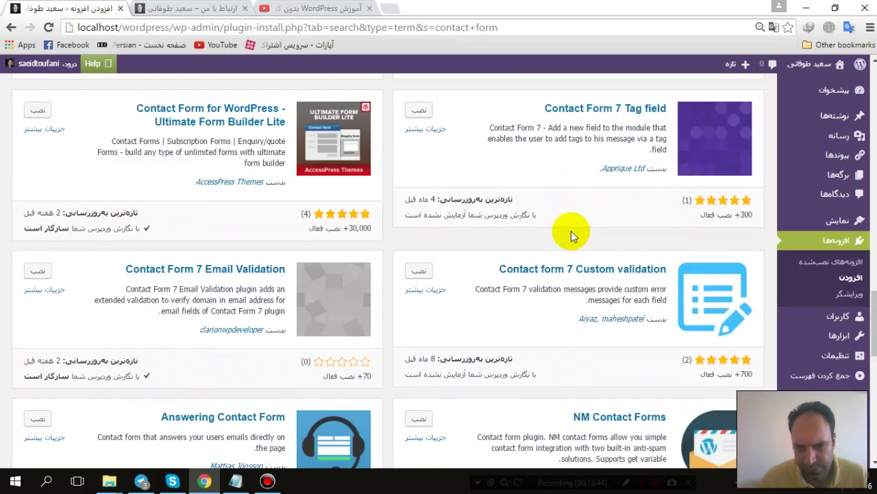
key("Home")
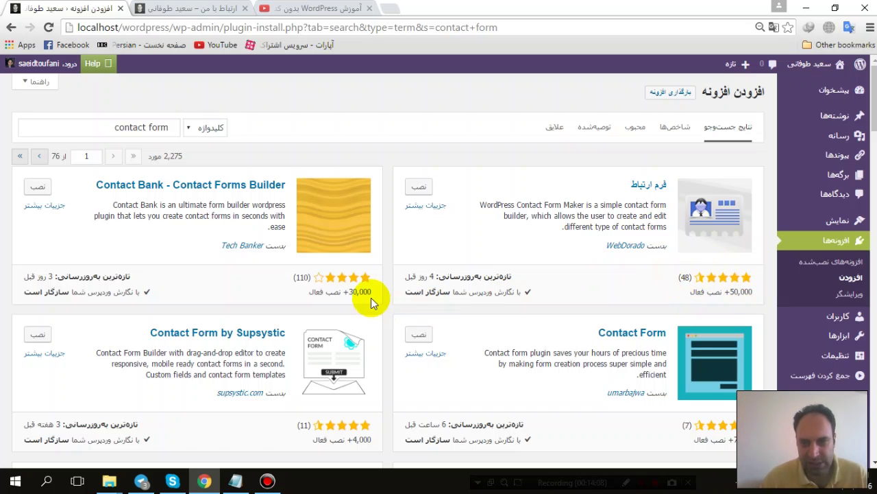
Step: Install Contact Form Maker (فرم ارتباط) 1.8.31 and activate it once installation finishes
left_click(417, 189)
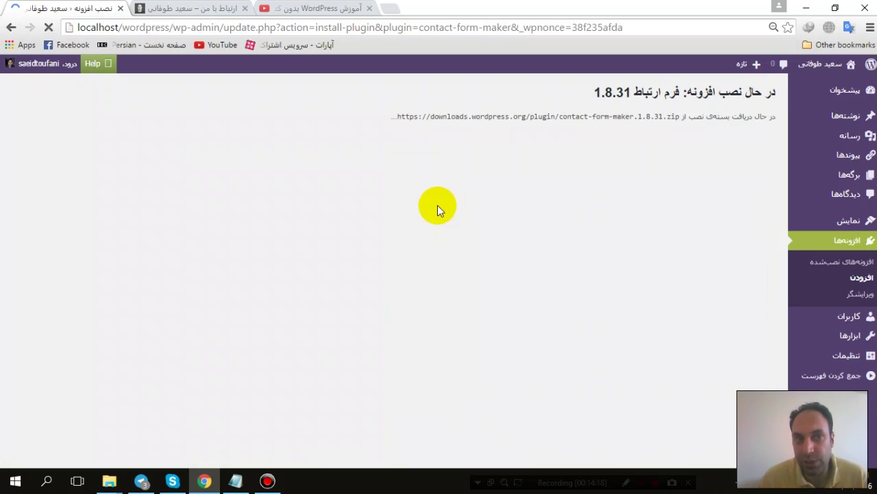
left_click(173, 17)
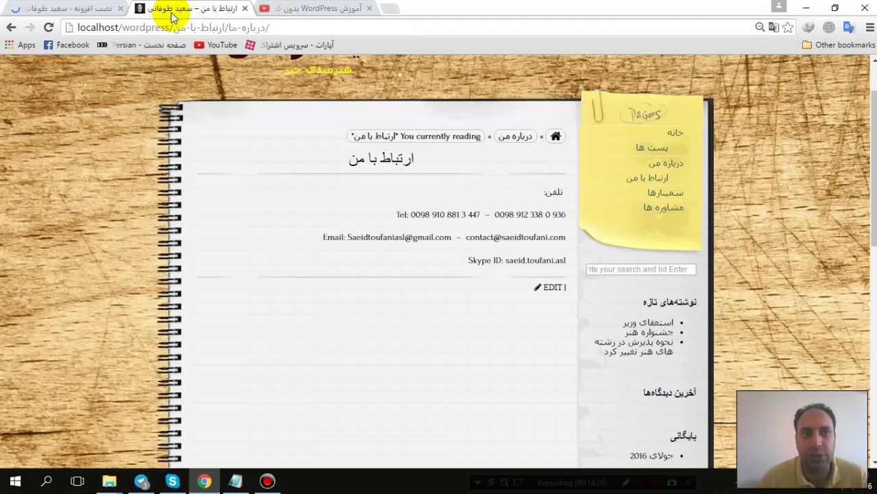
left_click(59, 9)
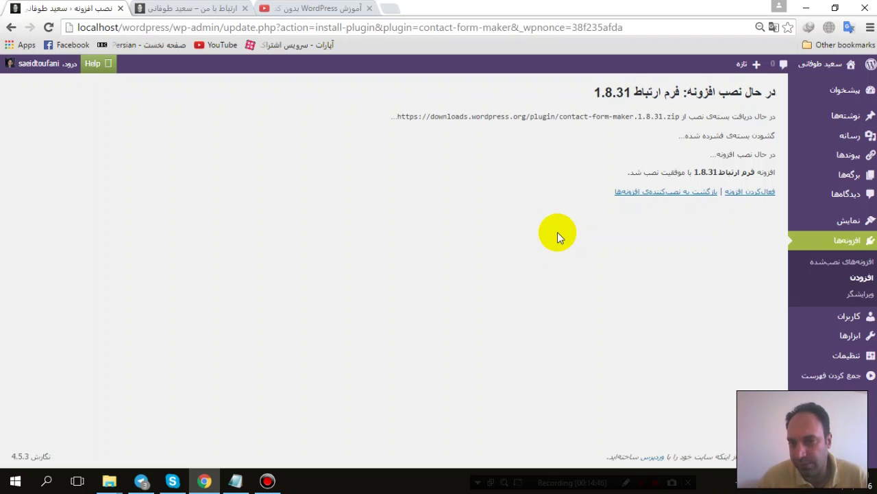
left_click(748, 192)
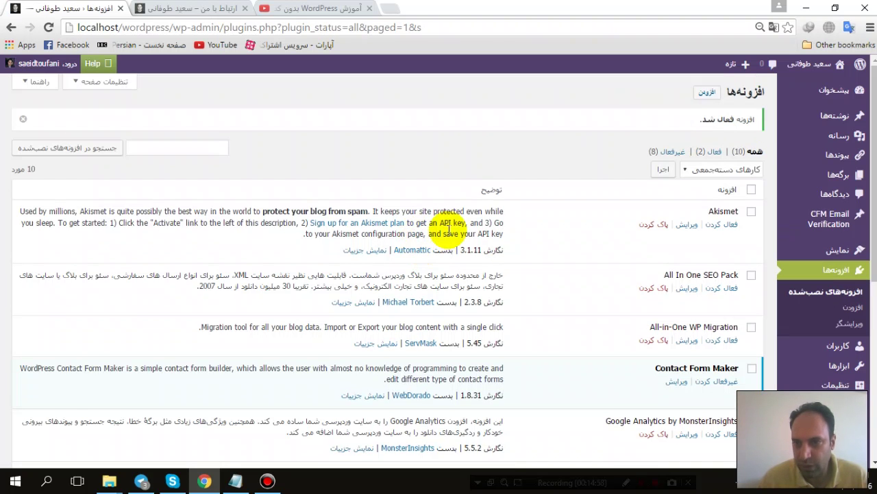
Step: Open Contact Form in the admin sidebar to view the Manager's 9 sample forms
scroll(536, 248, "down", 3)
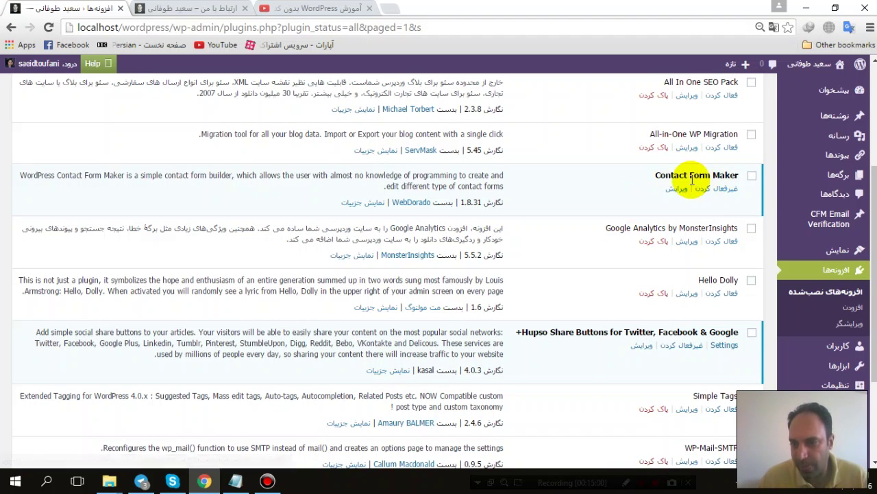
left_click(835, 8)
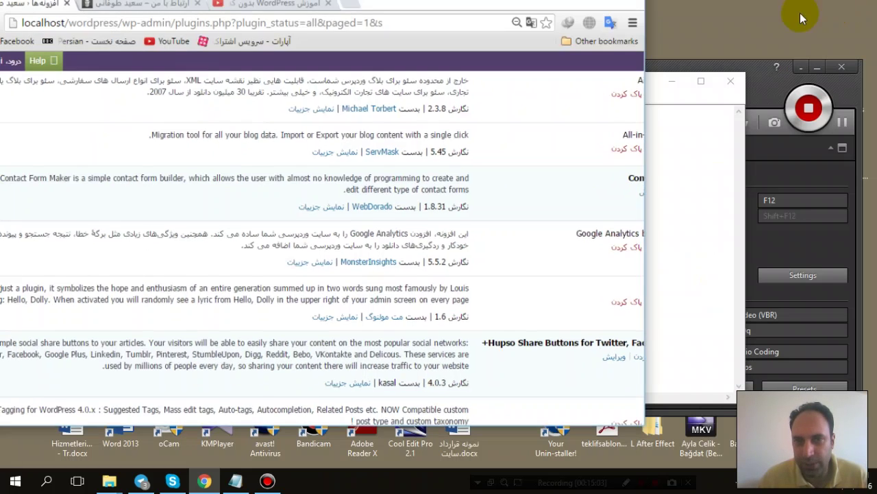
scroll(464, 153, "down", 2)
scroll(552, 197, "down", 3)
mouse_move(614, 392)
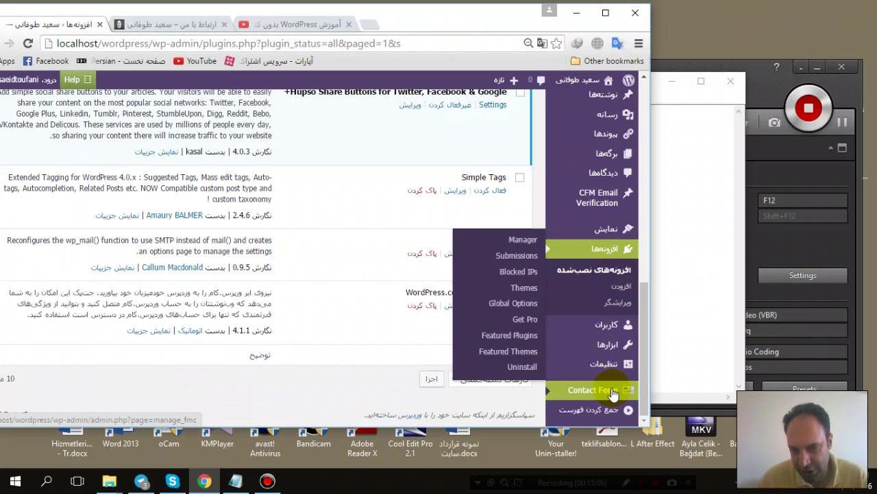
mouse_move(607, 363)
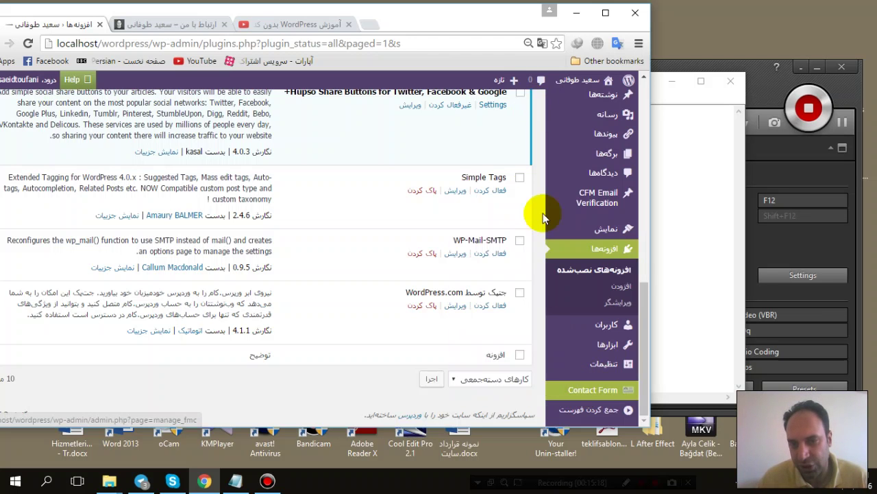
left_click(577, 384)
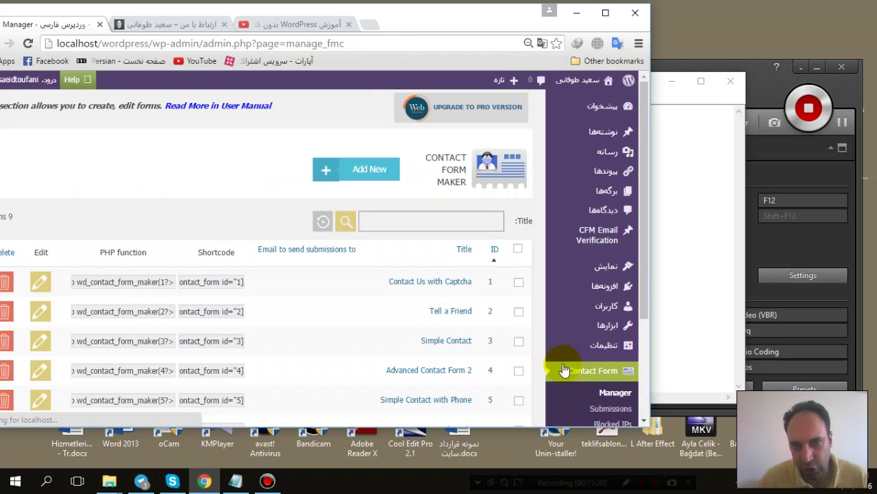
Step: Maximize the browser and start a new form with Add New in Contact Form Maker
left_click(605, 13)
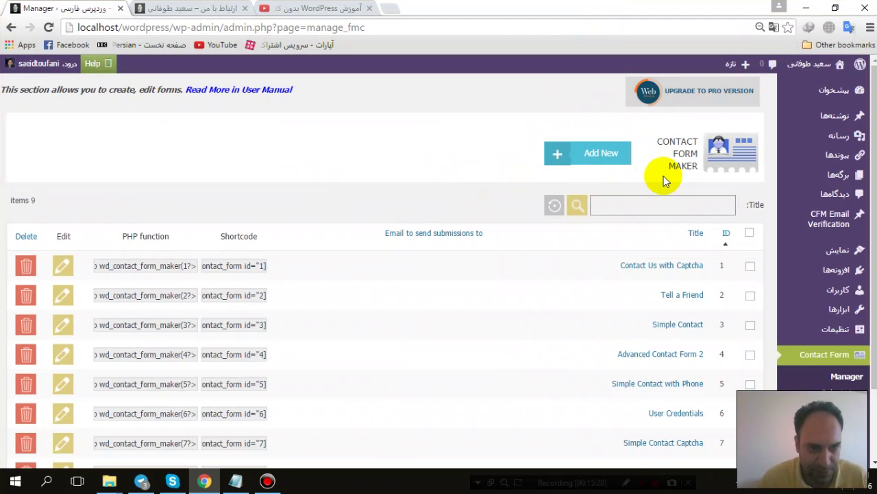
scroll(664, 177, "down", 1)
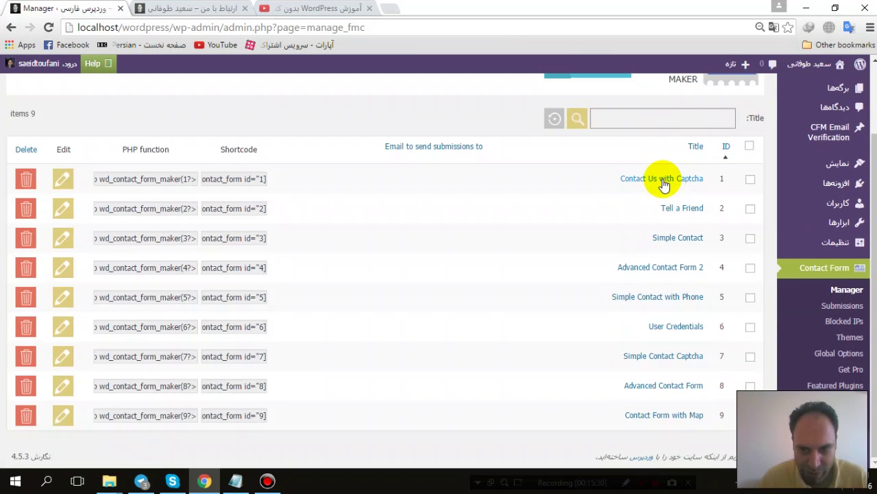
scroll(662, 181, "up", 1)
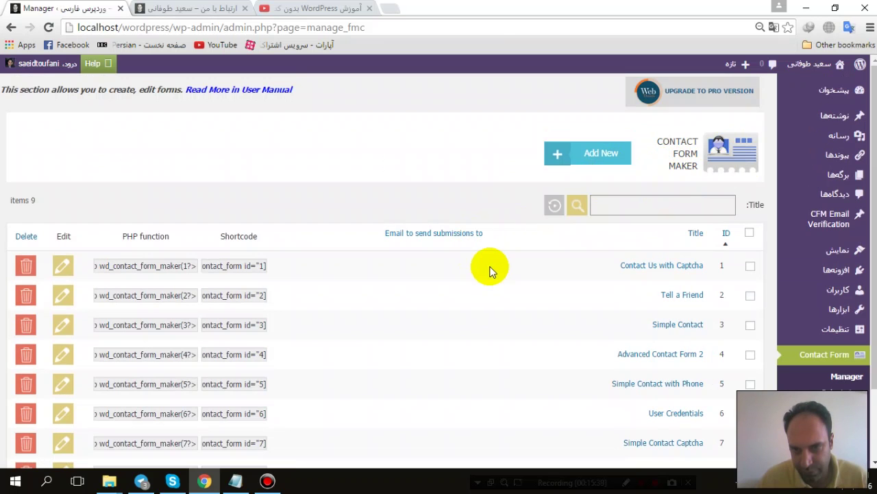
scroll(490, 269, "down", 1)
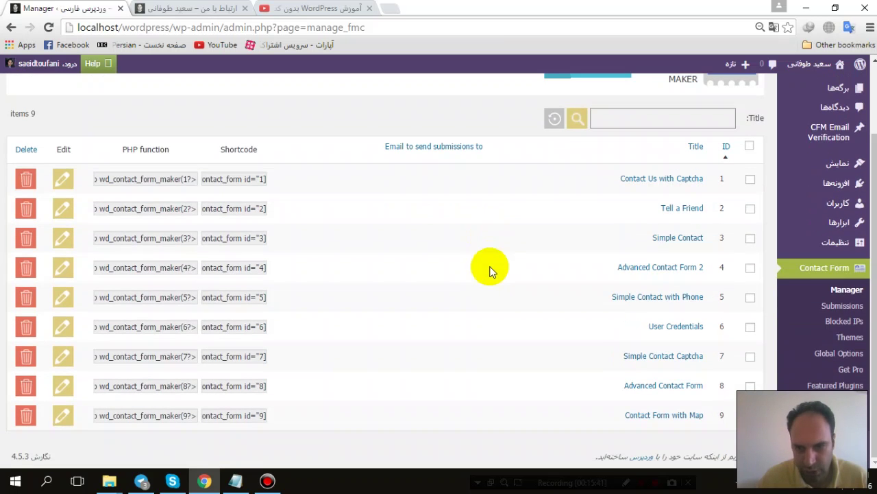
scroll(490, 268, "up", 1)
left_click(590, 157)
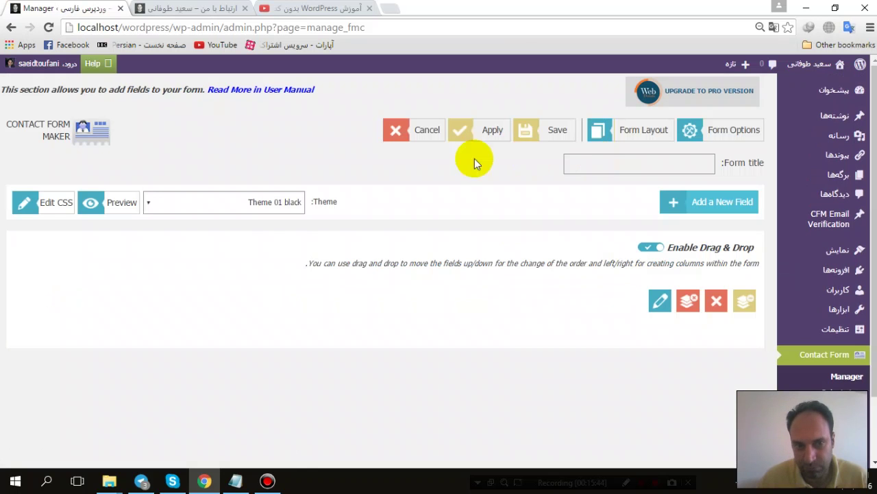
Step: Check the theme list, keeping Theme 01 black, and preview the empty form
left_click(202, 202)
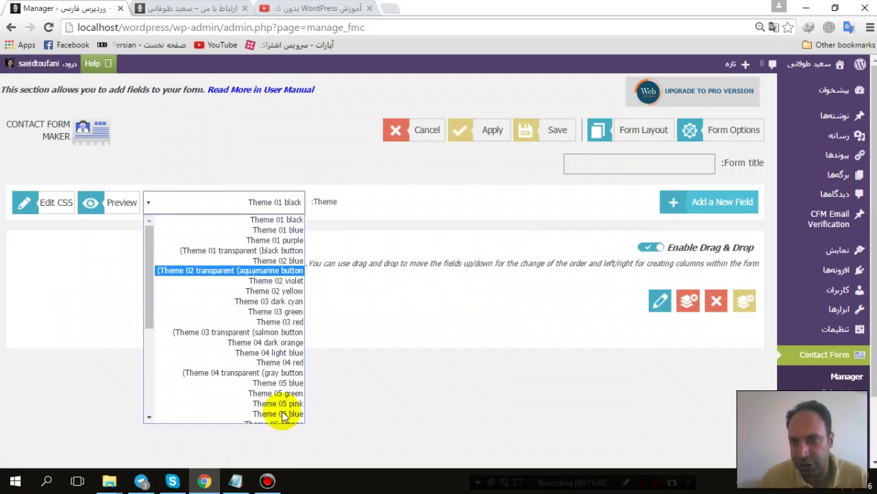
left_click(435, 204)
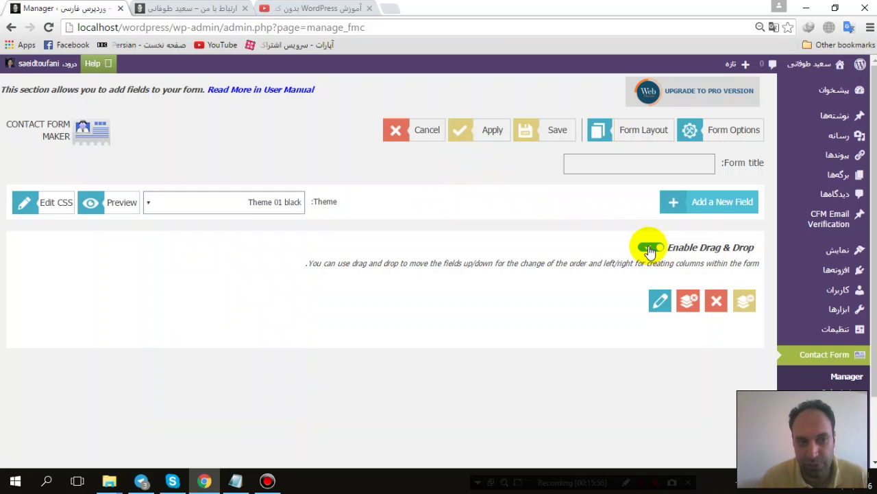
left_click(113, 205)
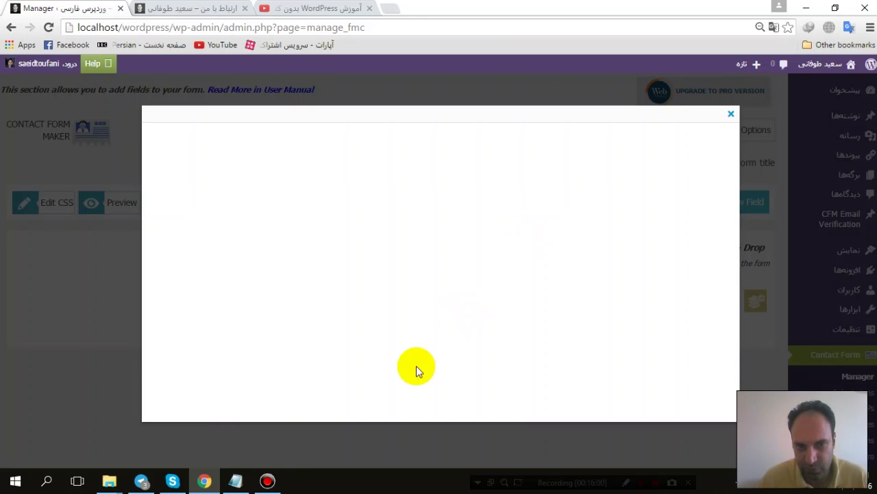
left_click(732, 115)
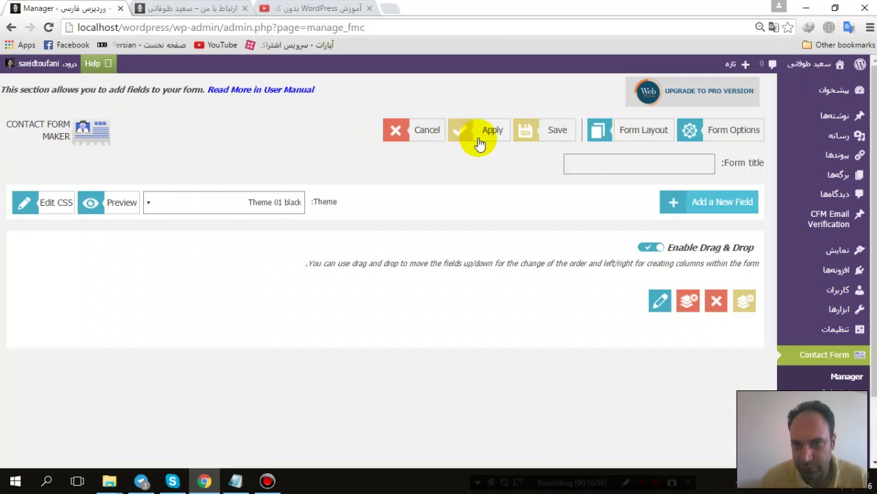
Step: Try Form Options, dismiss the title-required warning, and bring up the field-type chooser
left_click(730, 137)
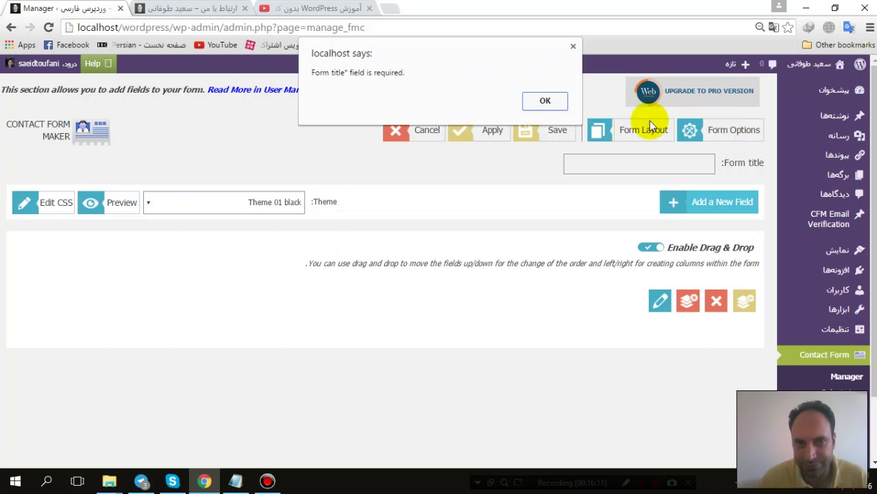
left_click(555, 104)
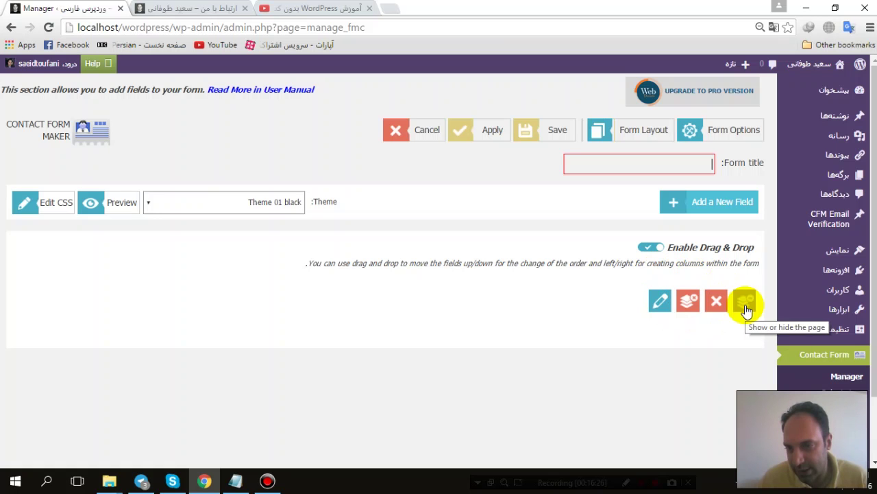
left_click(706, 209)
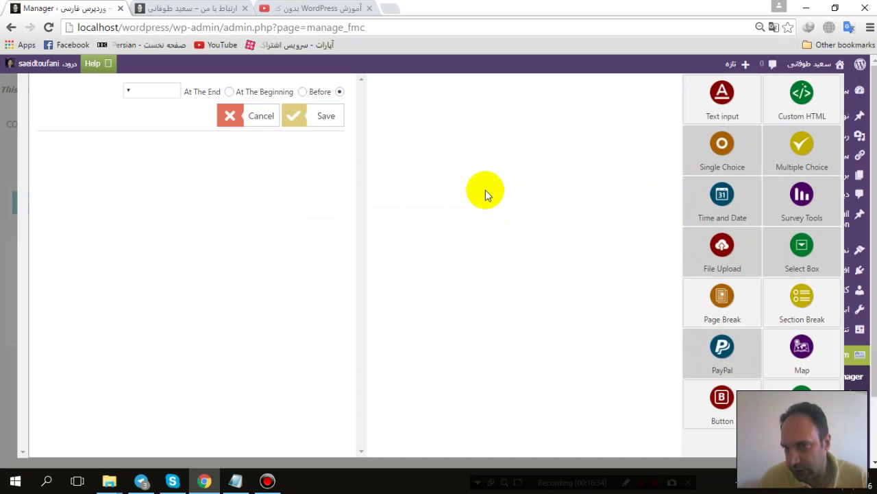
Step: Add a Name text field and a Phone field with area code to the form
left_click(722, 100)
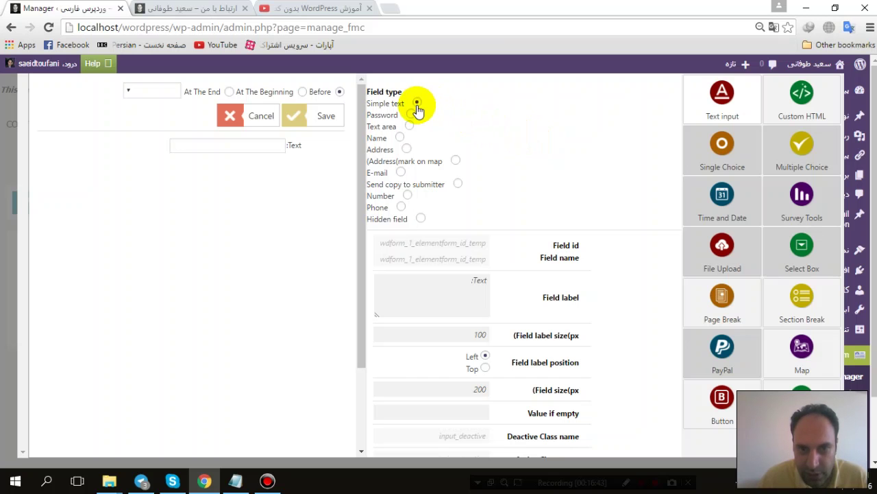
left_click(400, 138)
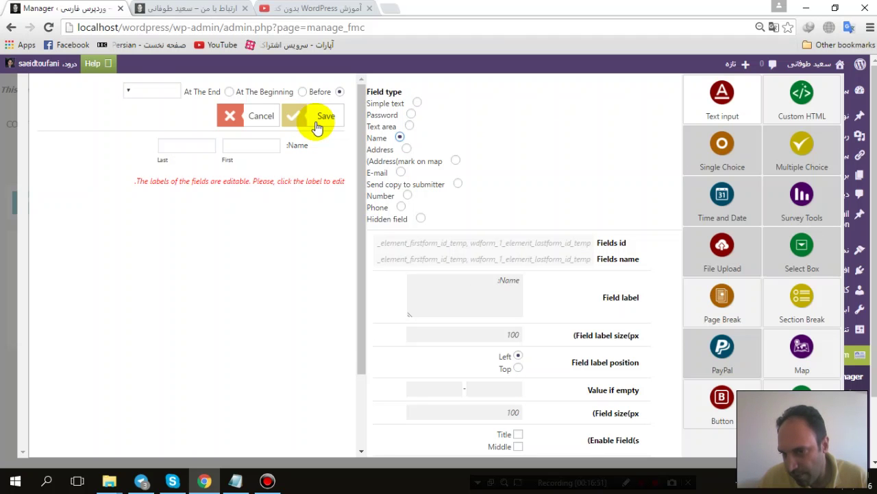
left_click(315, 122)
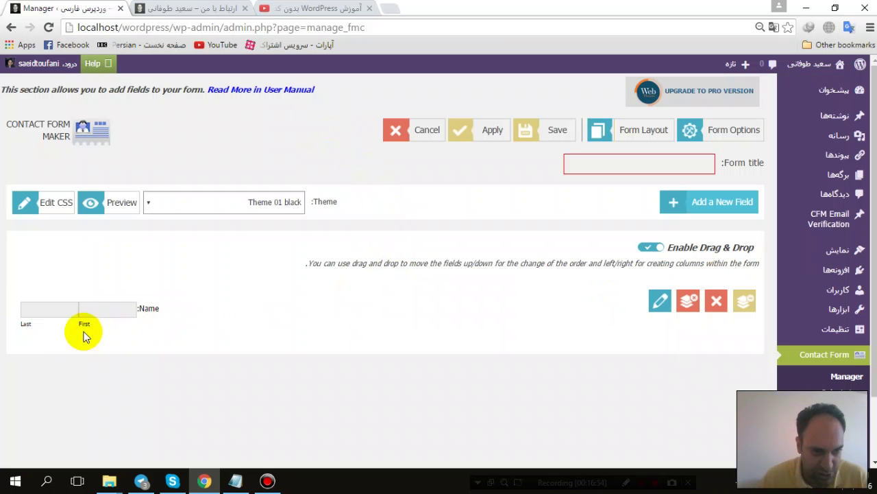
left_click(714, 203)
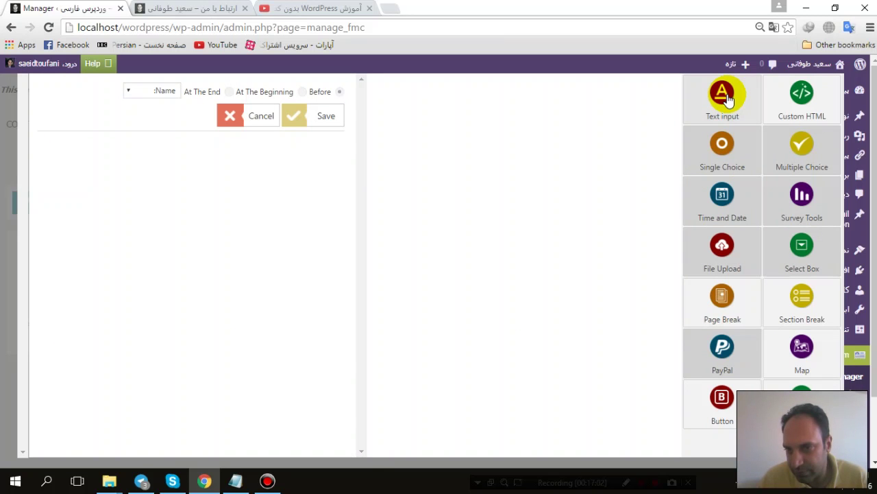
left_click(728, 99)
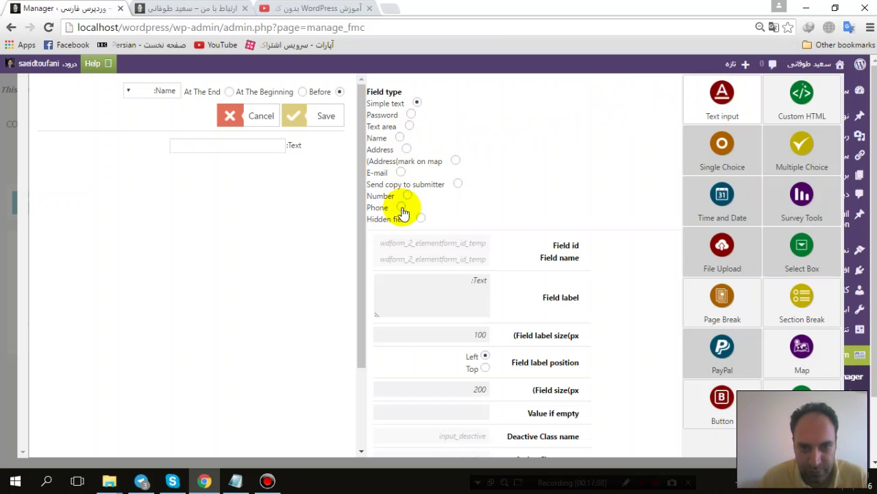
left_click(402, 208)
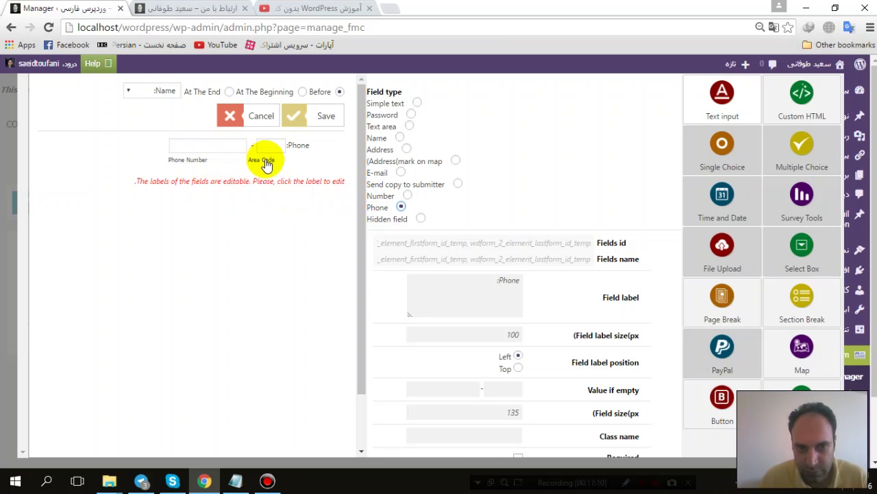
left_click(306, 123)
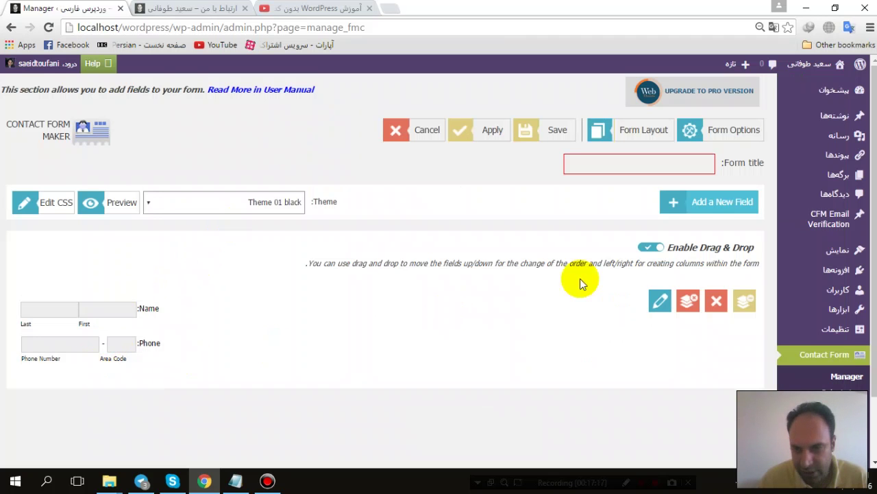
Step: Add a text input of type E-mail below the Phone field
left_click(711, 198)
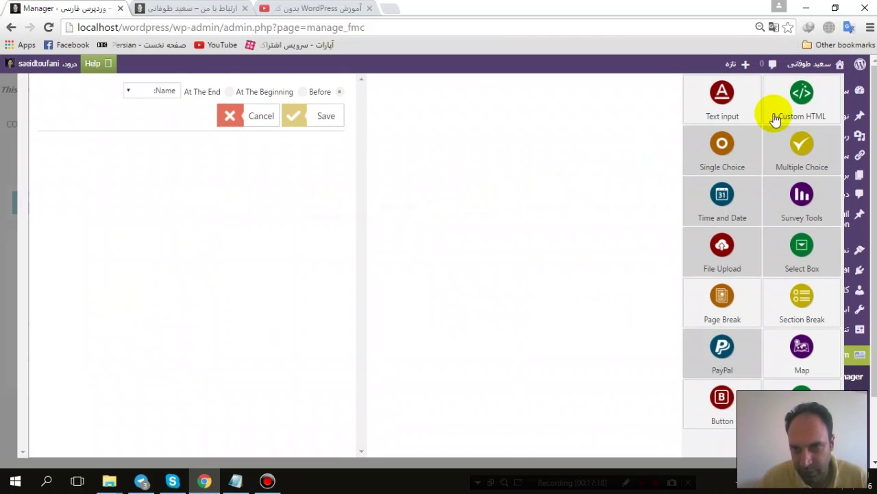
left_click(730, 103)
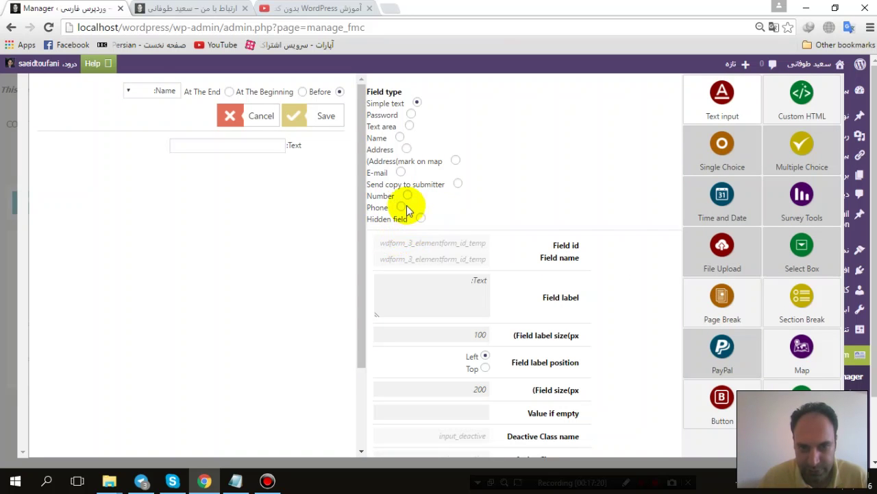
left_click(407, 148)
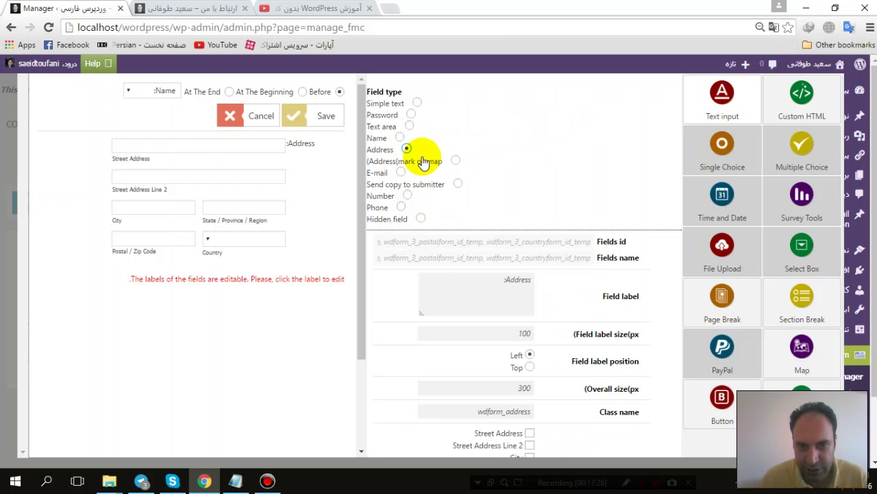
left_click(401, 172)
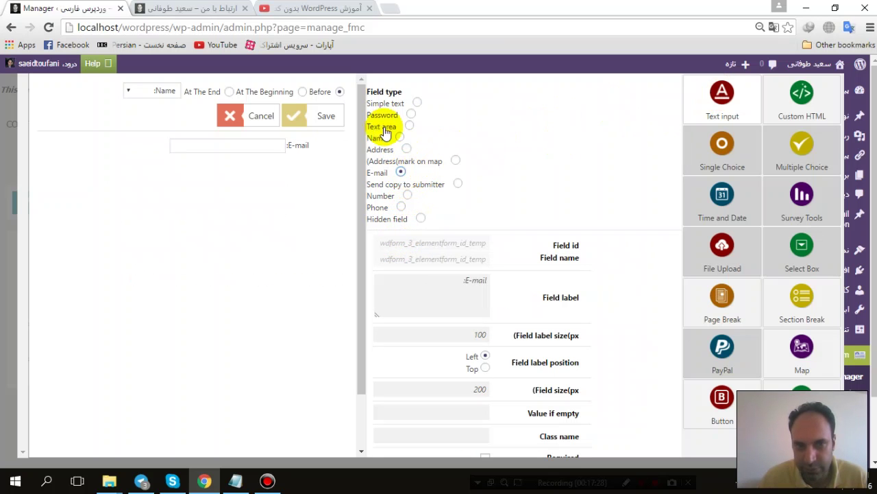
left_click(309, 116)
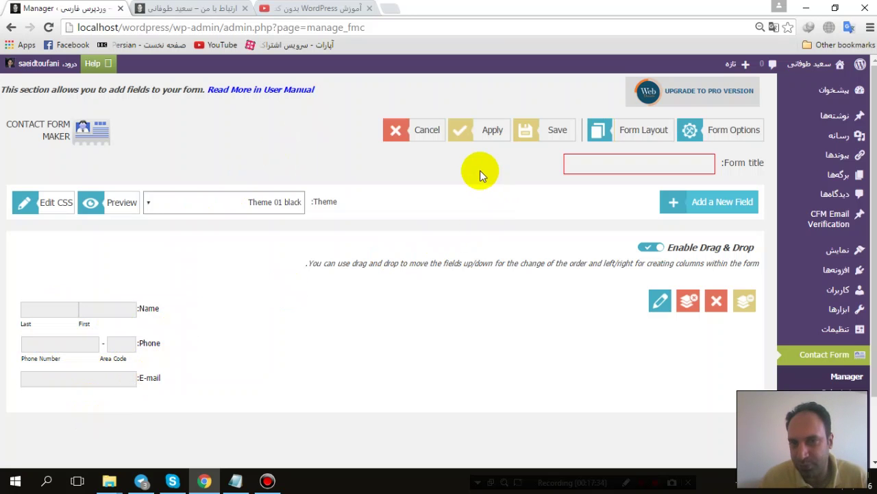
Step: Add a multi-line Text area field below the E-mail field
left_click(713, 201)
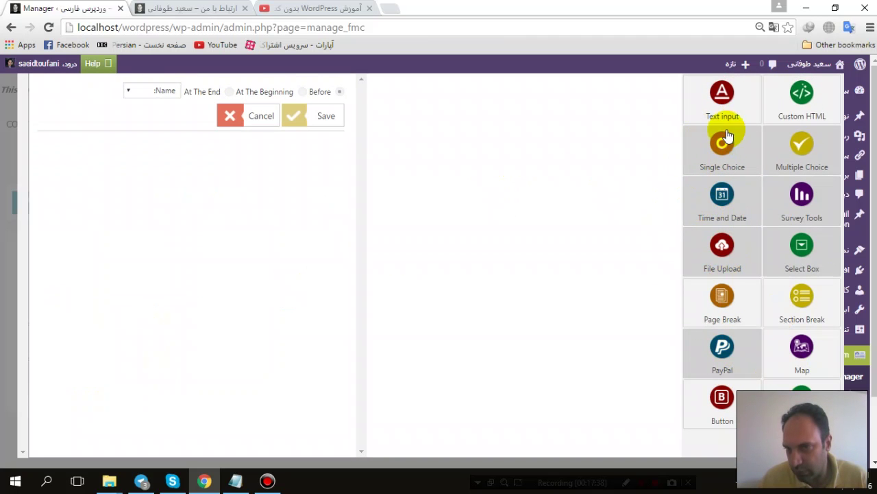
left_click(720, 102)
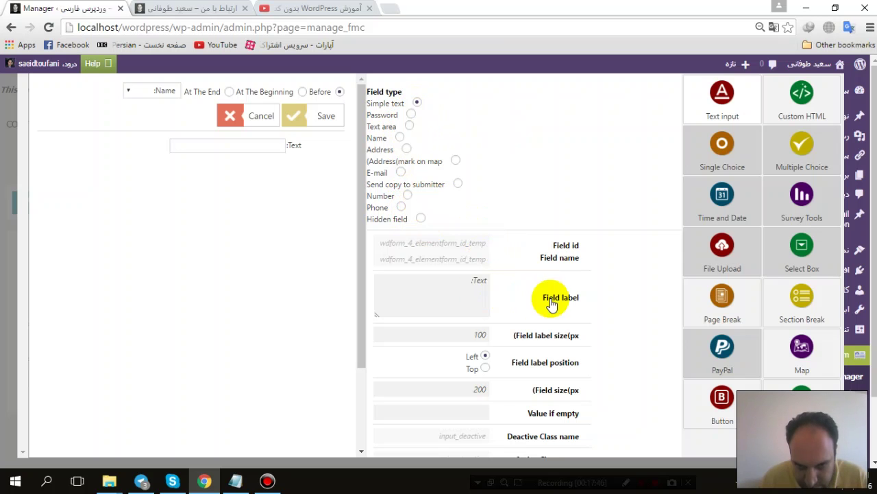
scroll(514, 255, "down", 2)
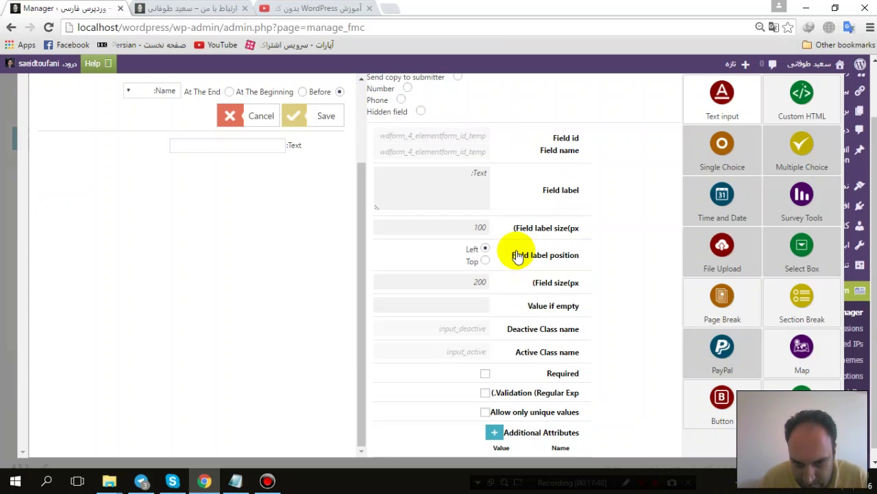
scroll(517, 254, "up", 2)
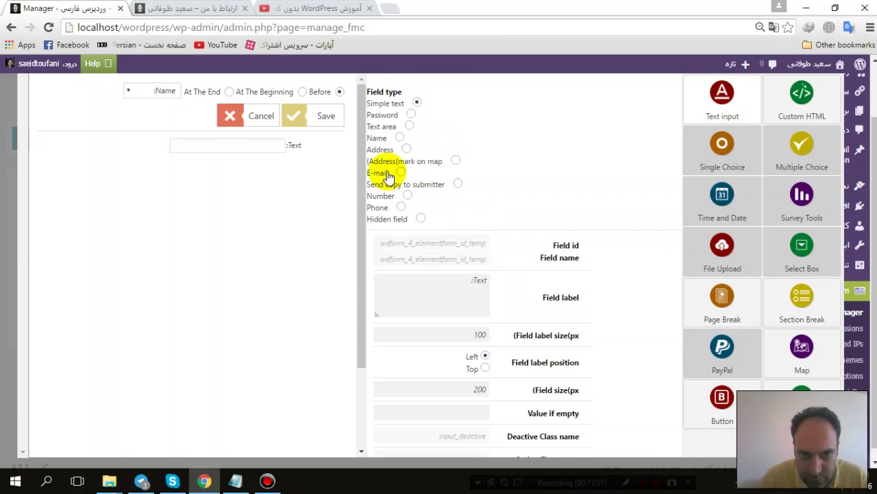
left_click(409, 125)
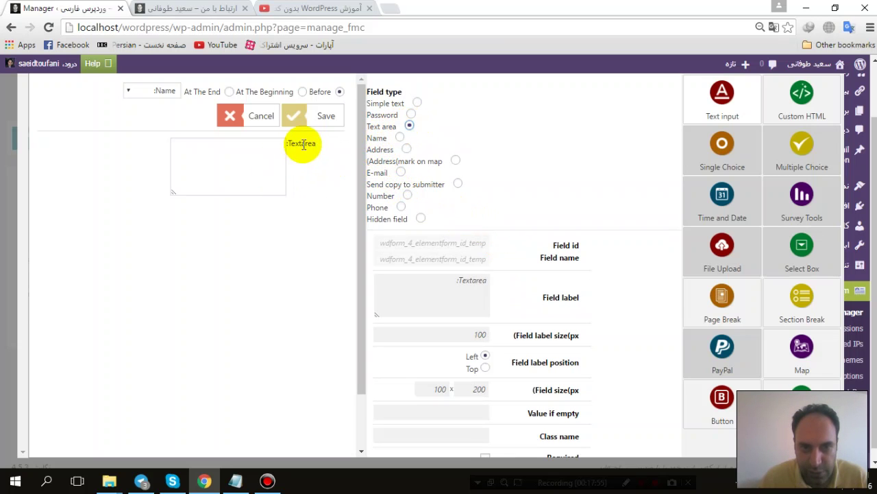
left_click(307, 119)
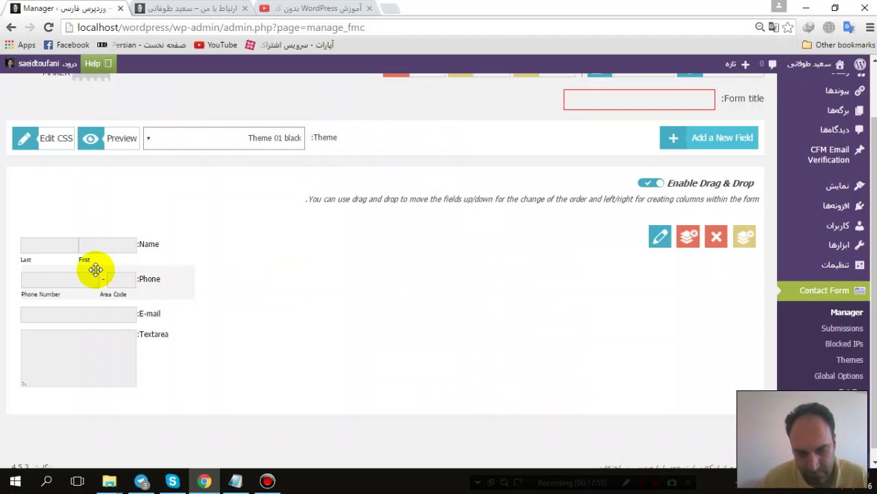
Step: Add the Submit and Reset button pair beneath the Textarea field
left_click(679, 139)
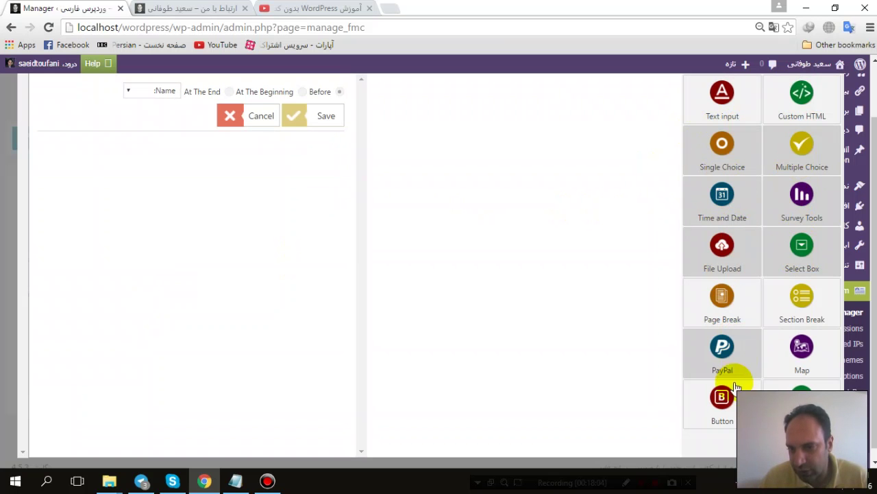
left_click(722, 398)
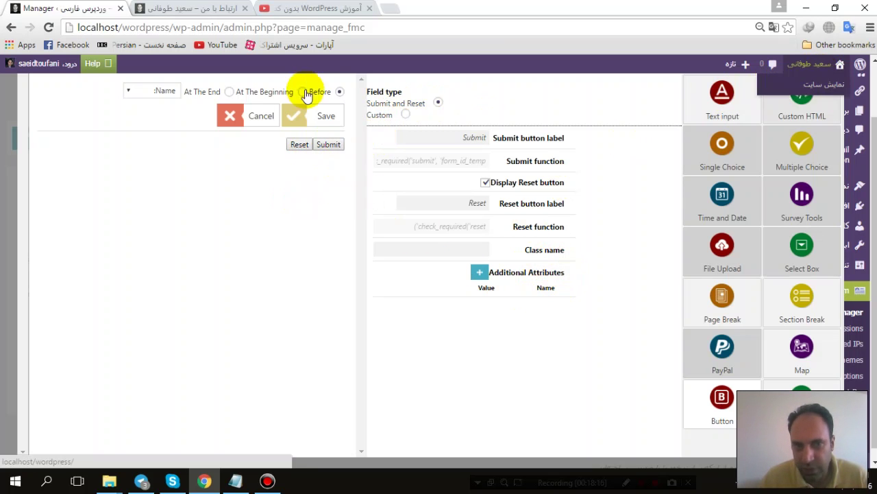
left_click(299, 114)
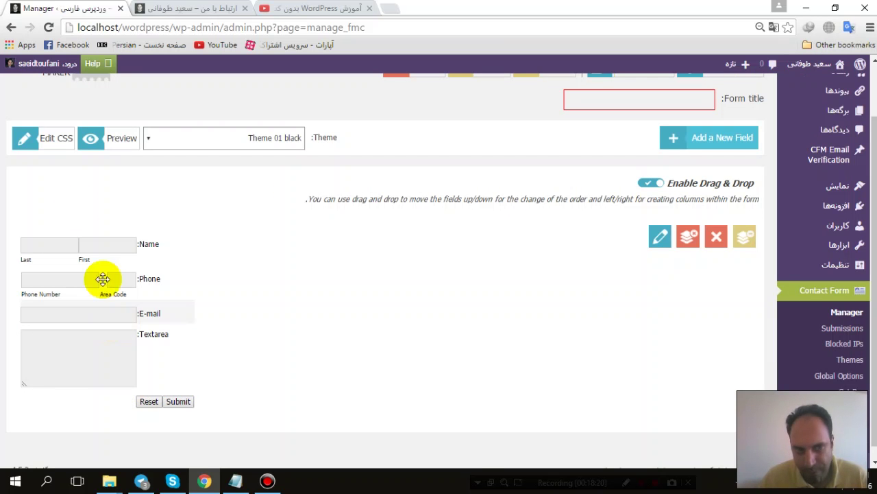
left_click(102, 138)
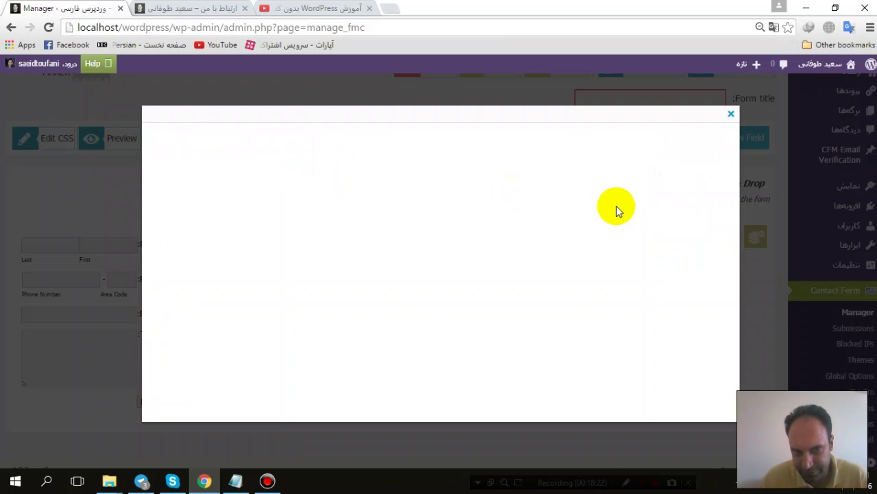
left_click(729, 114)
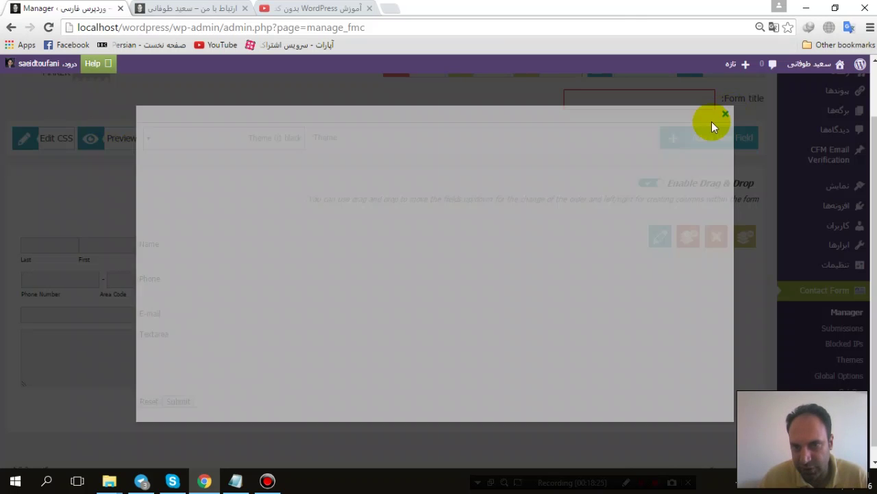
scroll(558, 212, "up", 1)
left_click(537, 136)
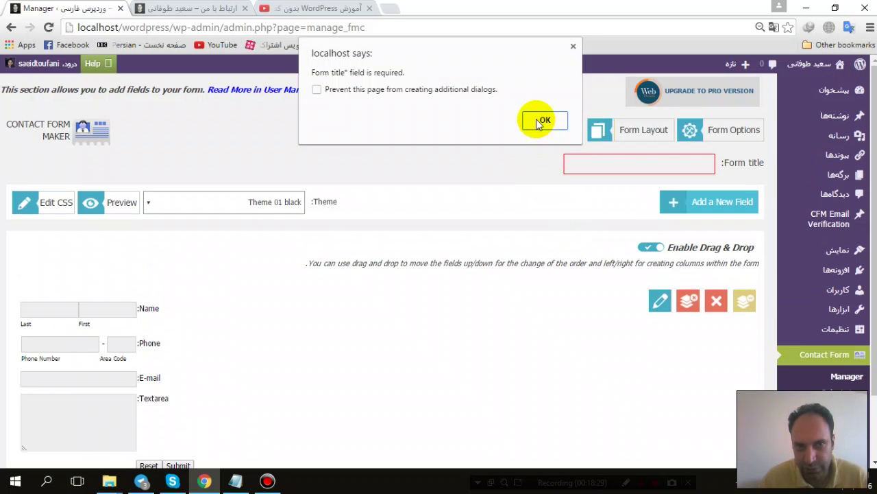
left_click(541, 121)
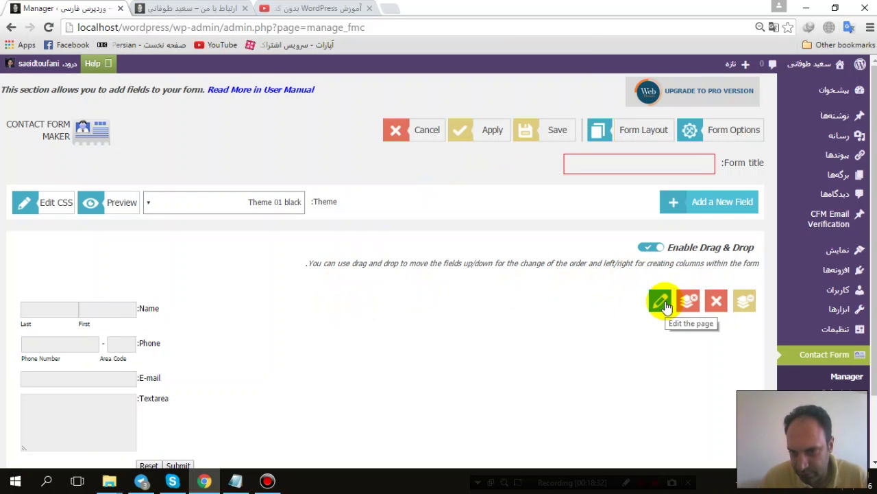
scroll(661, 302, "down", 2)
left_click(658, 224)
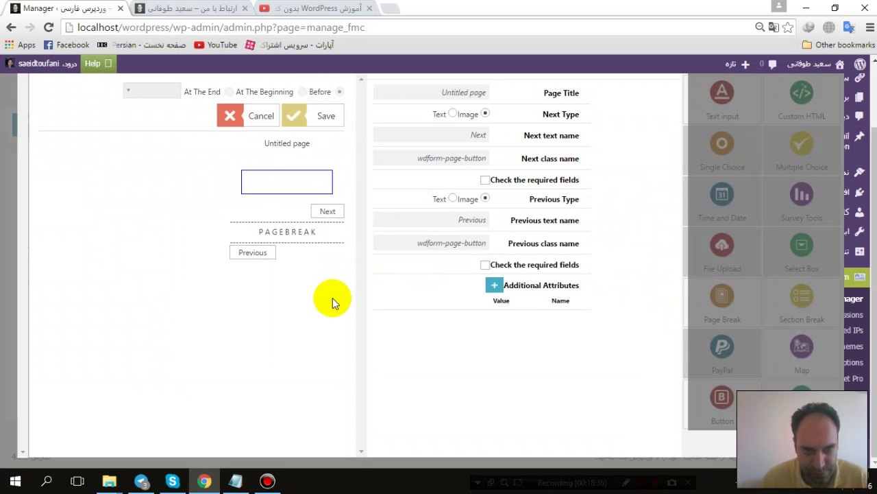
triple_click(293, 147)
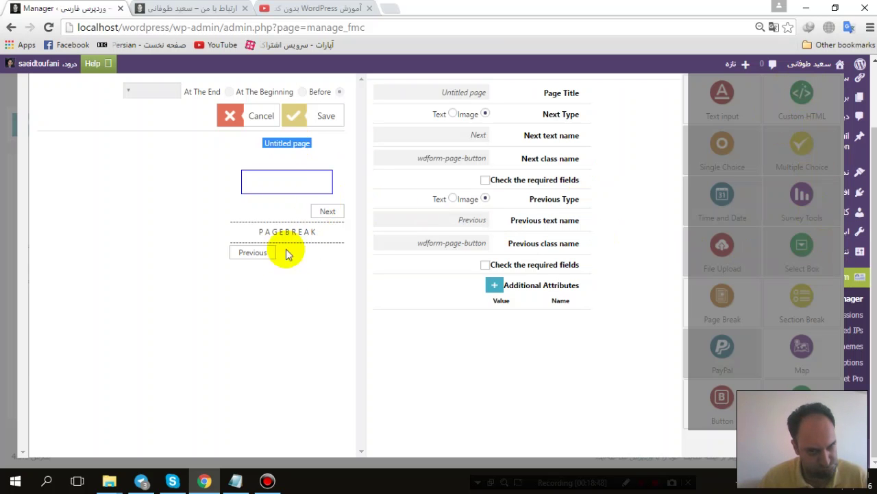
left_click(252, 116)
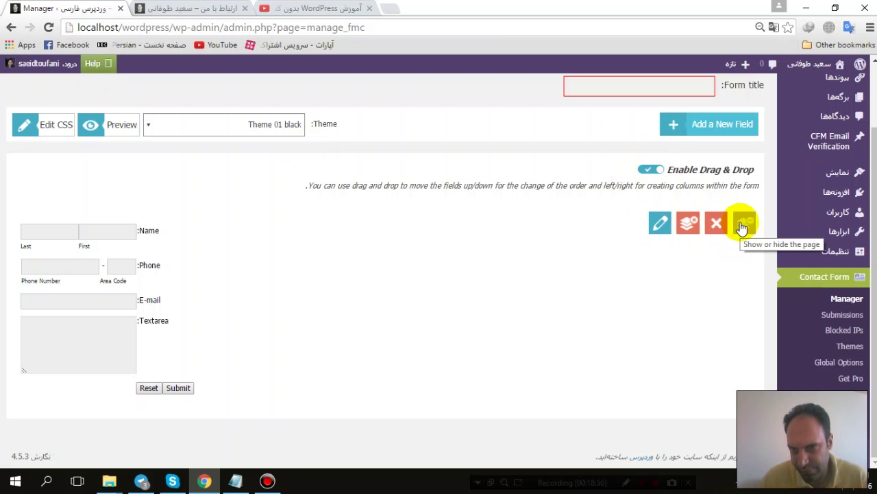
Step: Try dragging the Name field to a new position in the form
left_click_drag(146, 231, 115, 268)
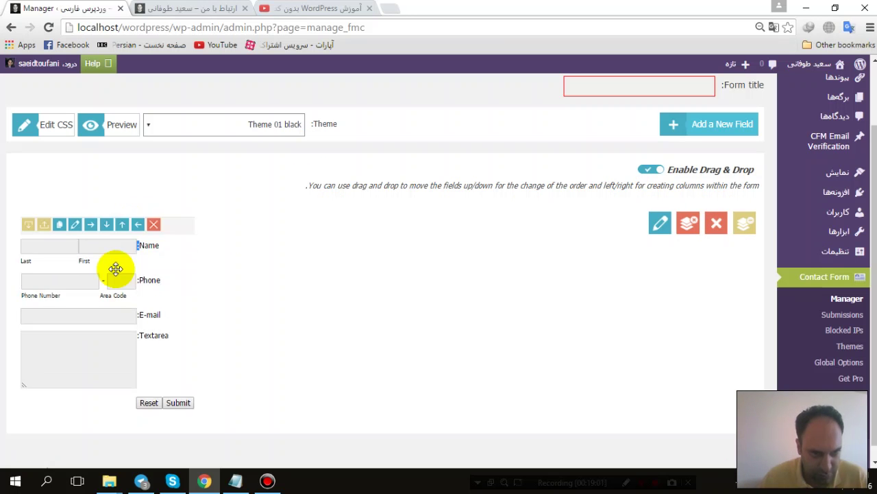
left_click(239, 284)
left_click_drag(117, 280, 93, 267)
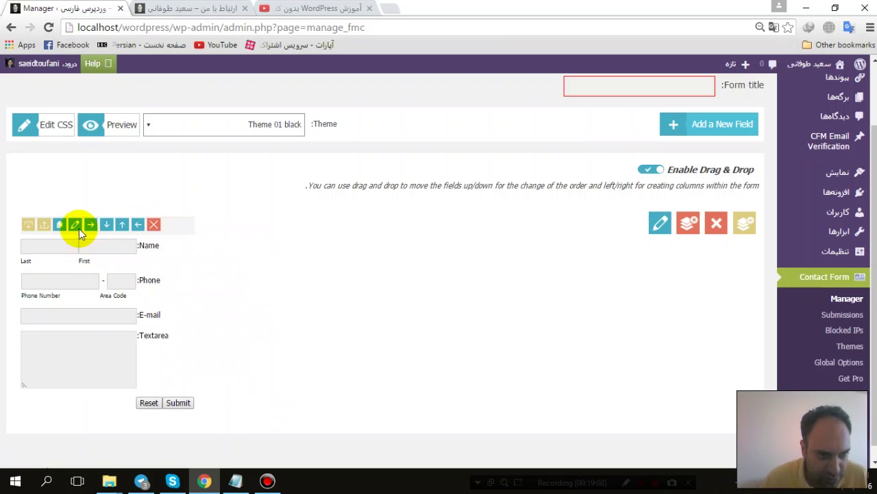
Step: Relabel the Name field نام: with sub-labels نام and نام خانوادگی, and save
left_click(75, 225)
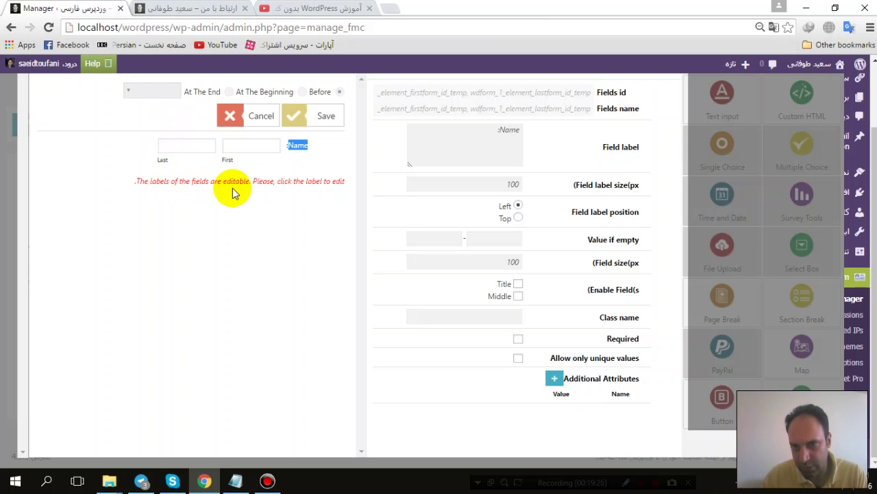
double_click(509, 128)
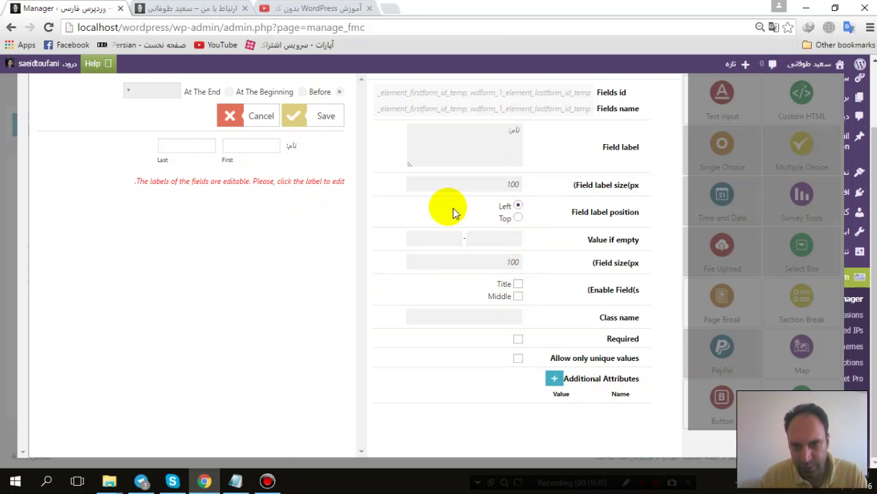
left_click(226, 157)
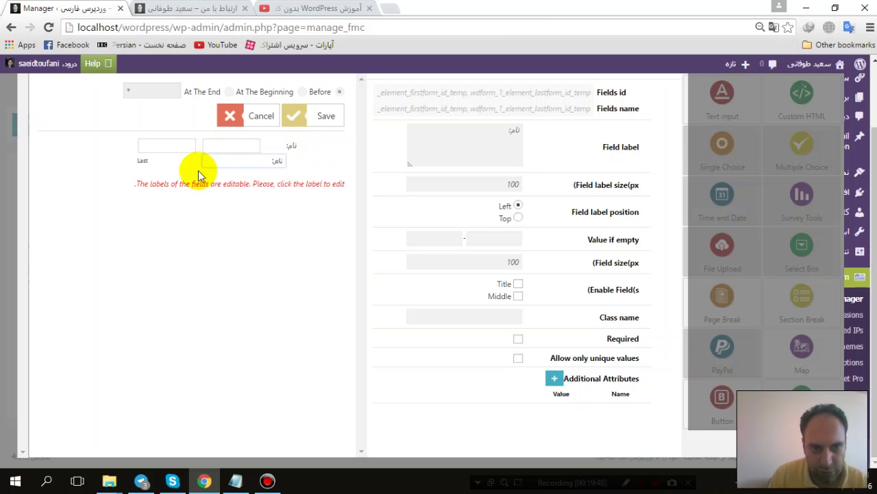
left_click(146, 166)
left_click(163, 163)
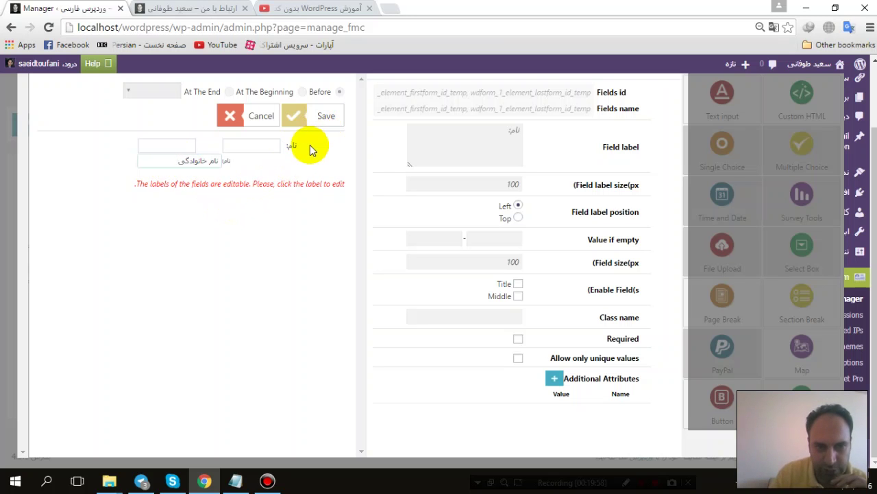
left_click(319, 116)
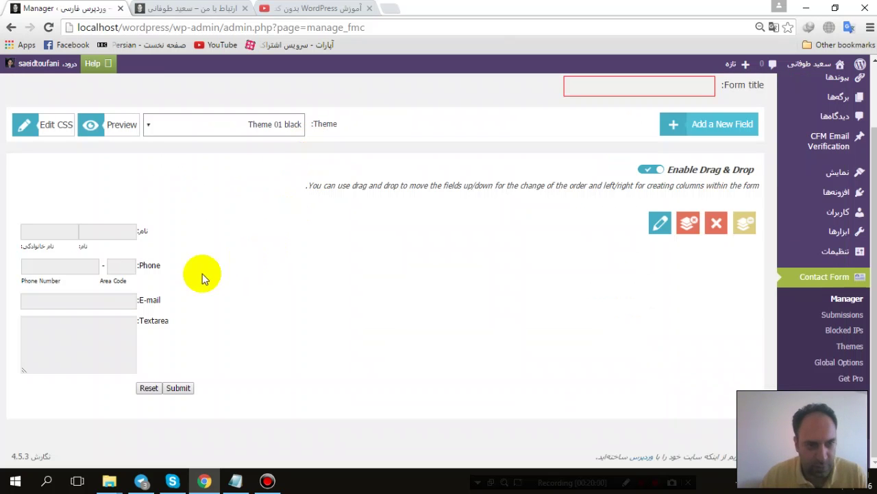
Step: Open the Phone field's settings and change its label to تلفن همراه:
left_click_drag(114, 249, 81, 255)
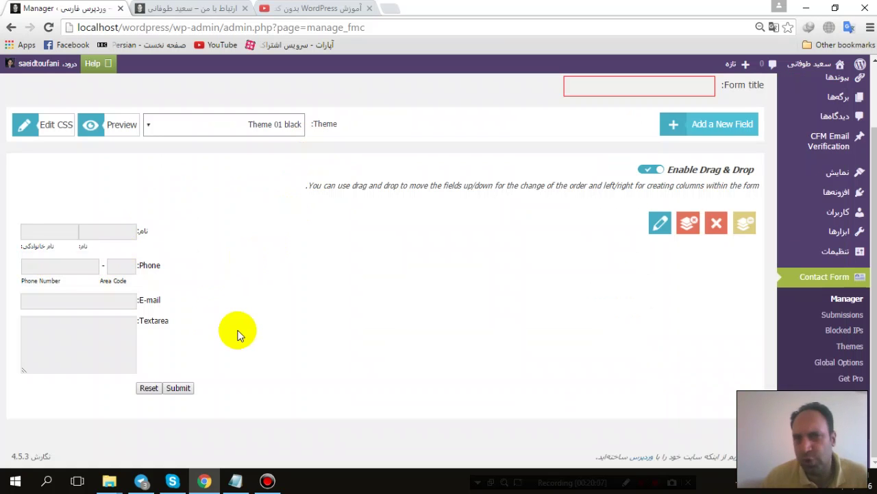
left_click(144, 267)
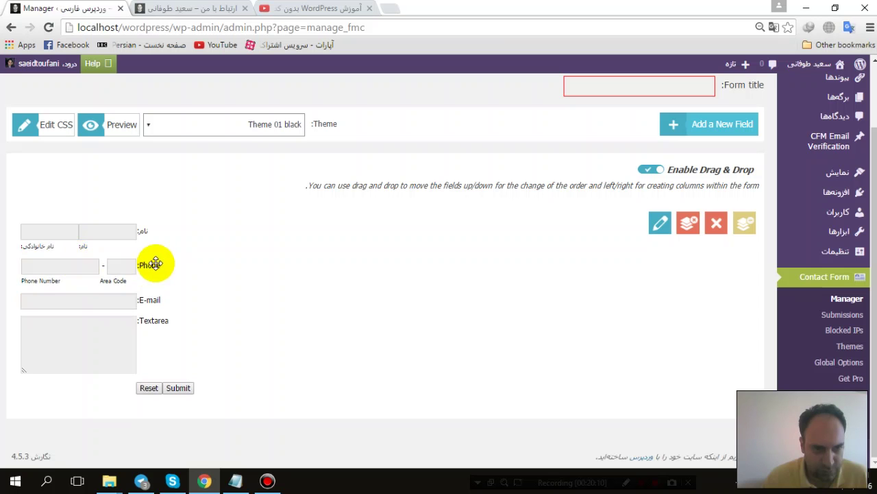
left_click(96, 266)
left_click(76, 260)
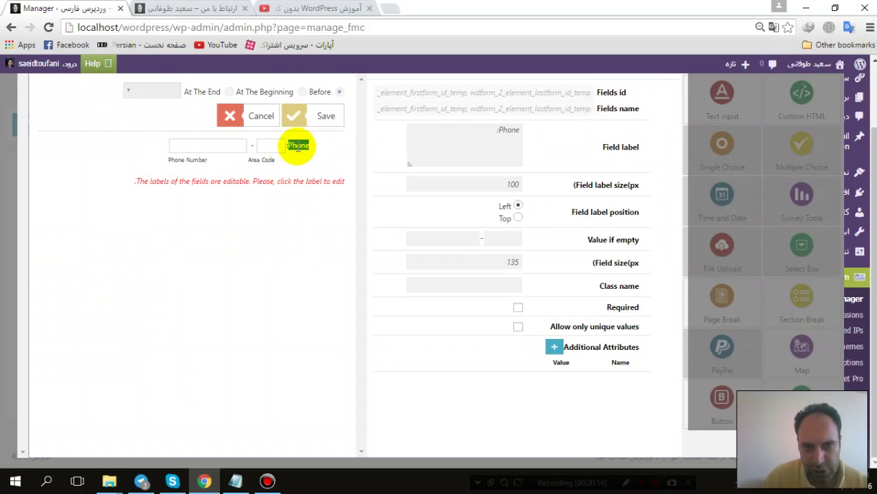
left_click(514, 130)
type("تلفن همراه:")
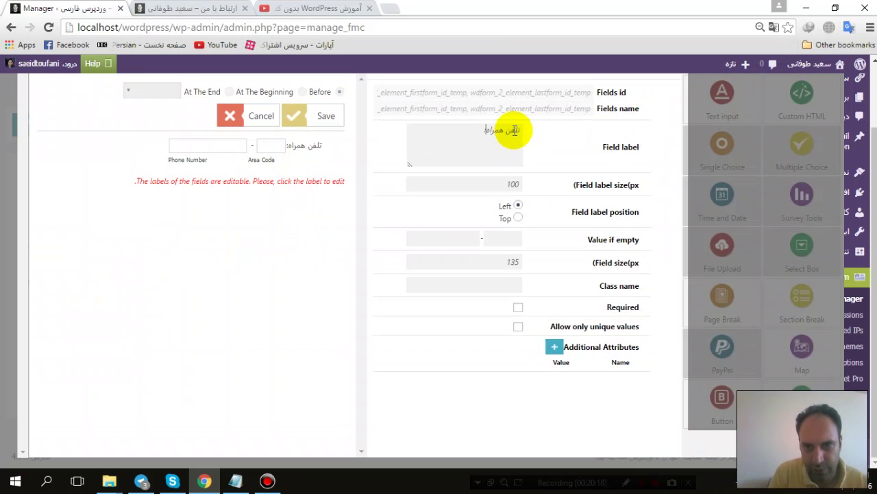
Step: Rename the sub-labels to کد منطقه and شماره تلفن and save the field
left_click(259, 161)
triple_click(260, 164)
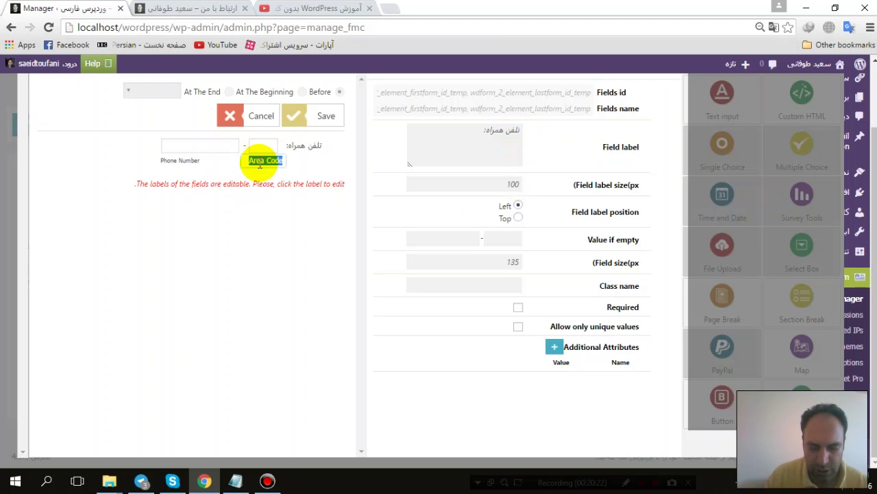
type("کد منطقه")
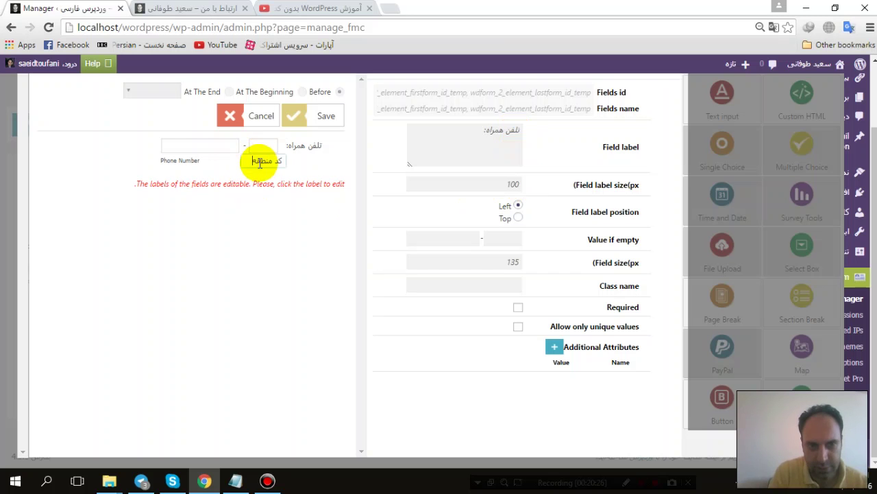
left_click(179, 161)
key("ctrl+shift+Left")
type("شم")
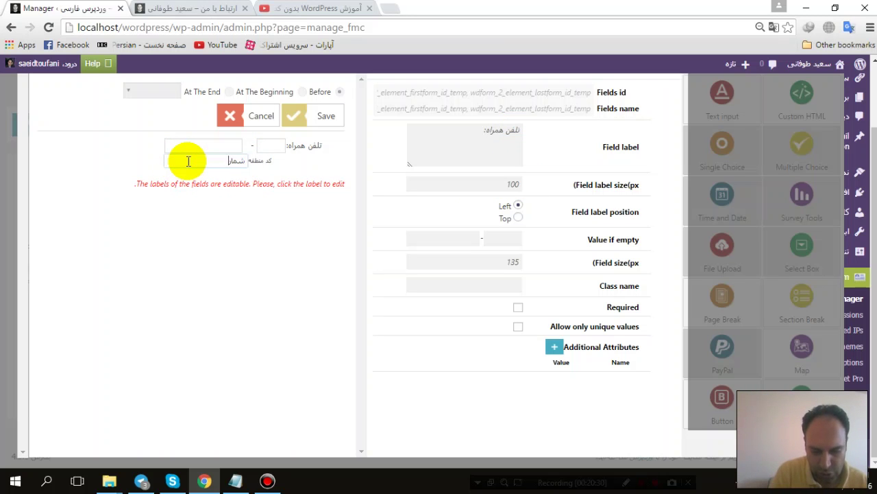
type("اره تلف")
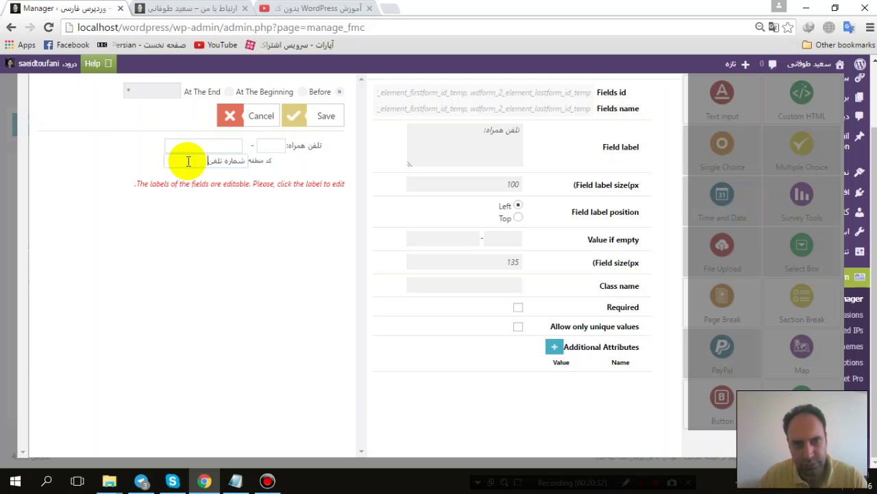
type("ن")
left_click(324, 116)
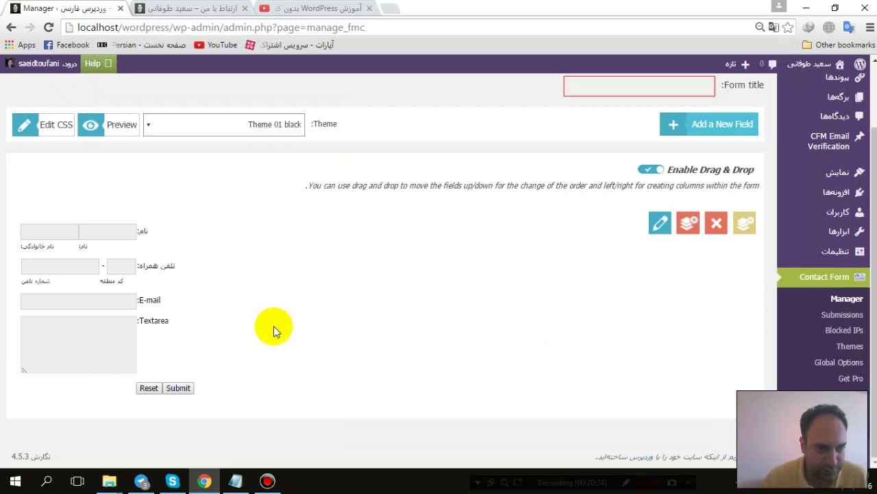
Step: Edit the name sub-labels to read نام خانوادگی and نام
left_click_drag(117, 253, 37, 263)
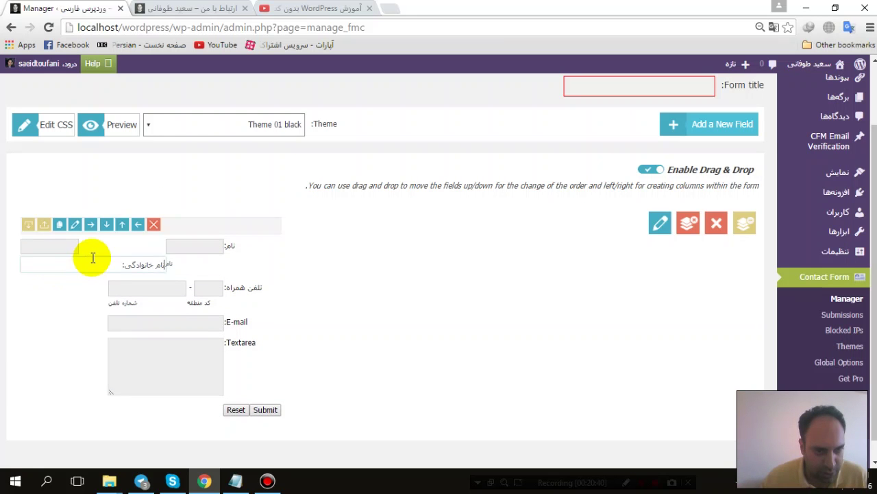
left_click(94, 263)
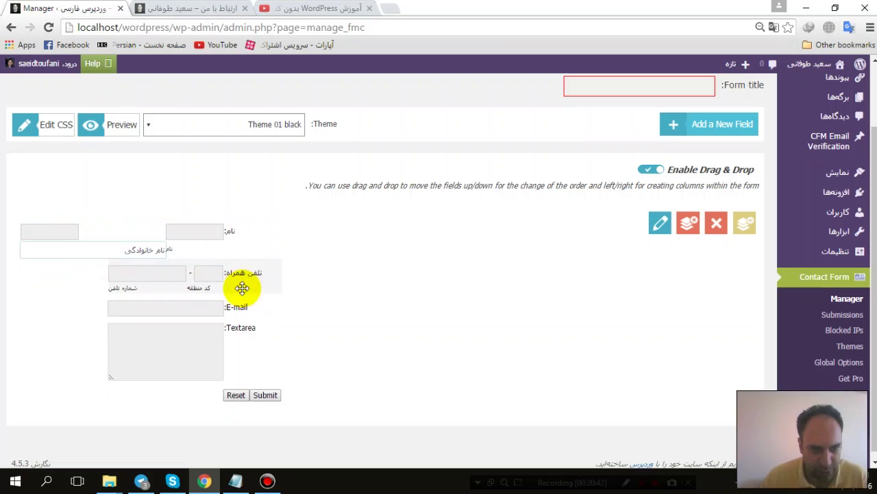
left_click(286, 257)
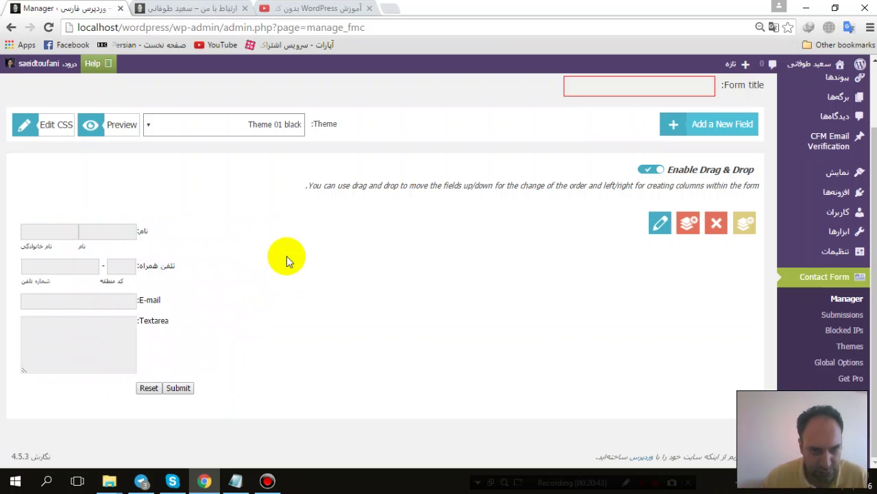
Step: Relabel the Textarea message field as پیام: and save it
left_click(147, 301)
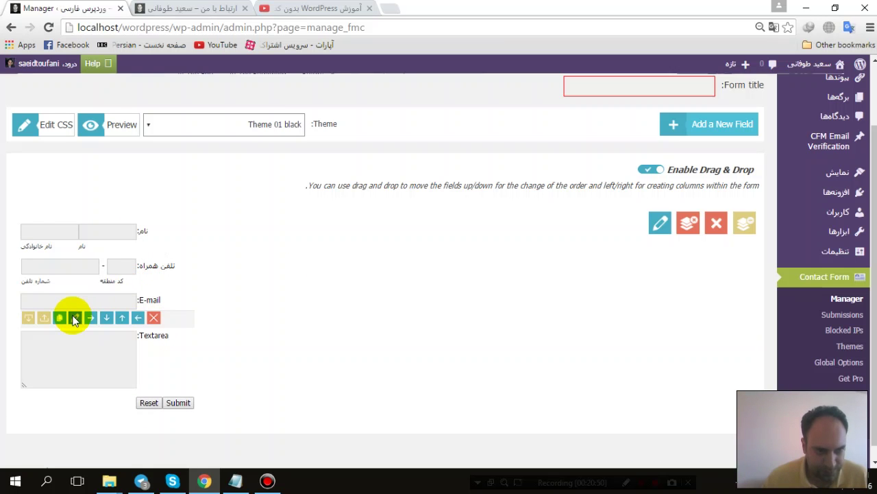
left_click(75, 317)
double_click(304, 143)
double_click(470, 131)
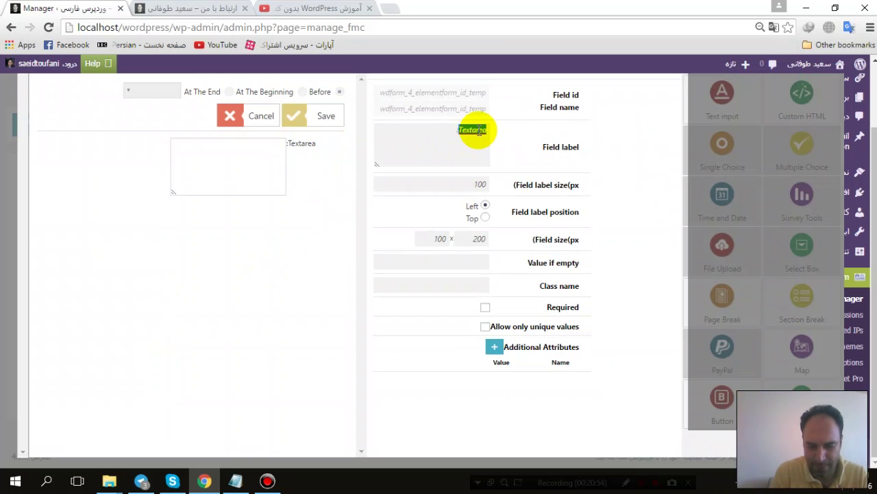
type("ب")
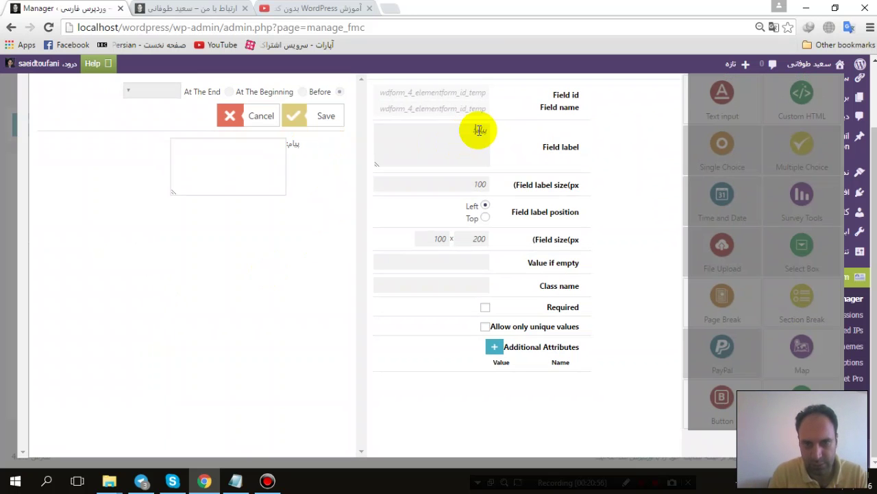
left_click(319, 116)
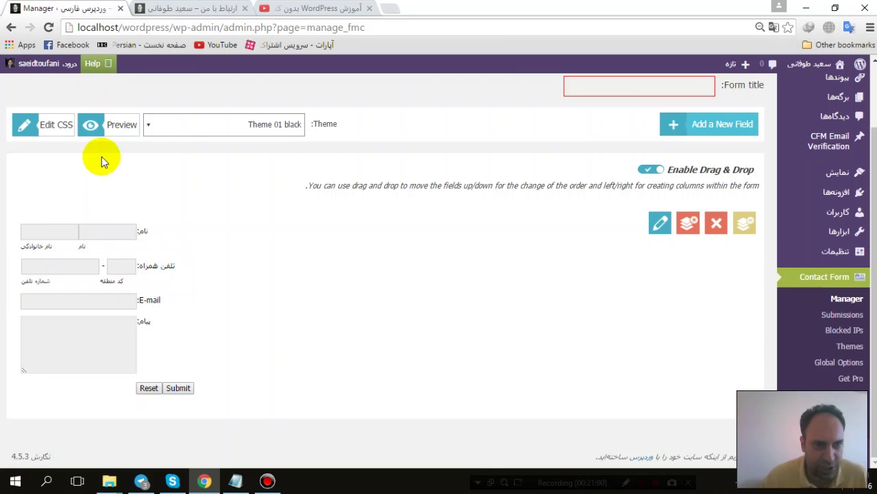
Step: Switch the form theme to Theme 01 blue, previewing the form before and after
left_click(108, 123)
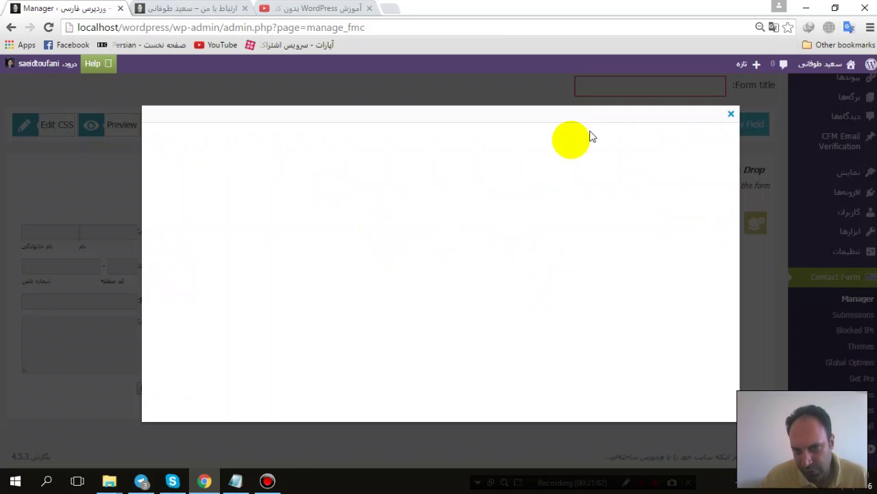
left_click(731, 114)
left_click(214, 134)
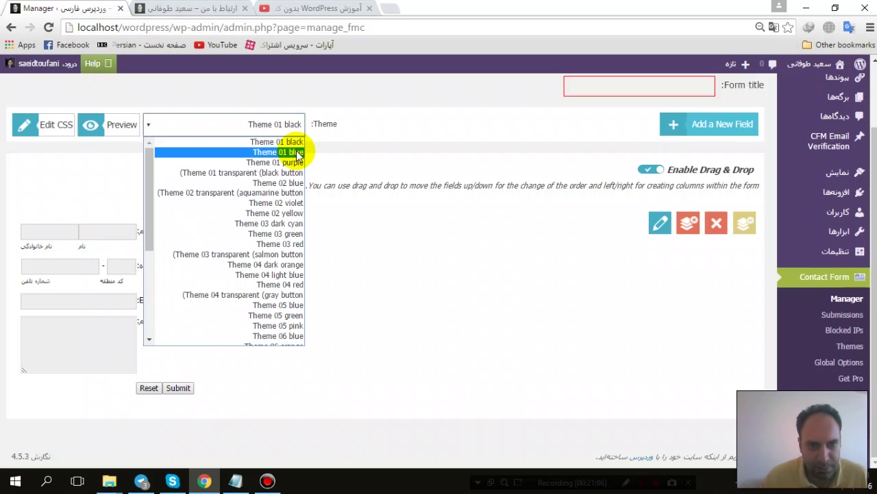
key("Escape")
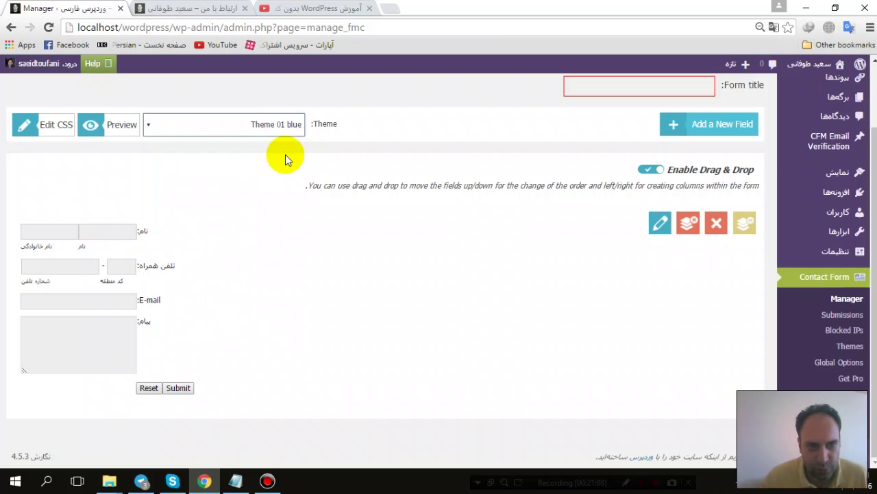
left_click(113, 126)
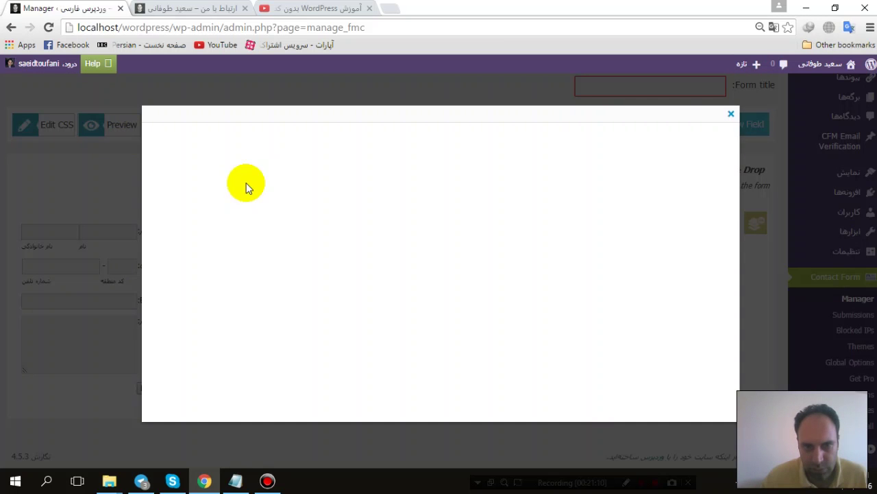
left_click(730, 115)
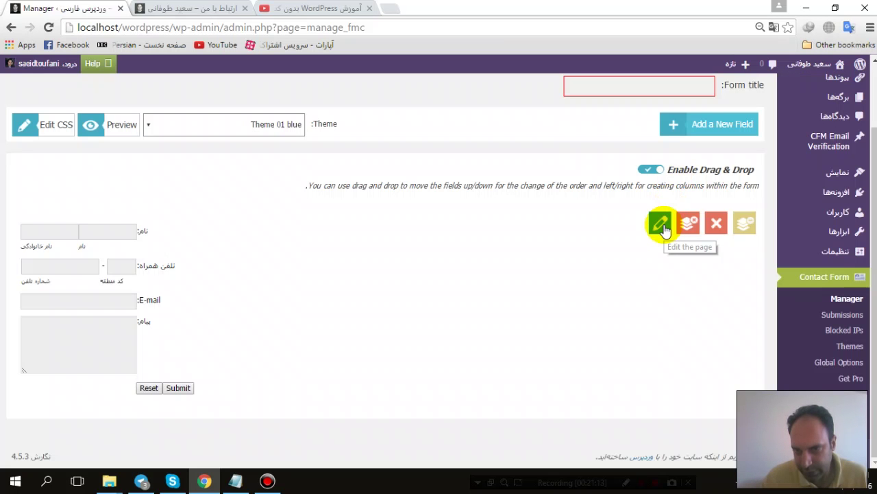
left_click(661, 227)
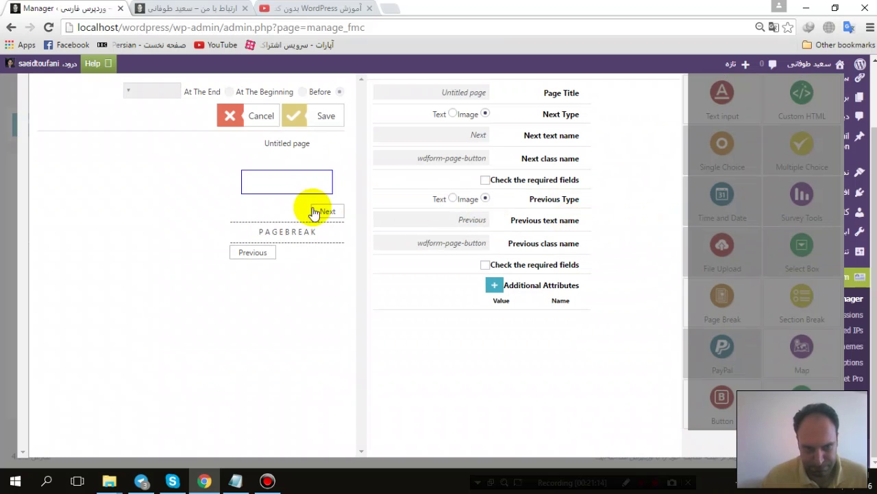
triple_click(291, 141)
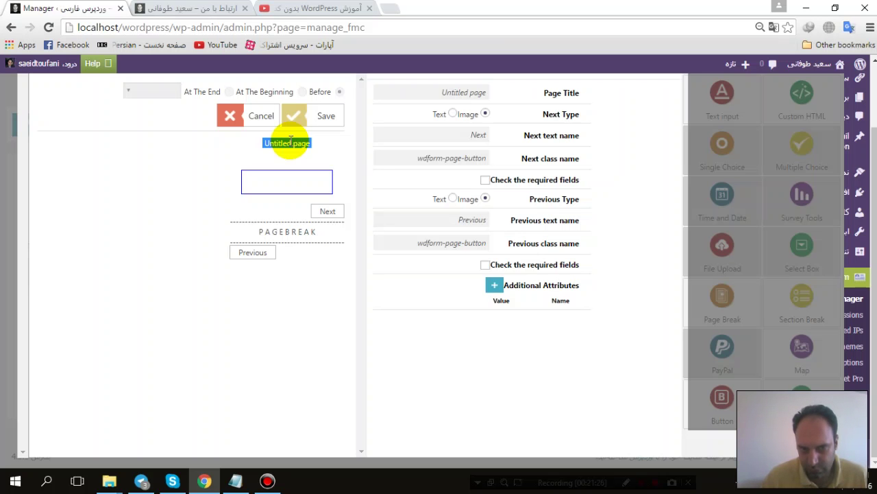
left_click(253, 116)
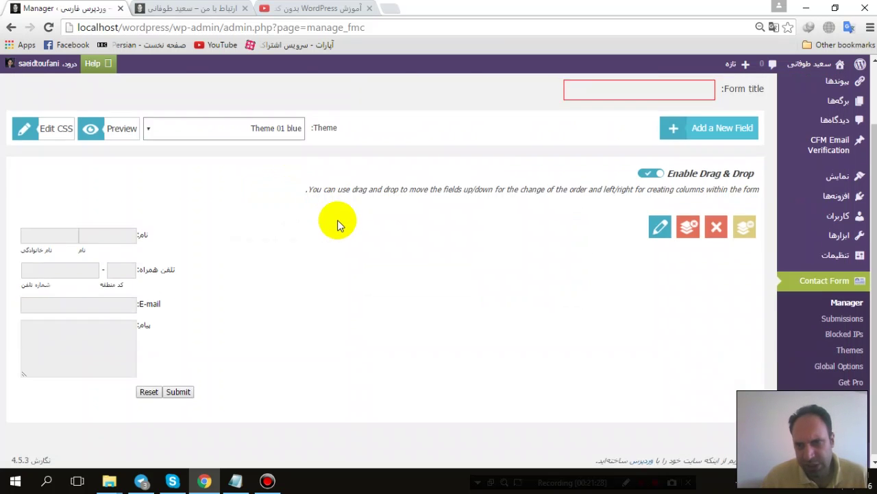
Step: Attempt Form Layout twice, dismissing the 'Form title field is required' warning each time
scroll(337, 225, "up", 2)
left_click(643, 129)
left_click(532, 124)
left_click(537, 134)
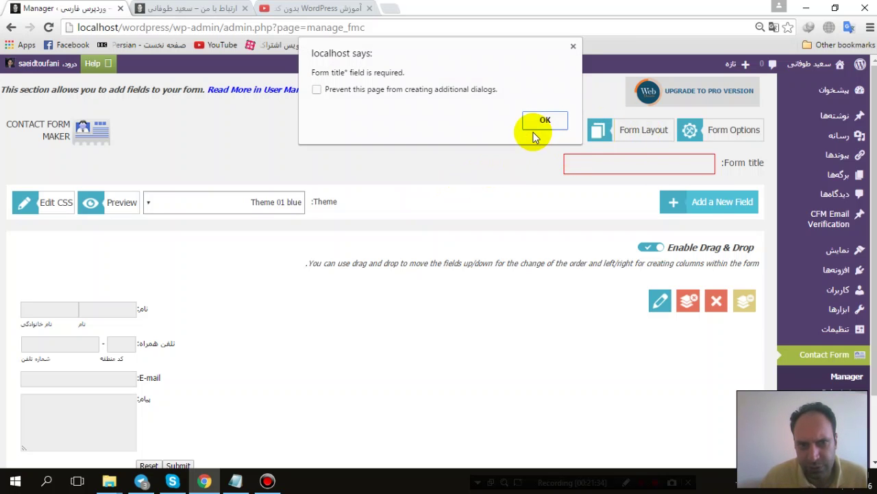
left_click(534, 120)
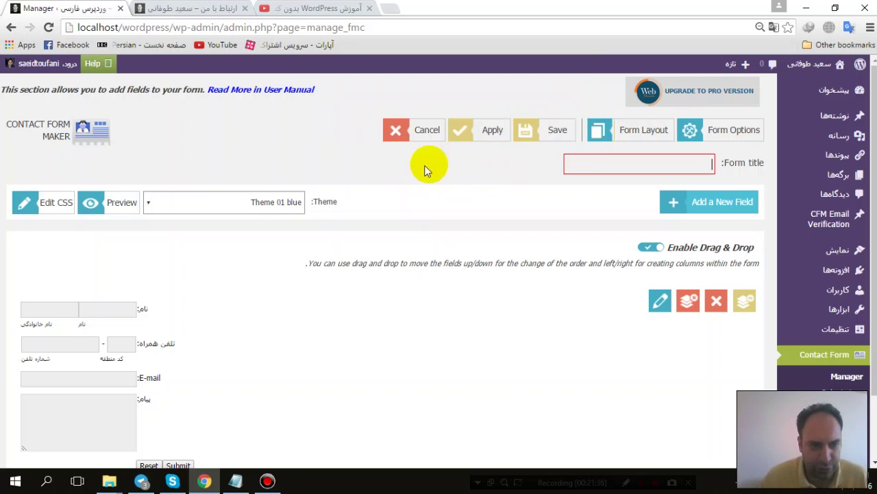
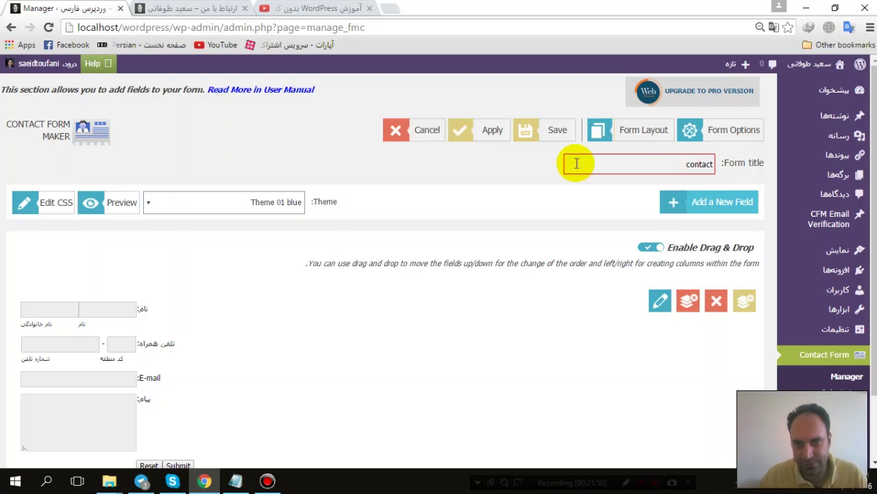
Step: Save the 'contact' form as form 10 and reopen it from the forms list
left_click(537, 130)
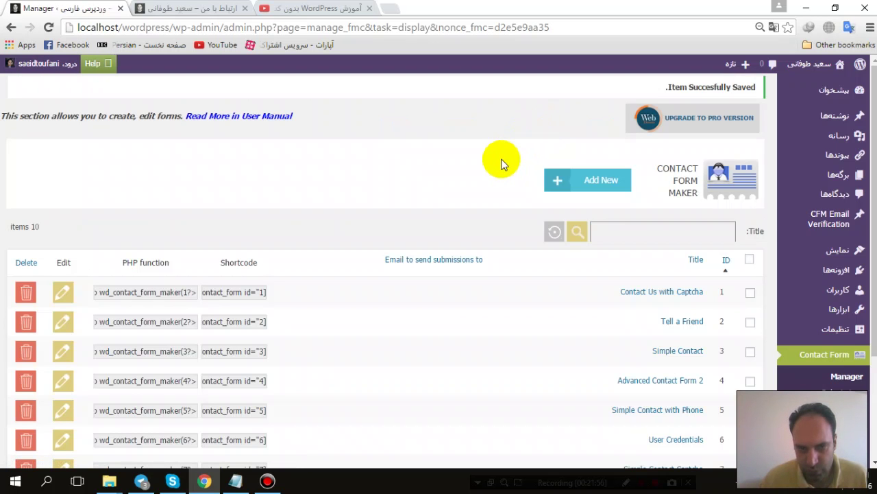
scroll(501, 163, "down", 3)
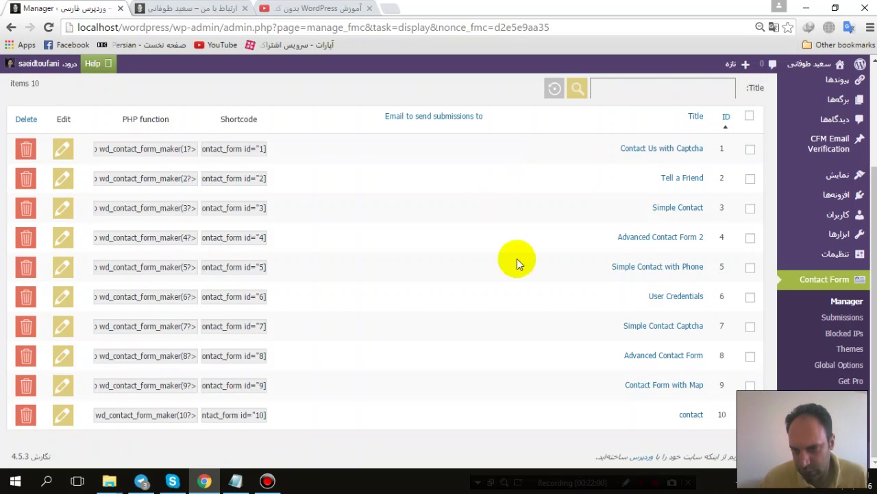
left_click(691, 416)
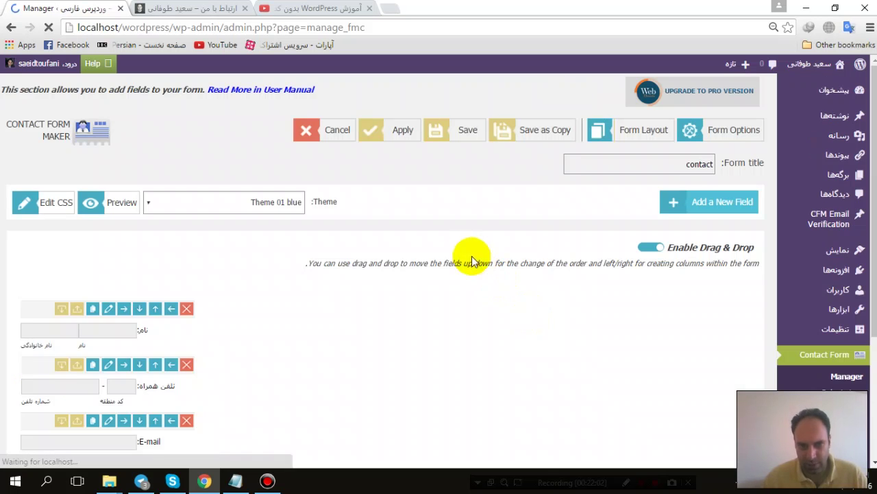
left_click(468, 134)
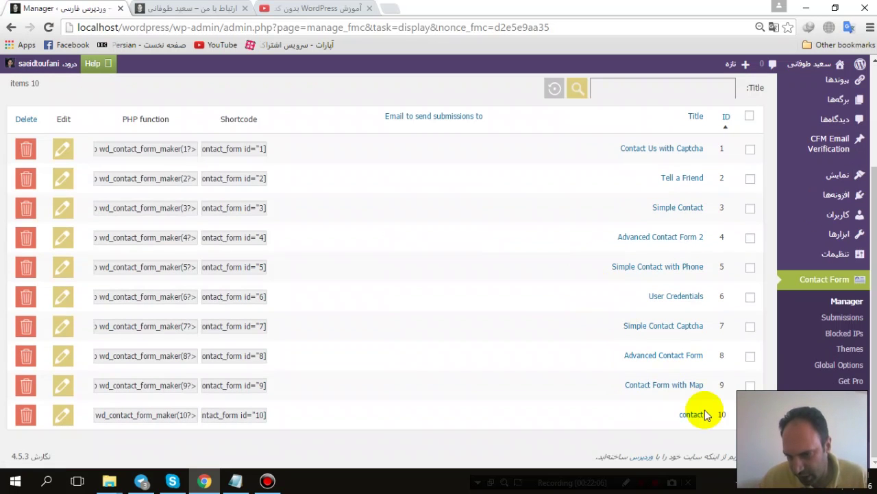
scroll(554, 315, "up", 2)
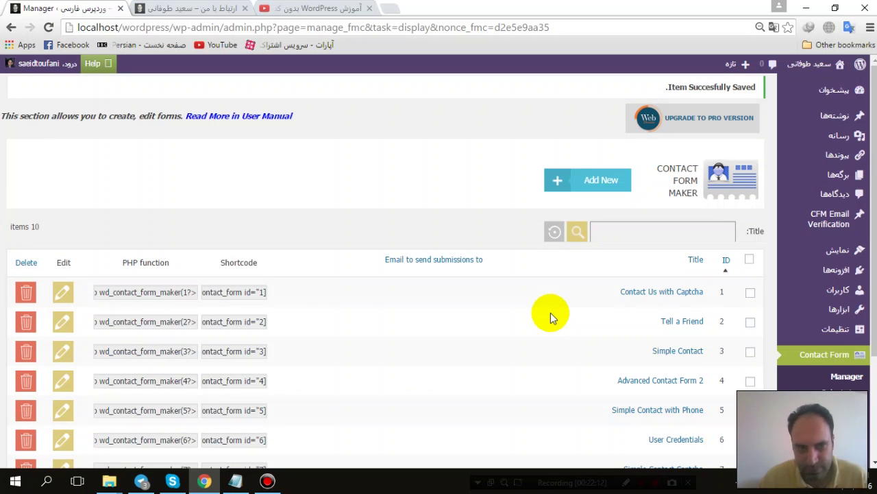
scroll(550, 313, "down", 2)
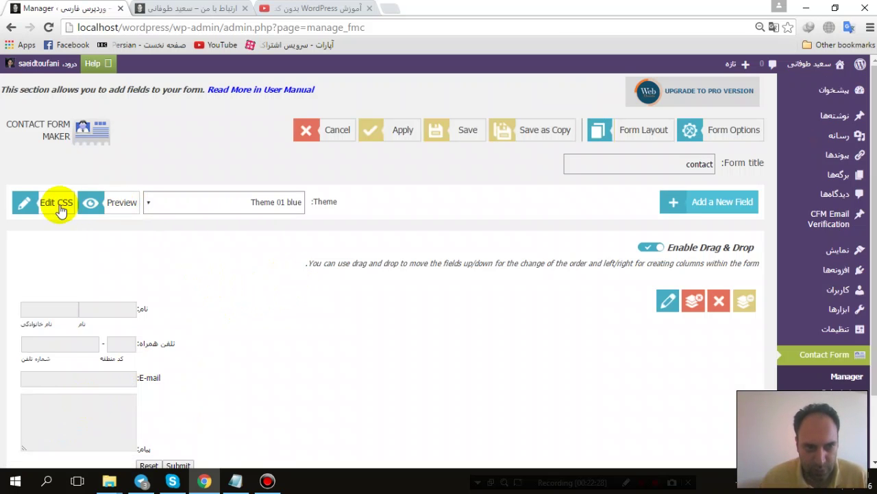
Step: Preview the contact form with its Submit and Reset buttons, then save it
left_click(98, 205)
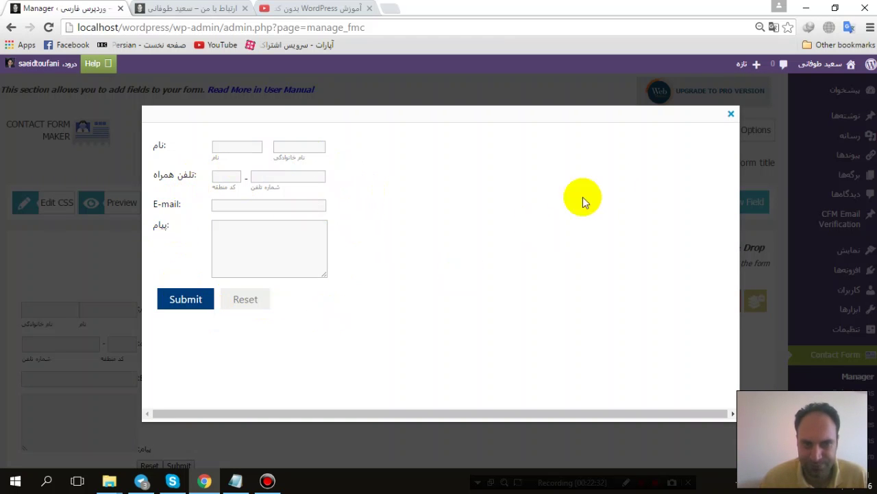
left_click(732, 115)
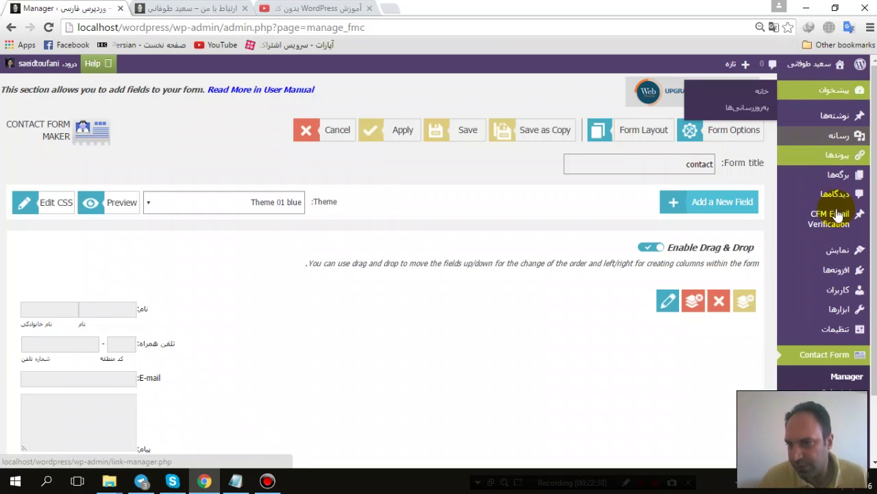
left_click(469, 130)
Step: Open the 'ارتباط با من' page for editing and add an empty line at the top
mouse_move(841, 176)
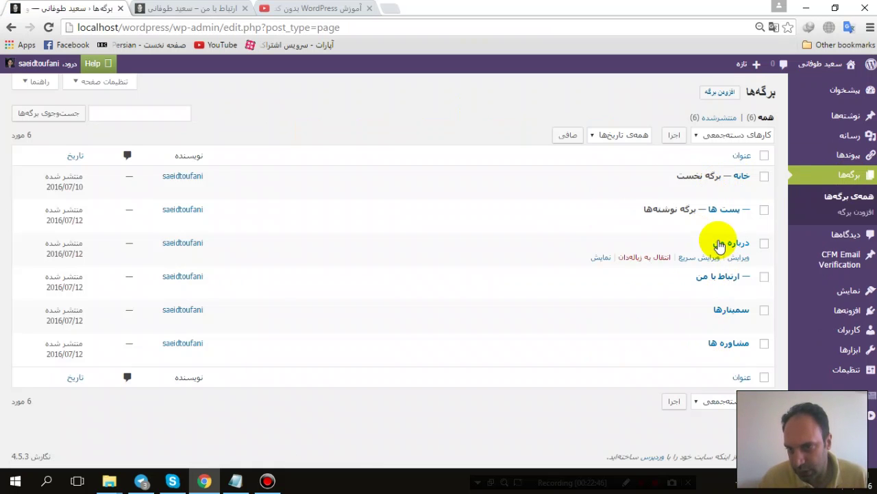
left_click(715, 277)
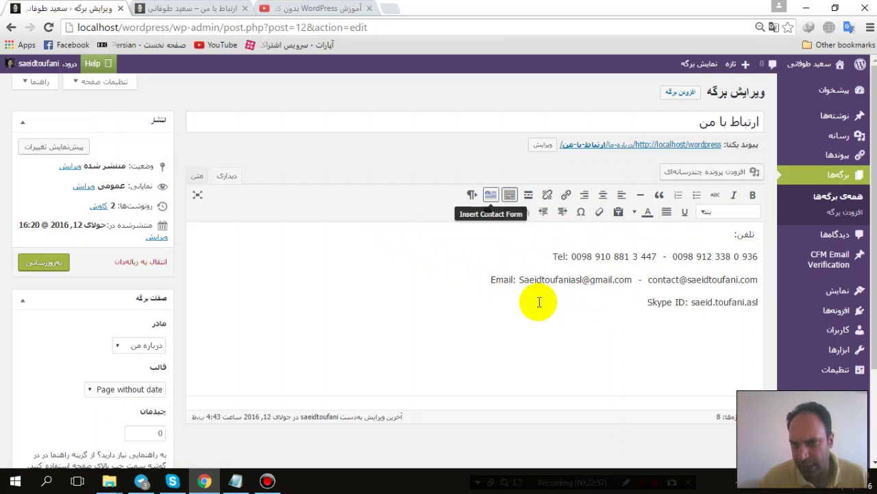
key("Return")
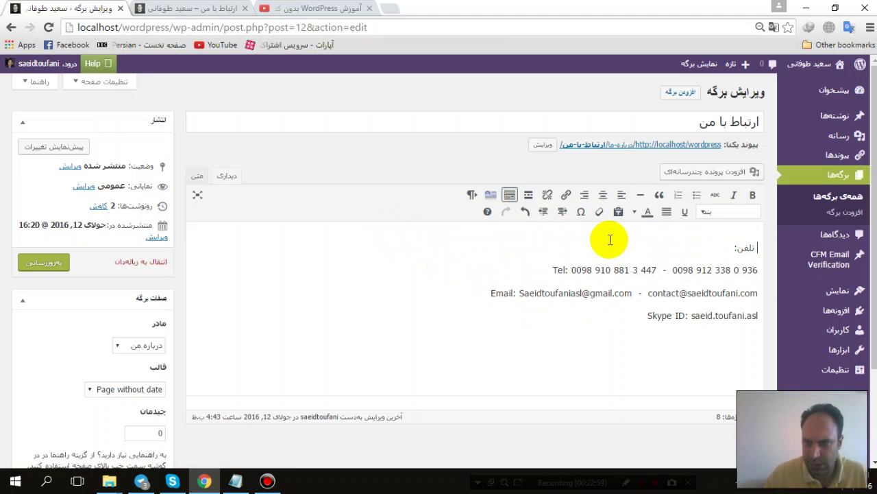
Step: Insert the 'contact' form shortcode [wd_contact_form id="10"] above the phone details and update the page
left_click(491, 196)
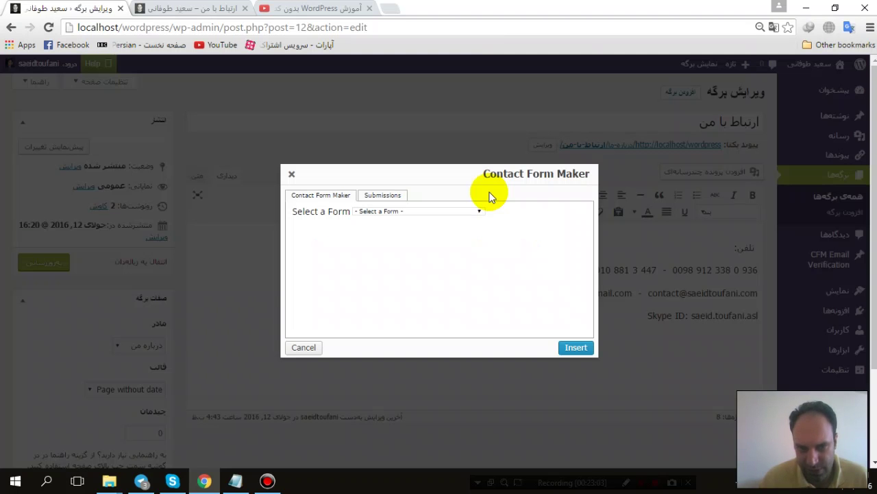
left_click(397, 212)
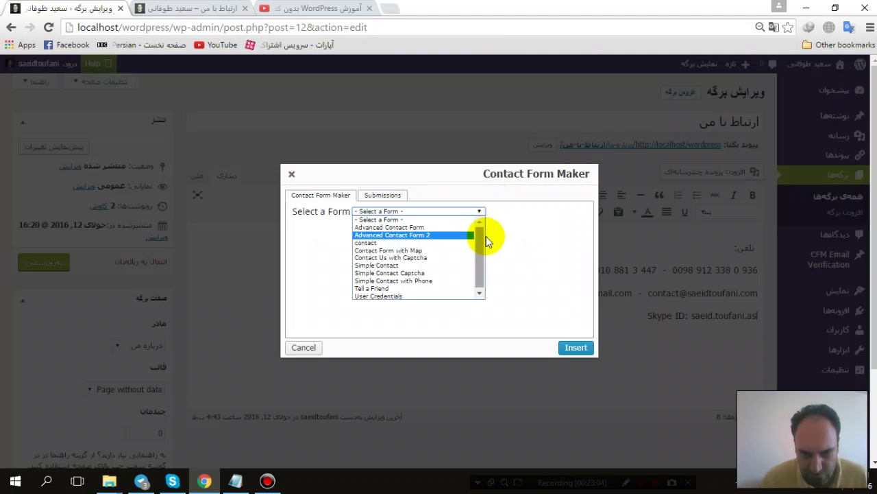
left_click(376, 244)
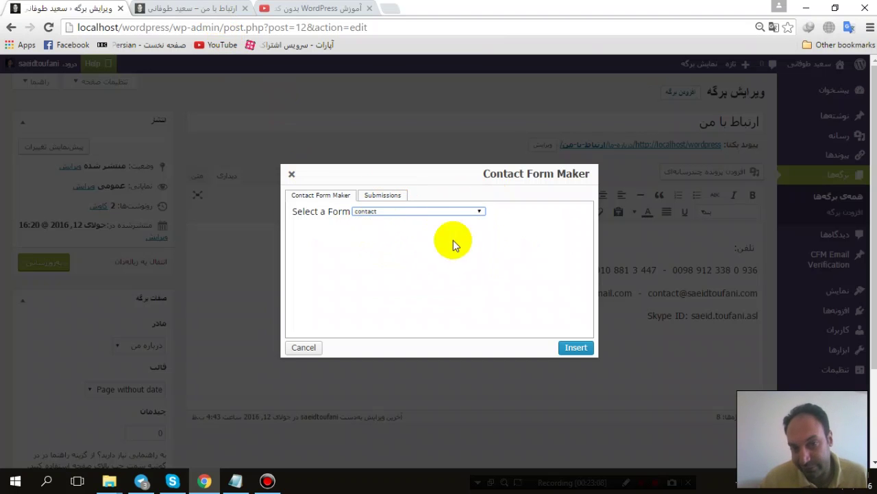
left_click(568, 347)
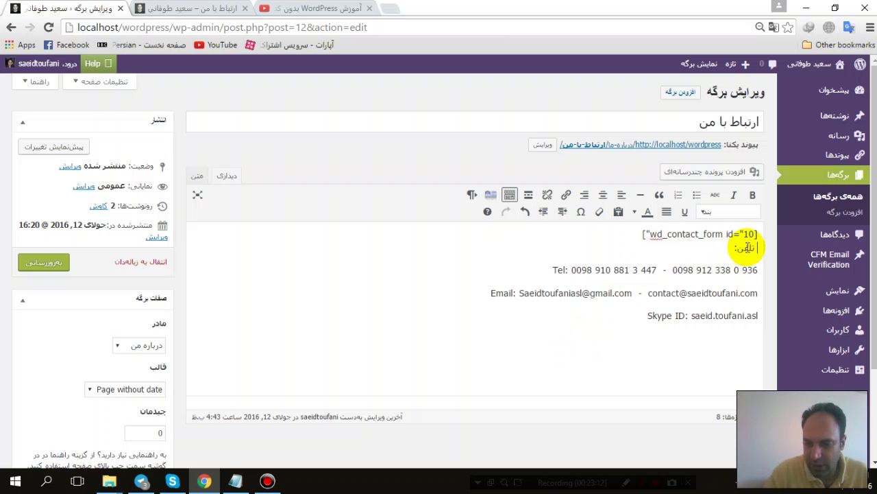
key("Return")
left_click(43, 262)
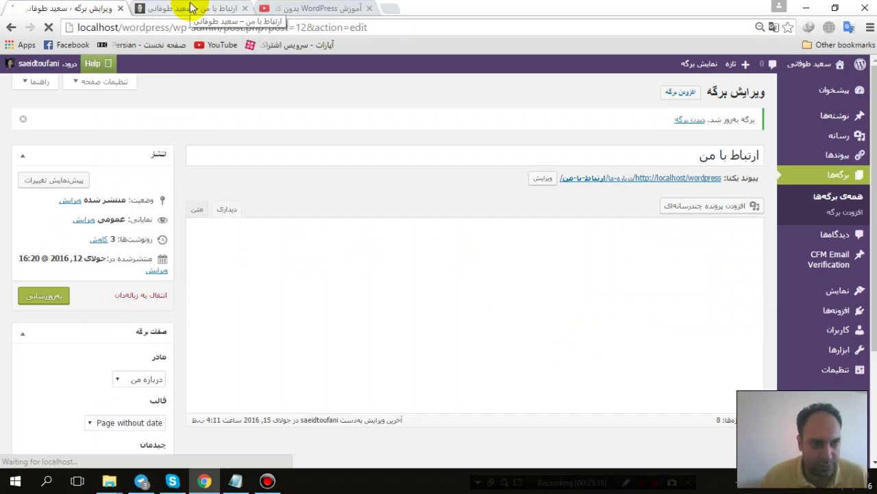
Step: Reload the live 'ارتباط با من' page to check the contact form, then return to the editor
left_click(194, 8)
key("F5")
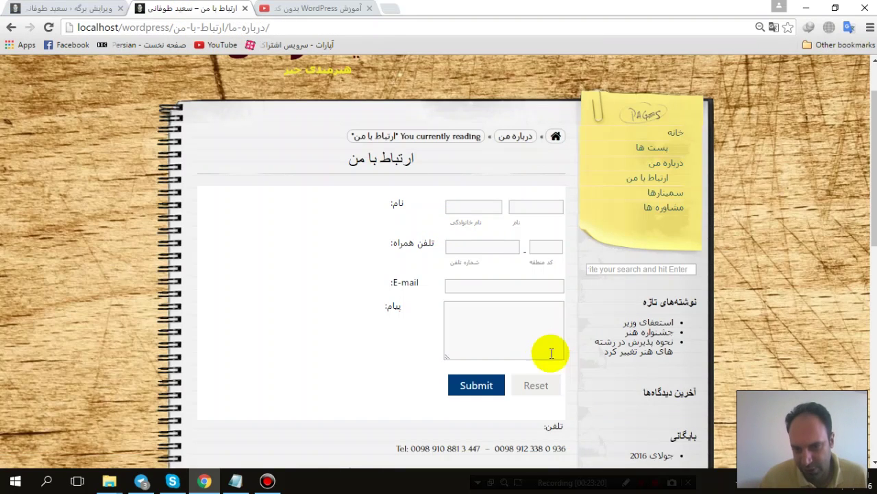
scroll(541, 342, "down", 2)
scroll(533, 334, "up", 3)
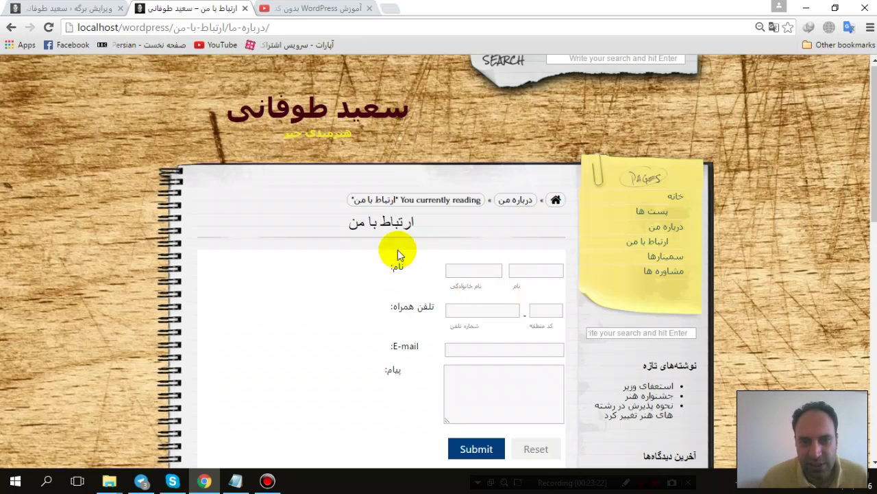
scroll(410, 207, "down", 2)
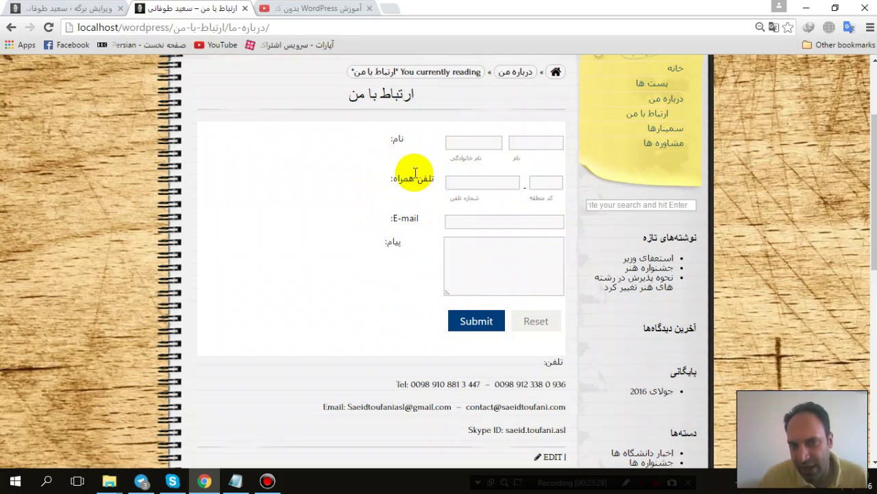
left_click(113, 7)
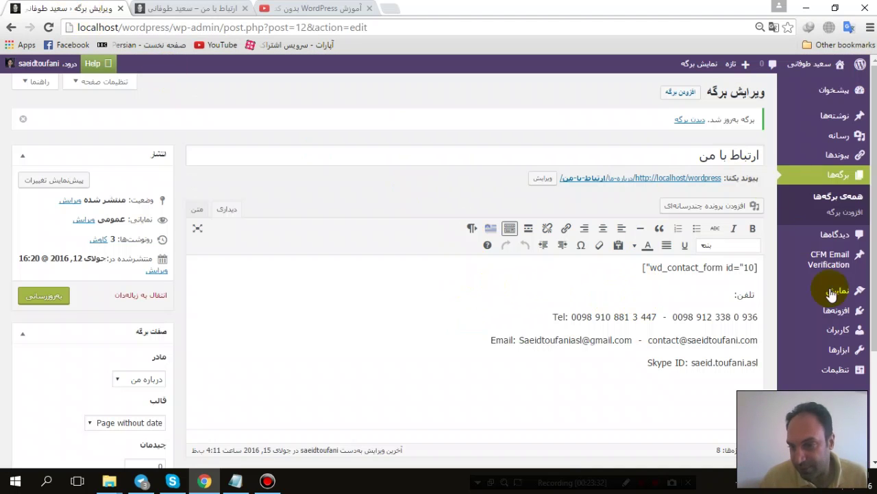
Step: Open the 'contact' form from the Contact Form Manager list for editing
scroll(795, 274, "down", 2)
left_click(789, 396)
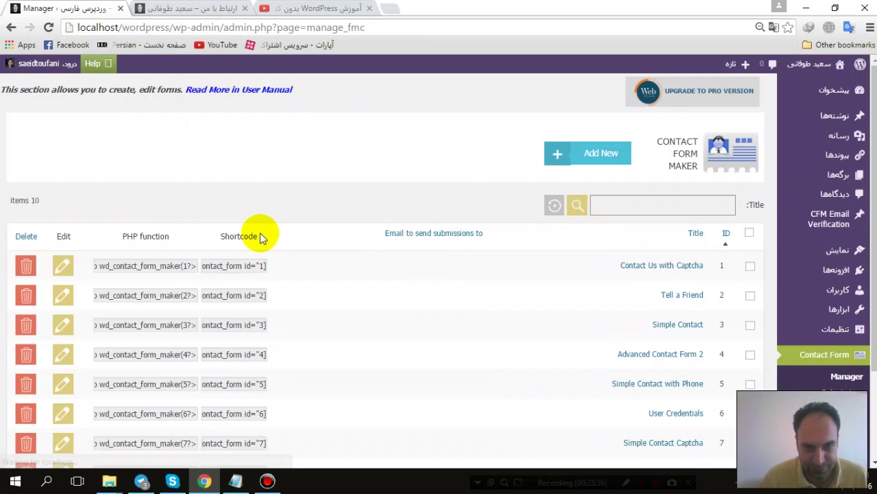
scroll(260, 237, "down", 2)
left_click(690, 414)
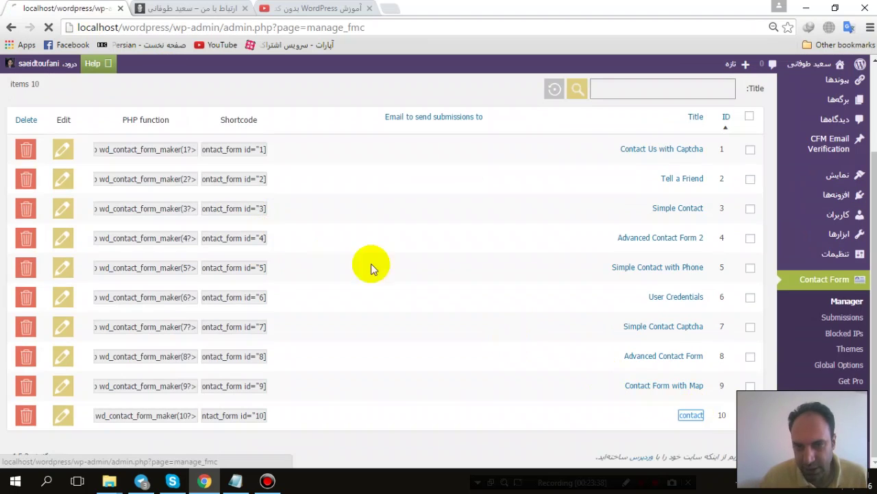
scroll(143, 274, "down", 1)
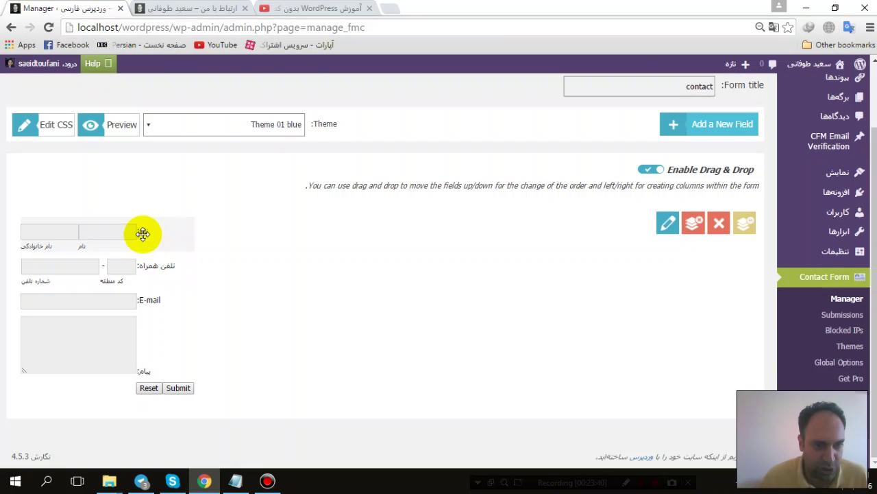
Step: Try repositioning the name field, then view and close its settings
left_click(143, 234)
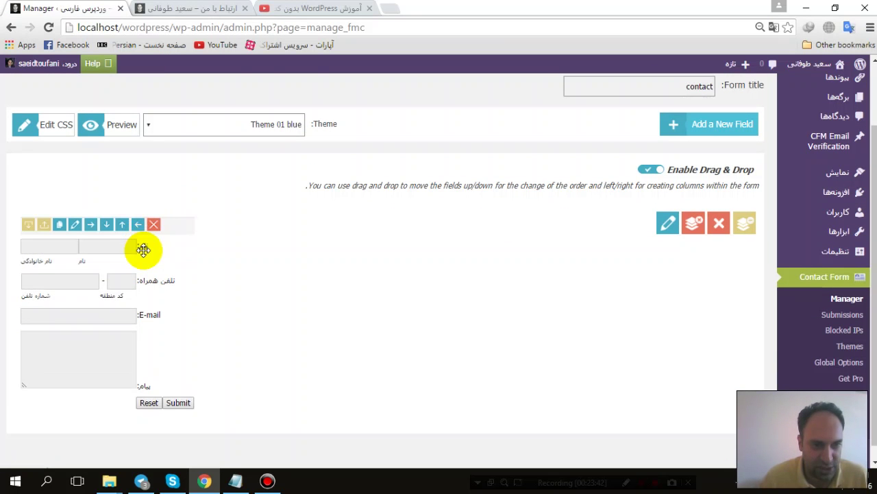
left_click_drag(144, 249, 135, 234)
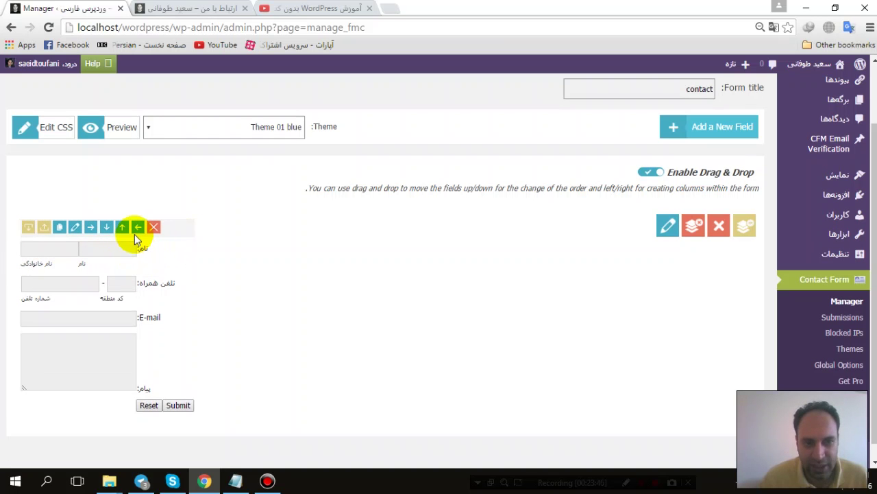
left_click(75, 229)
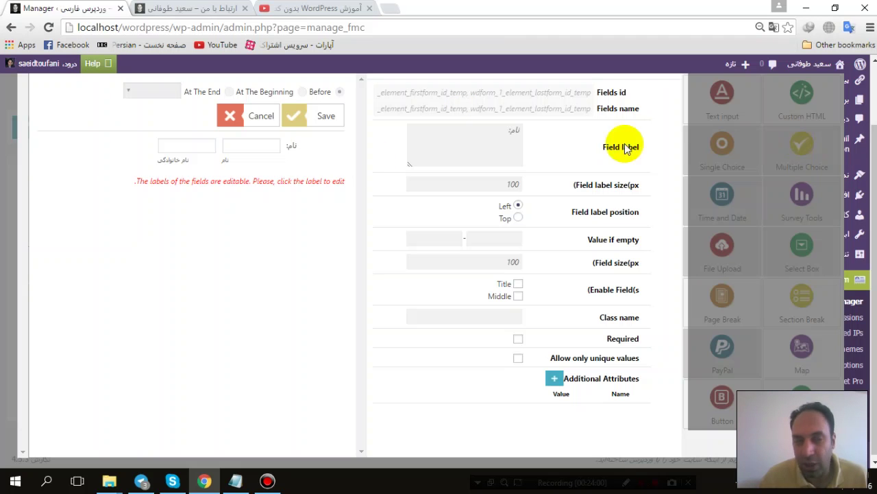
left_click(11, 174)
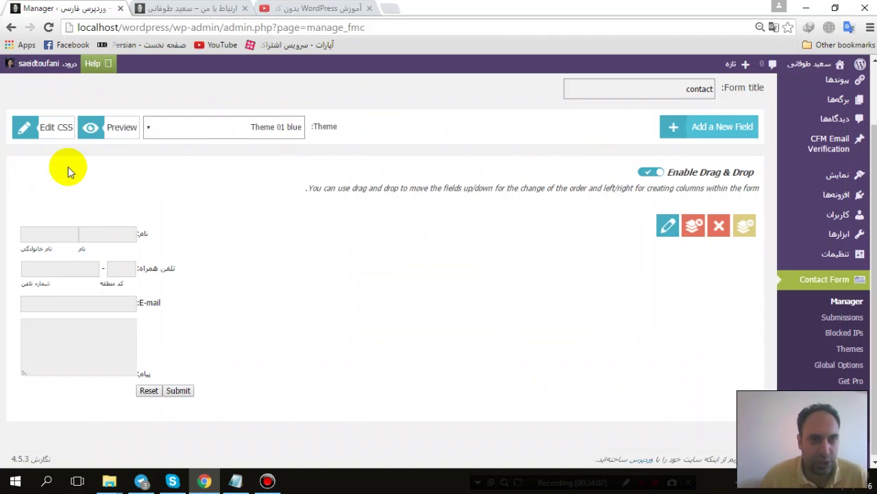
mouse_move(835, 206)
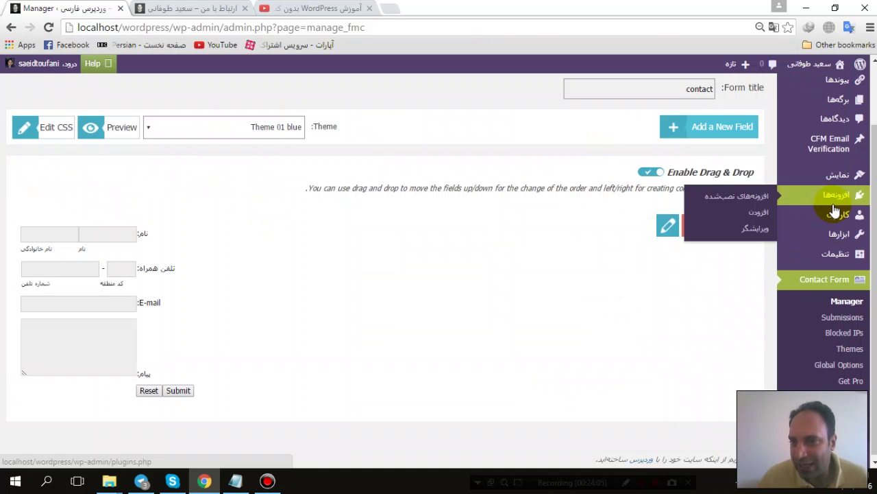
left_click(179, 8)
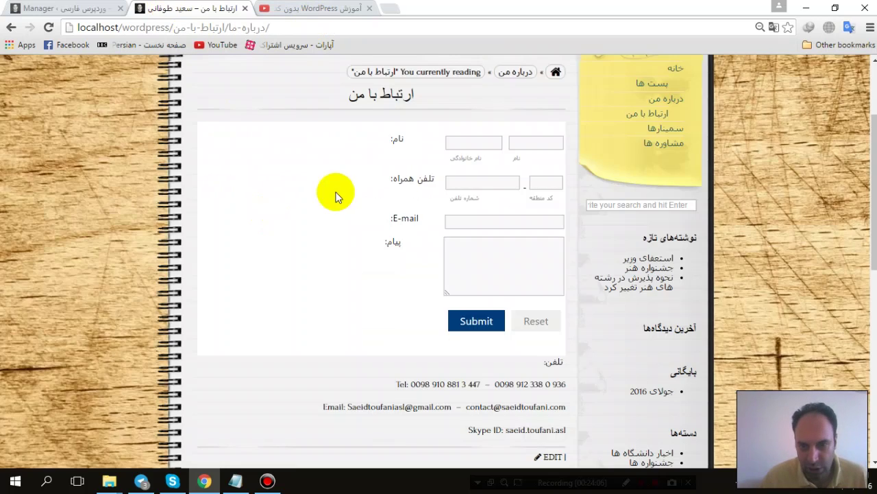
scroll(448, 251, "down", 3)
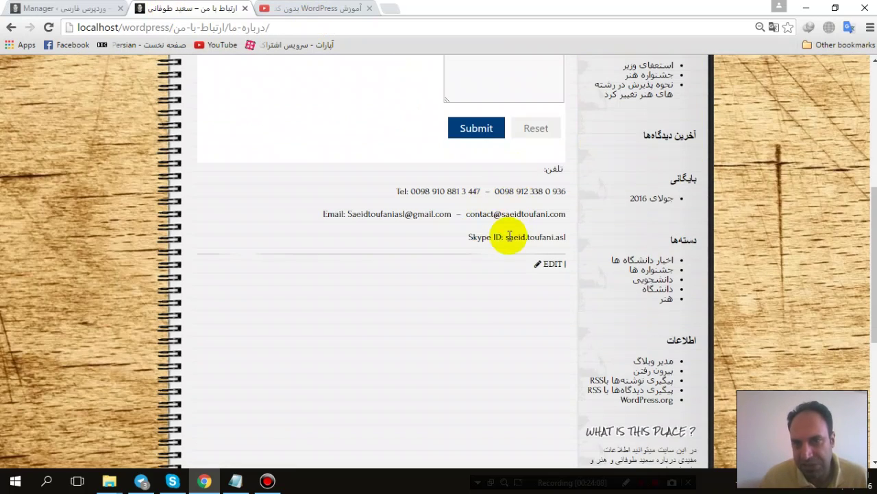
scroll(510, 226, "up", 2)
scroll(507, 233, "up", 2)
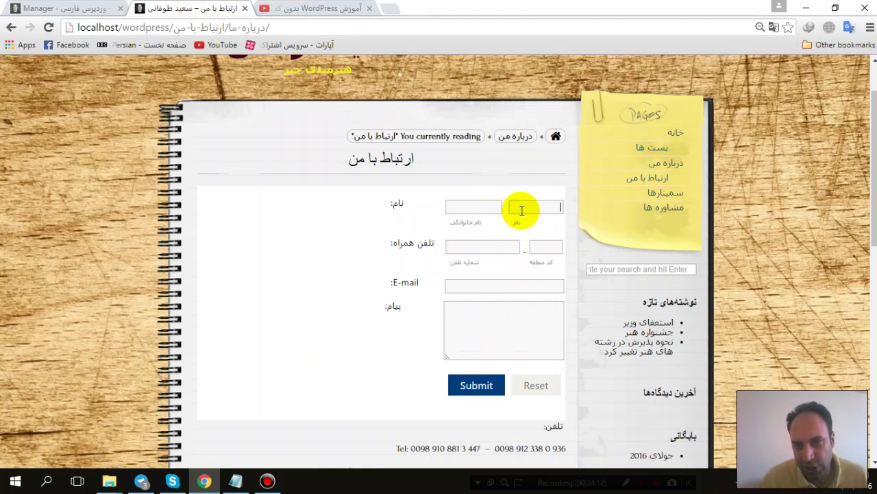
left_click(523, 285)
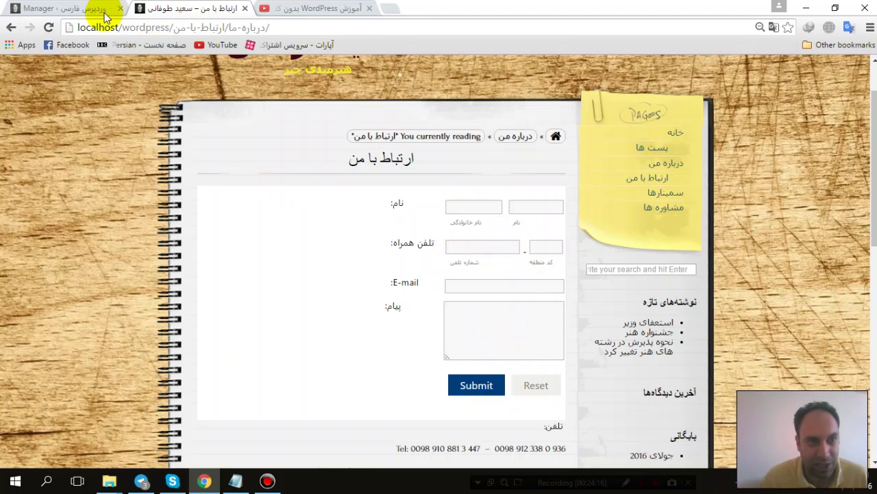
left_click(68, 9)
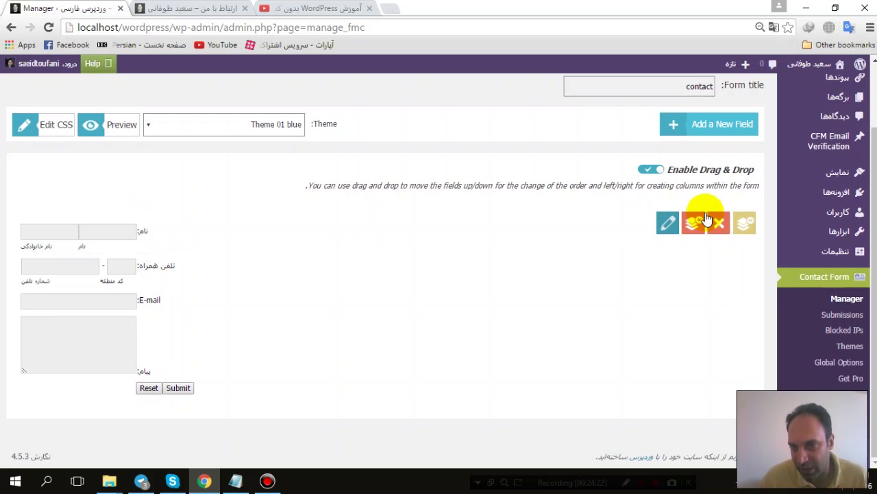
Step: Open and cancel the form page settings, then test the disabled Reset button
left_click(670, 225)
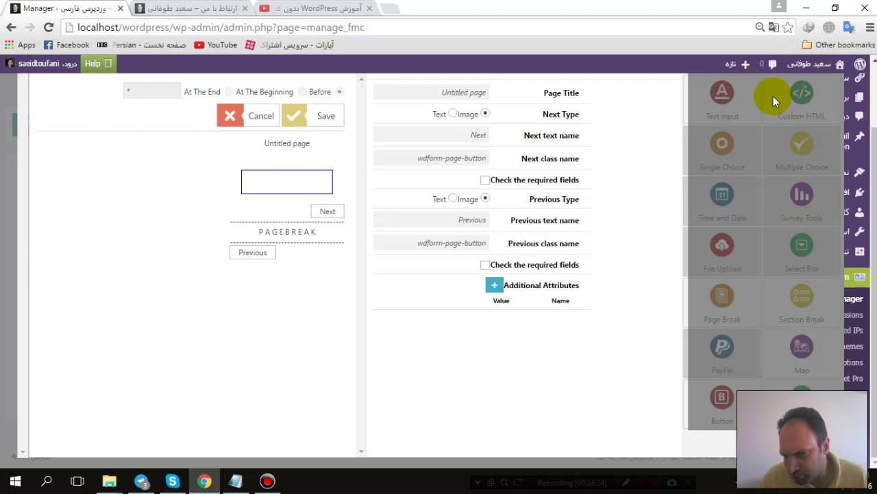
left_click(6, 113)
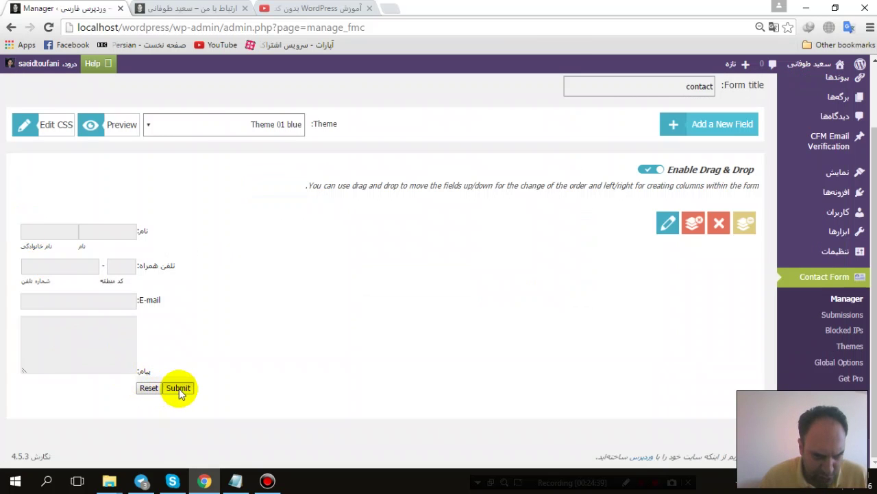
left_click(179, 388)
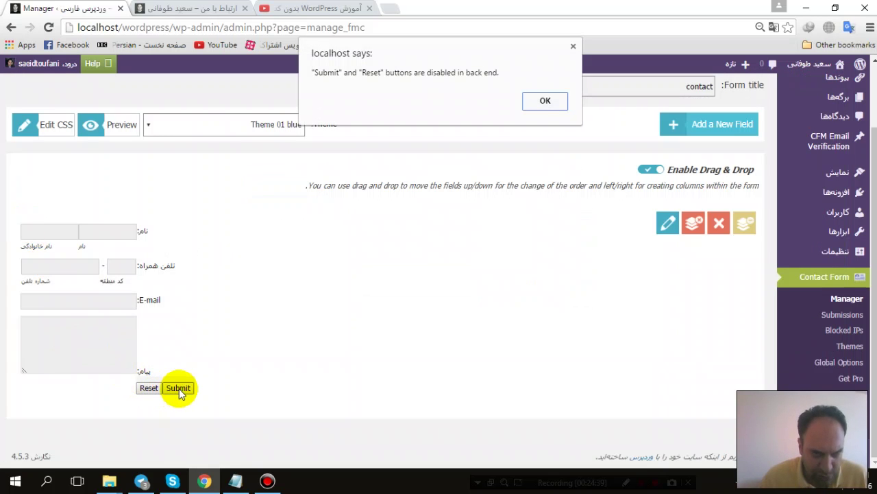
left_click(542, 101)
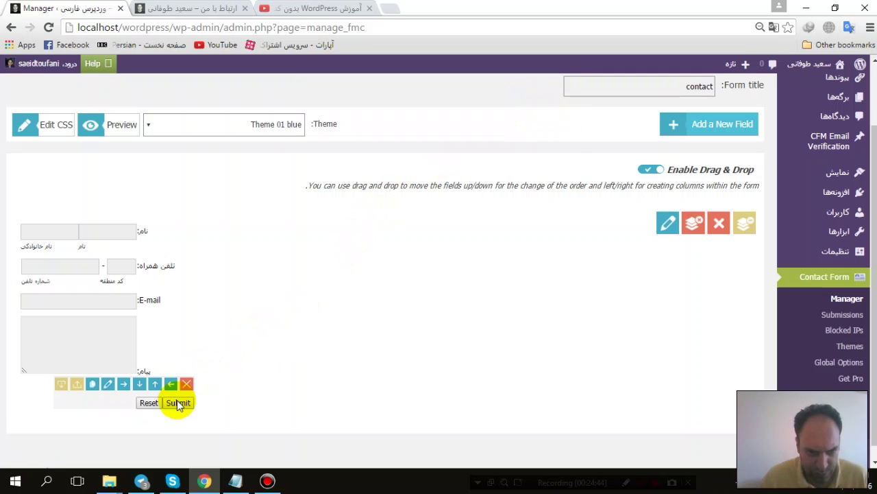
Step: Test the disabled Submit button, then view the Theme 01 blue theme's CSS code
left_click(178, 403)
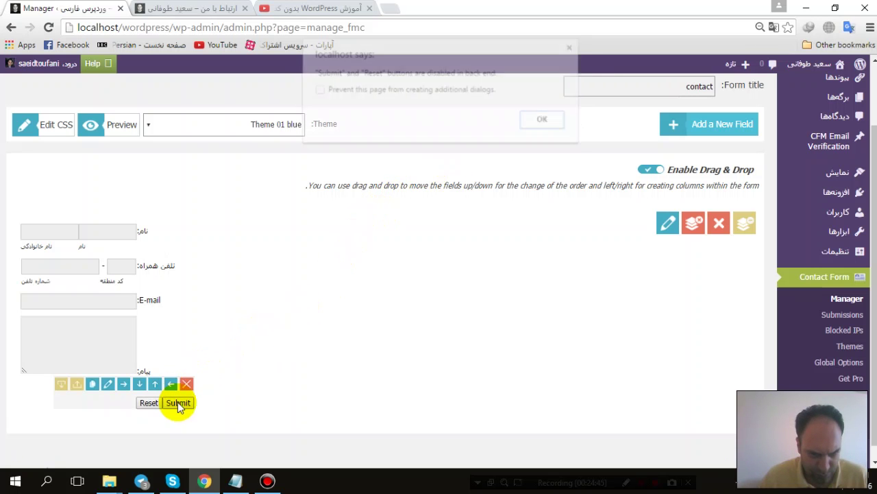
left_click(544, 119)
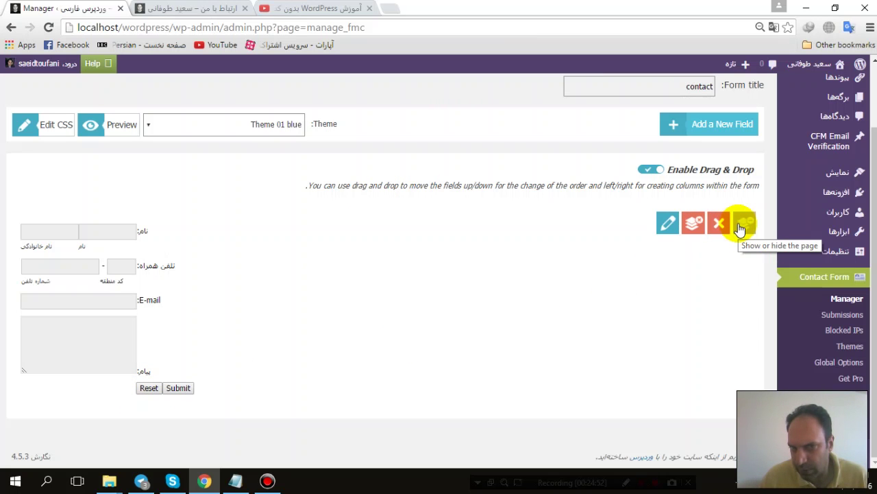
left_click(57, 134)
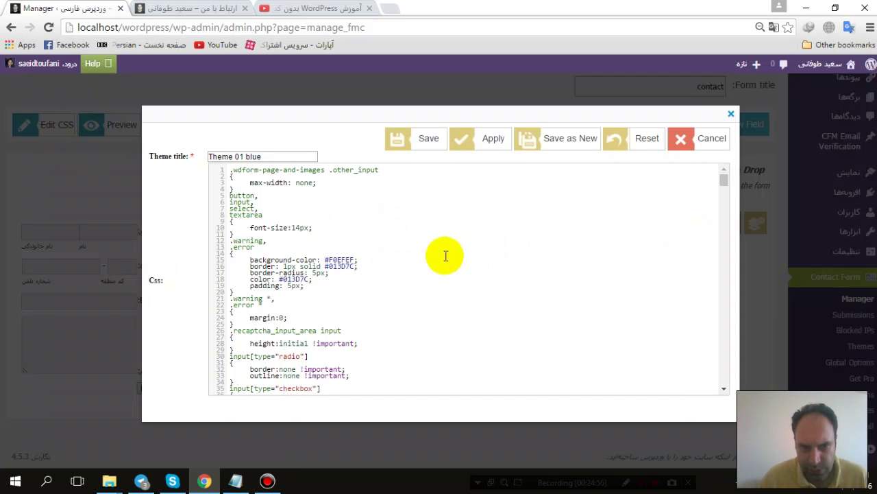
scroll(397, 264, "down", 10)
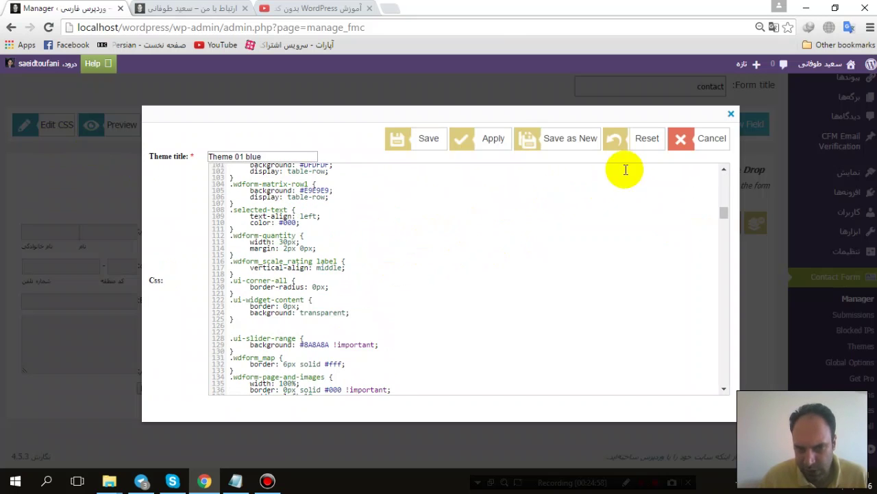
Step: Close the CSS editor, try dragging the phone field, and view the message field settings
left_click(731, 114)
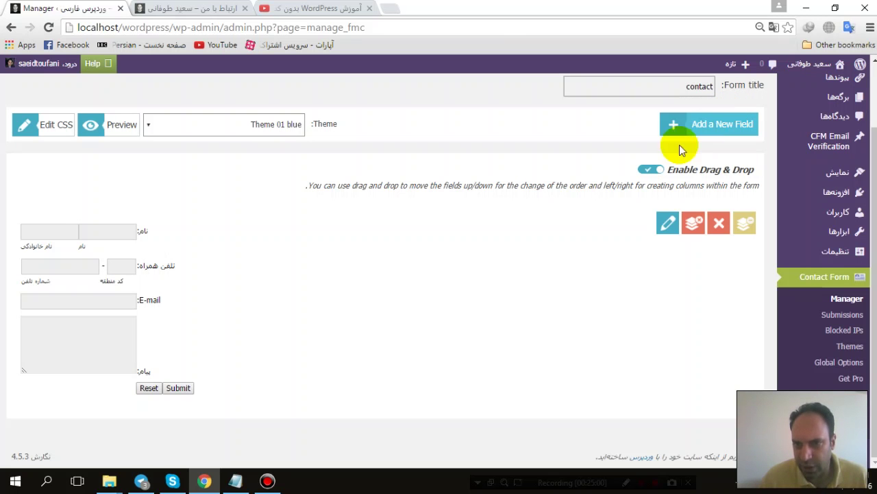
left_click_drag(218, 264, 76, 318)
left_click(76, 319)
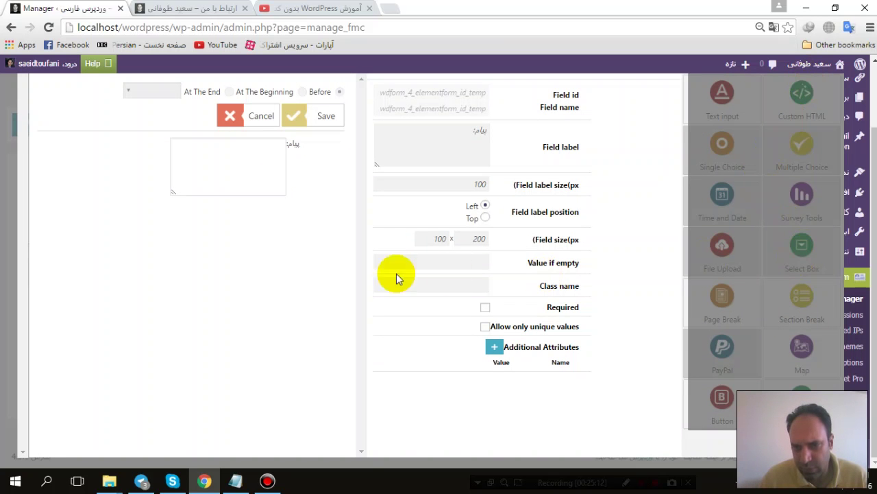
left_click(4, 90)
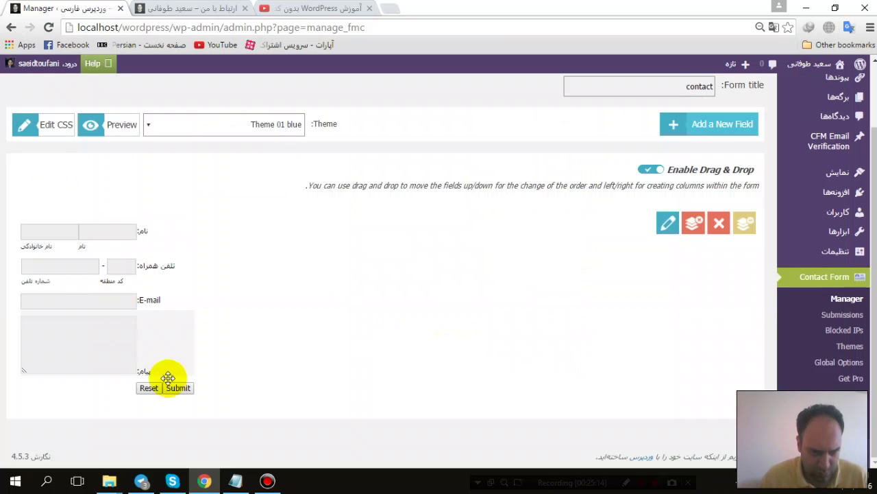
mouse_move(151, 373)
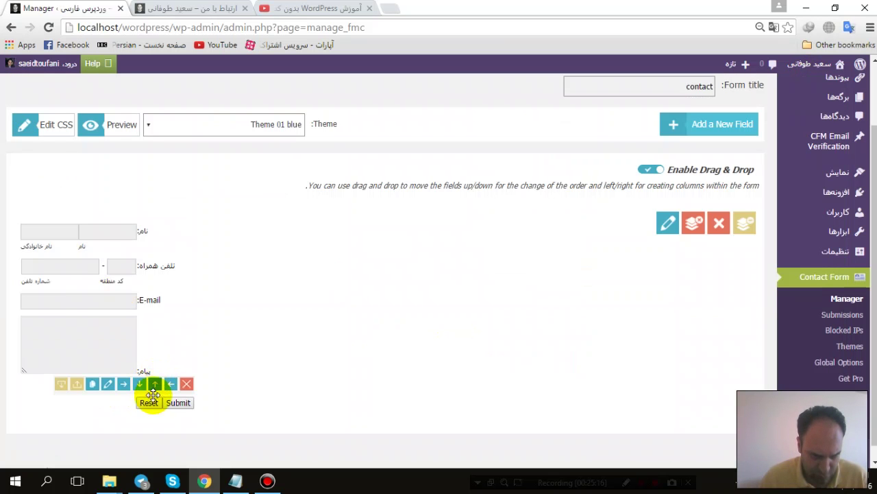
Step: Uncheck Display Reset button in the Submit/Reset field settings and save
left_click(108, 385)
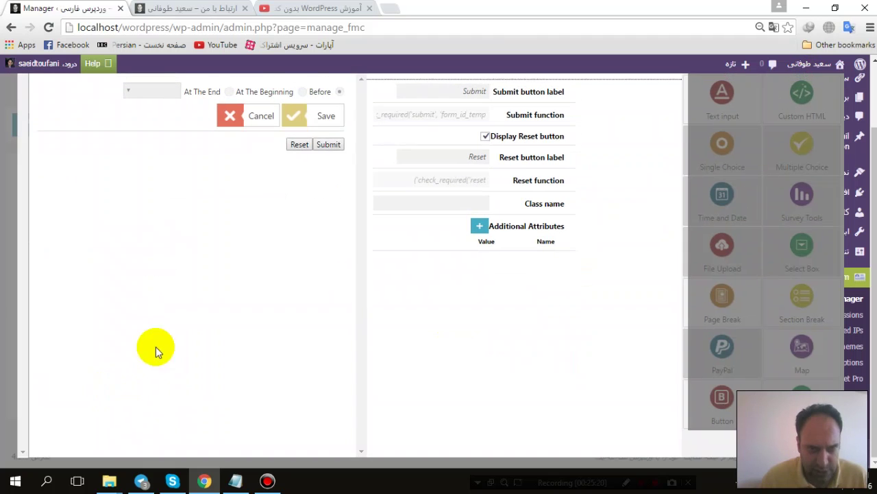
left_click(331, 145)
left_click(549, 120)
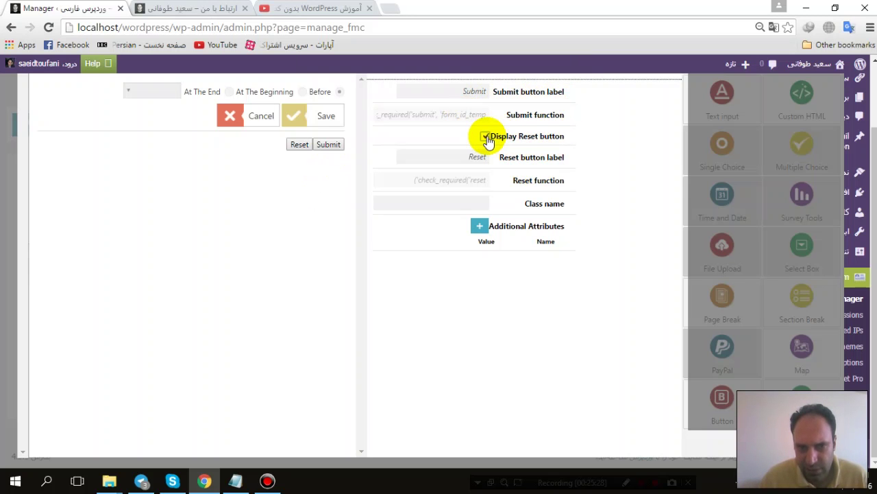
left_click(485, 137)
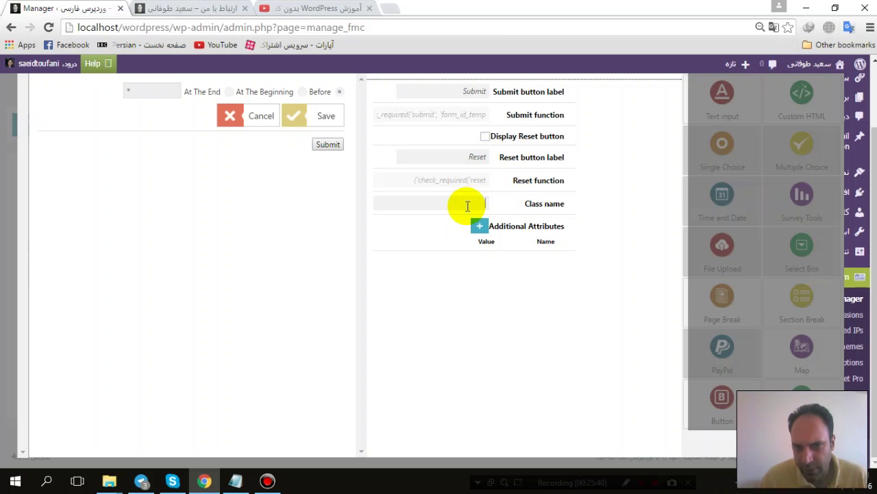
left_click(479, 226)
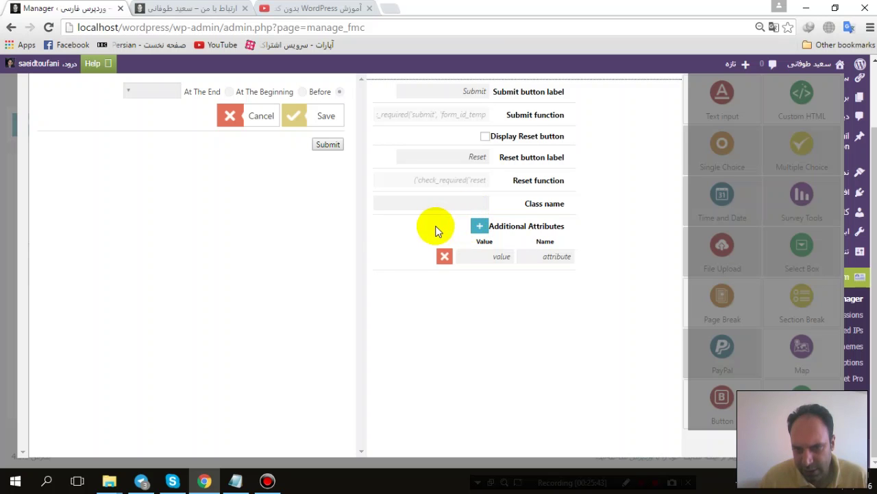
left_click(333, 118)
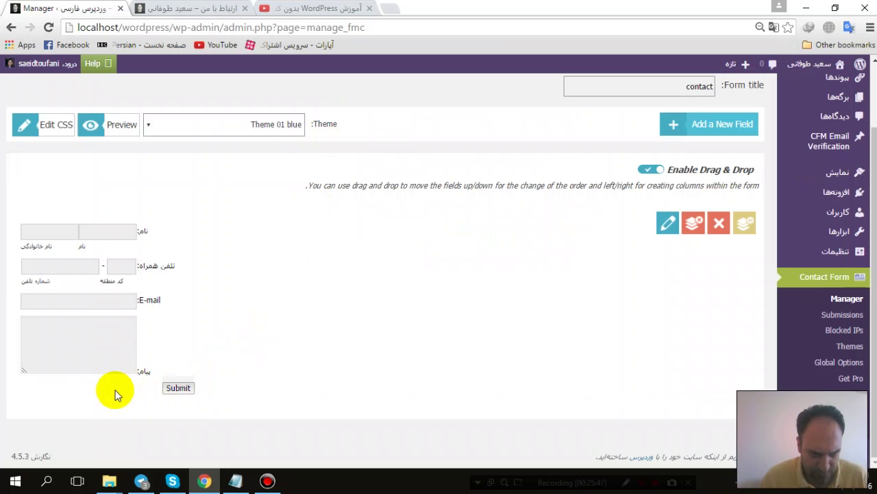
Step: Open and close the message field settings without changes
mouse_move(107, 355)
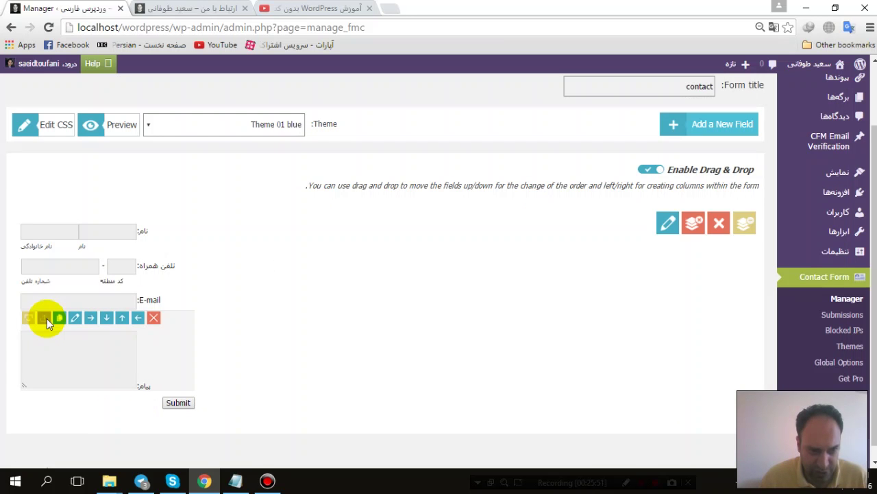
left_click(75, 319)
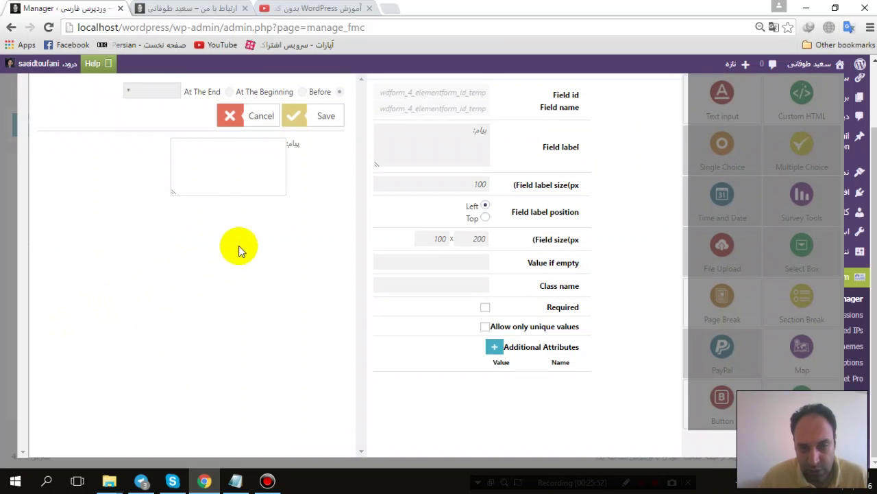
left_click(5, 197)
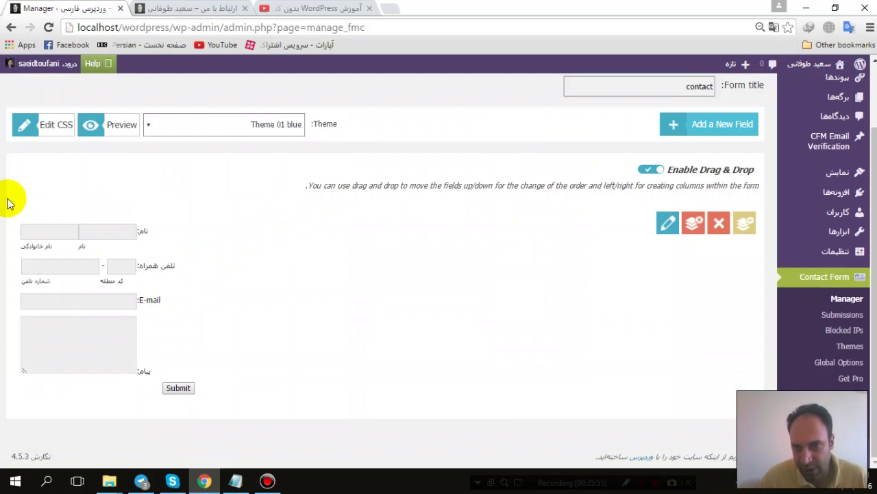
Step: Add a Submit and Reset button field, discard it, and reopen the field-type grid
left_click(704, 133)
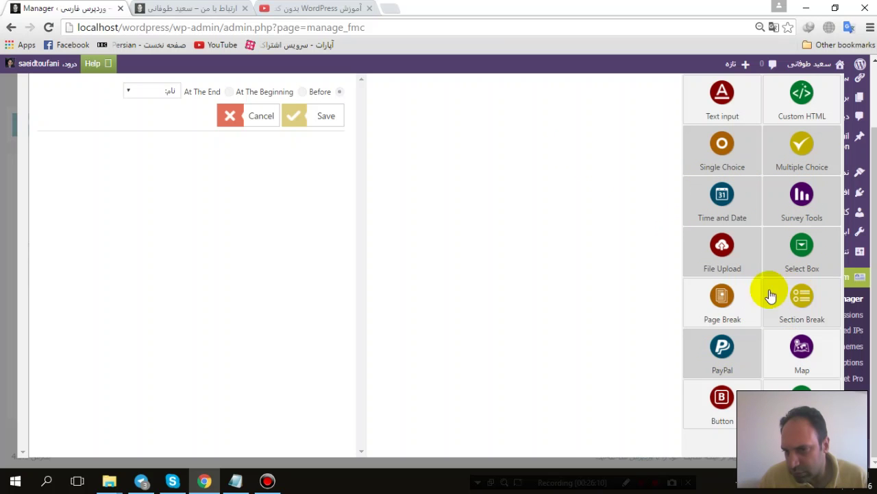
left_click(721, 394)
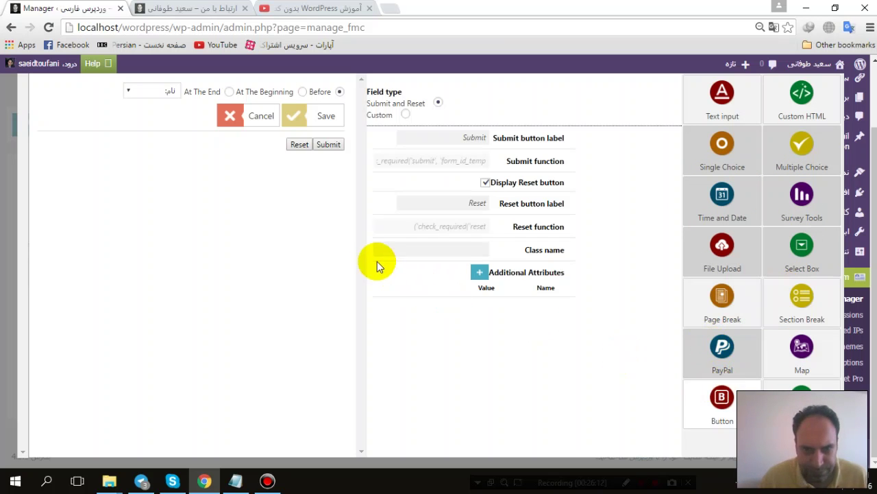
left_click(257, 117)
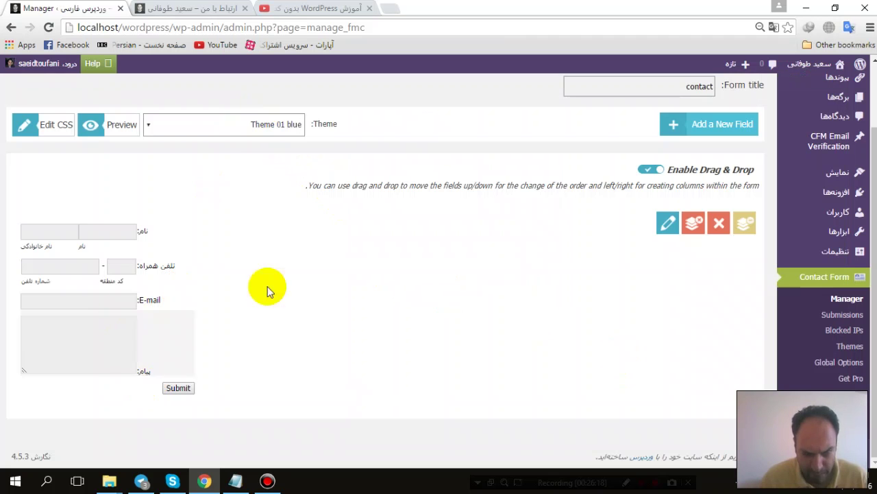
left_click(725, 125)
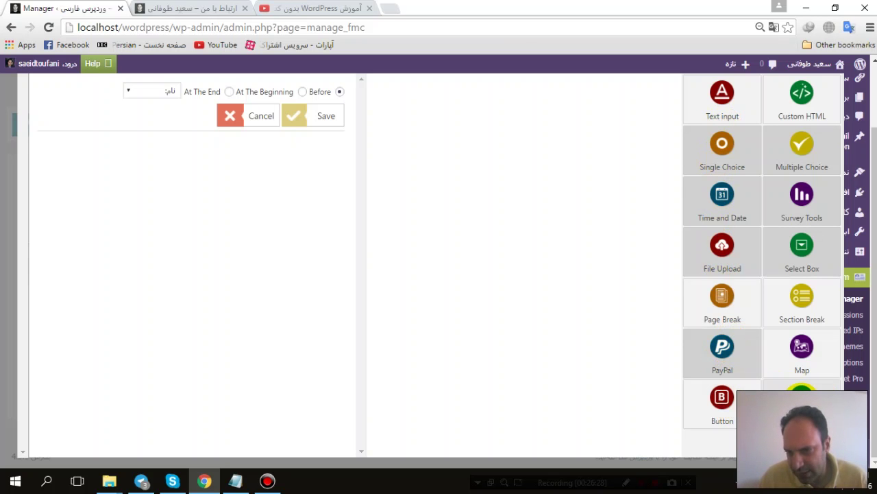
Step: Save a new Word Verification captcha field and delete the original Submit field
left_click(800, 401)
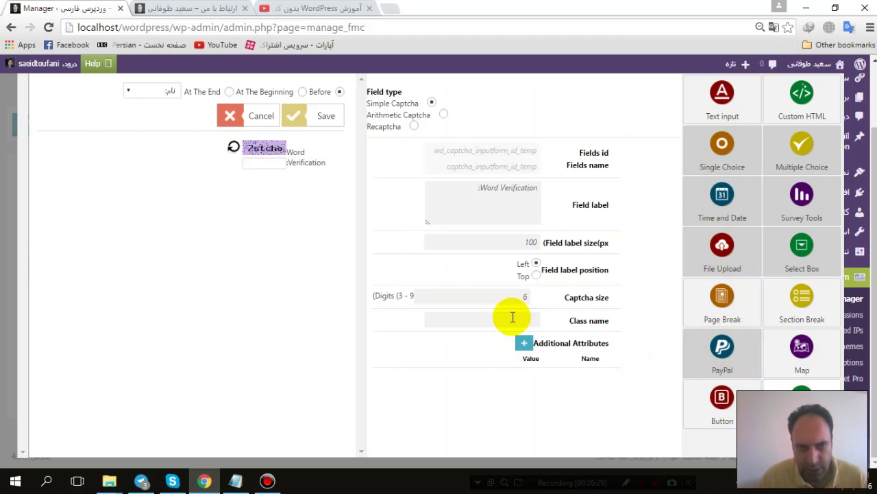
left_click(324, 119)
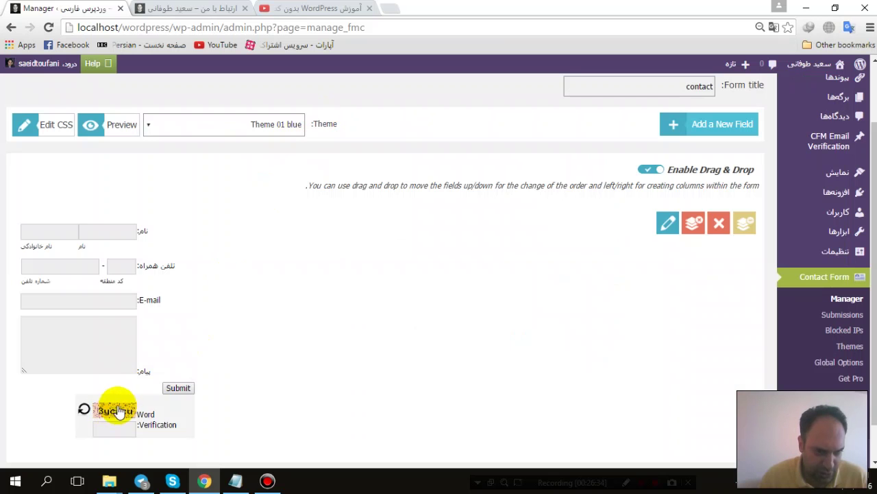
mouse_move(129, 389)
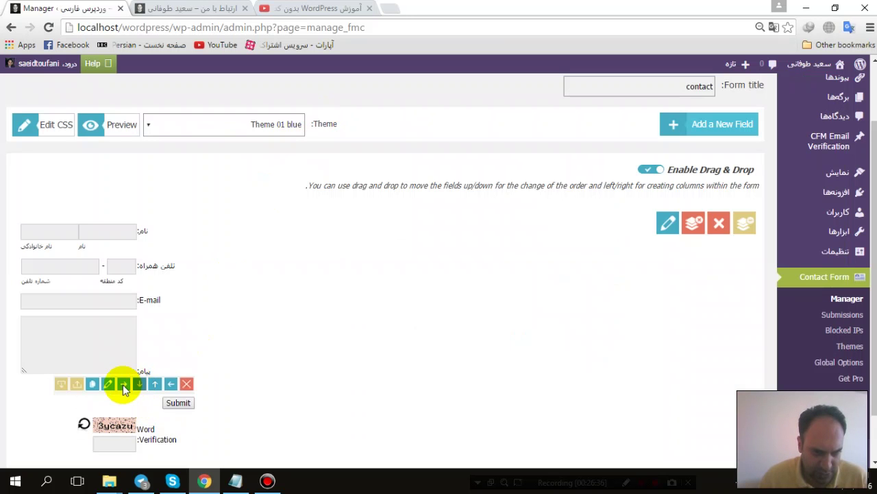
left_click(186, 383)
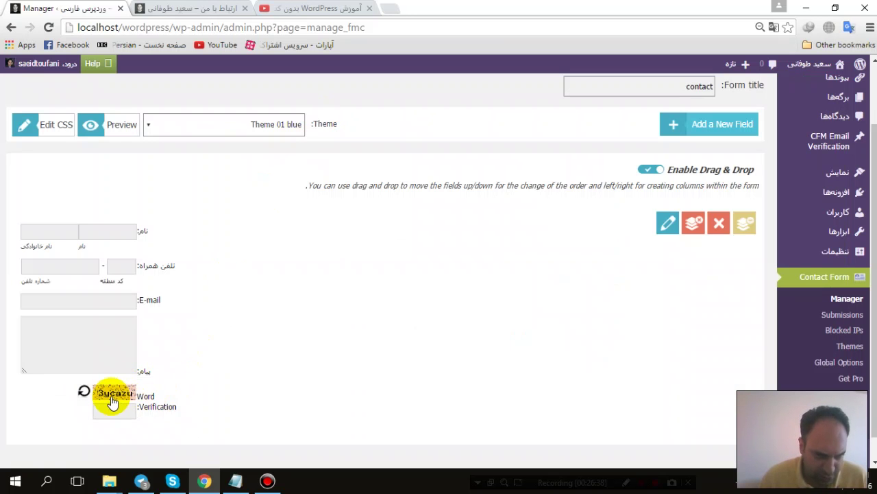
left_click_drag(114, 400, 147, 390)
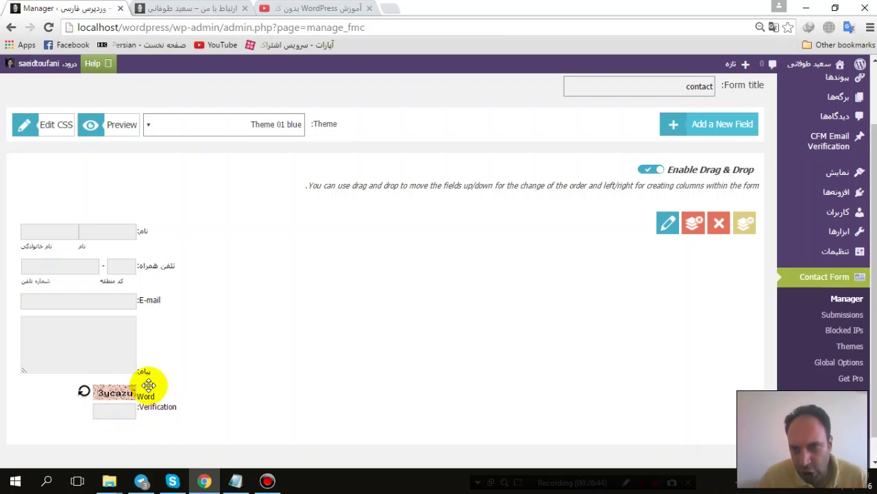
left_click(696, 126)
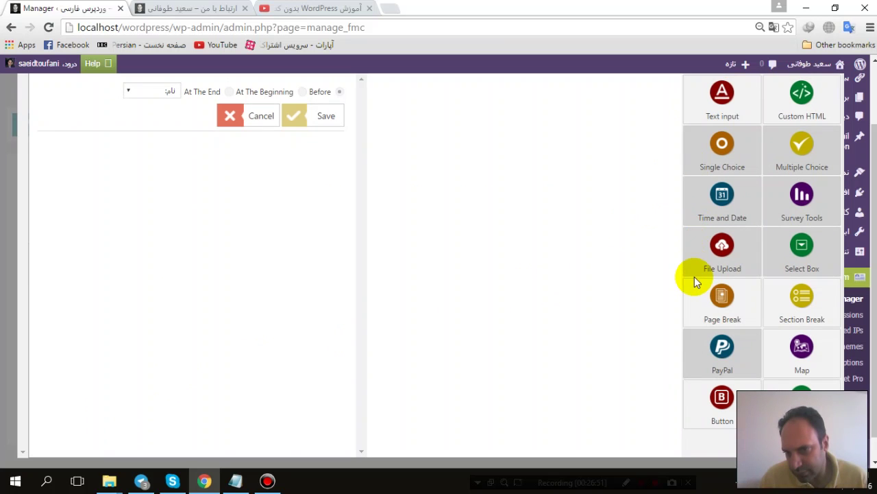
Step: After the blocked File Upload attempt, add a Submit and Reset button field labelled ارسال, Reset hidden
left_click(718, 253)
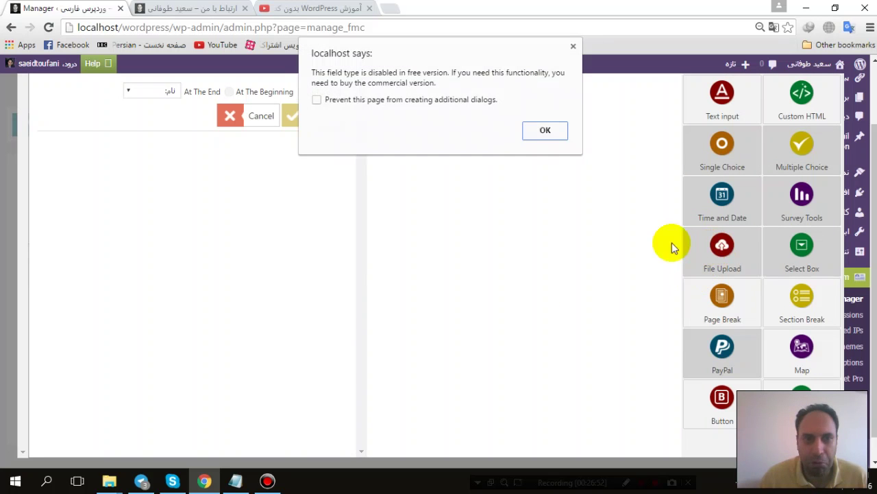
left_click(543, 132)
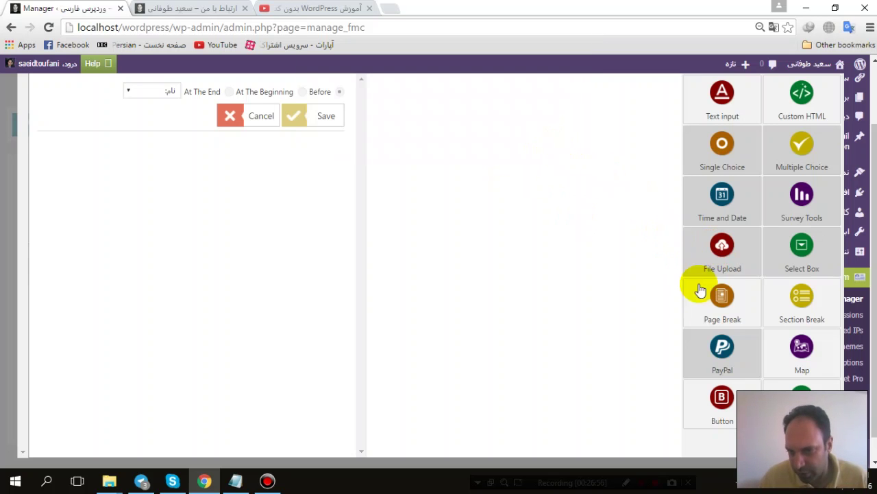
left_click(726, 401)
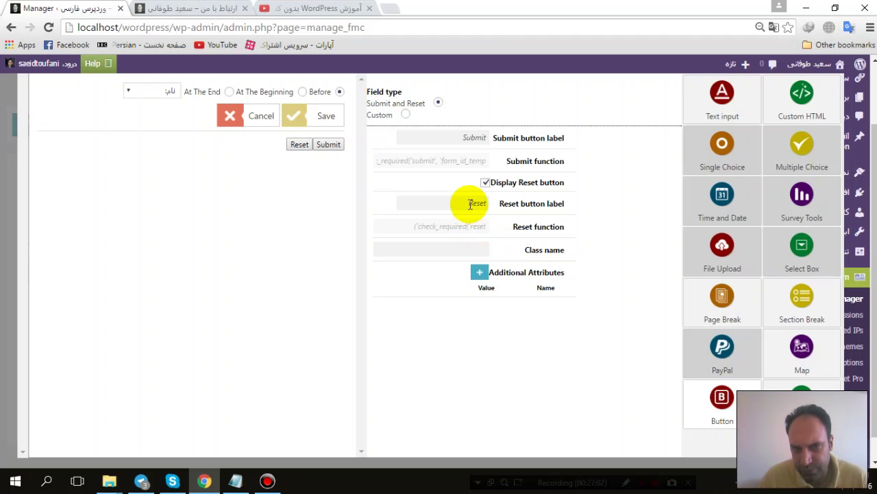
left_click(485, 183)
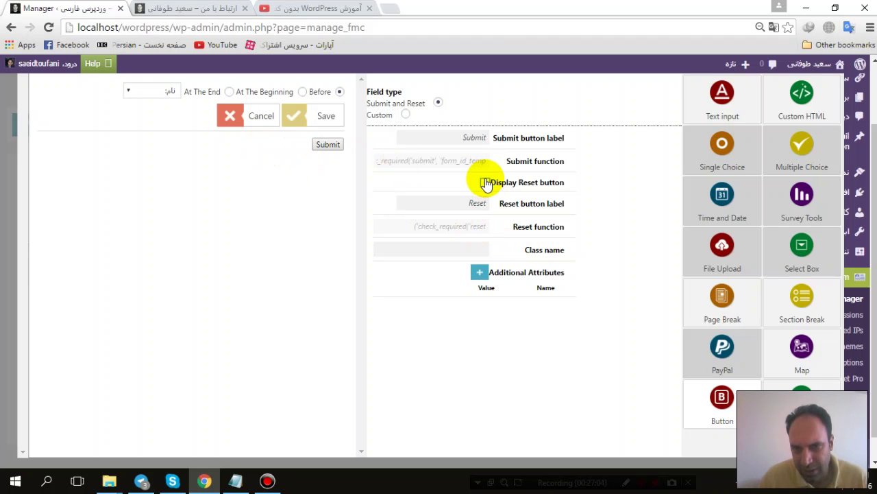
left_click_drag(462, 138, 521, 129)
type("ارسال")
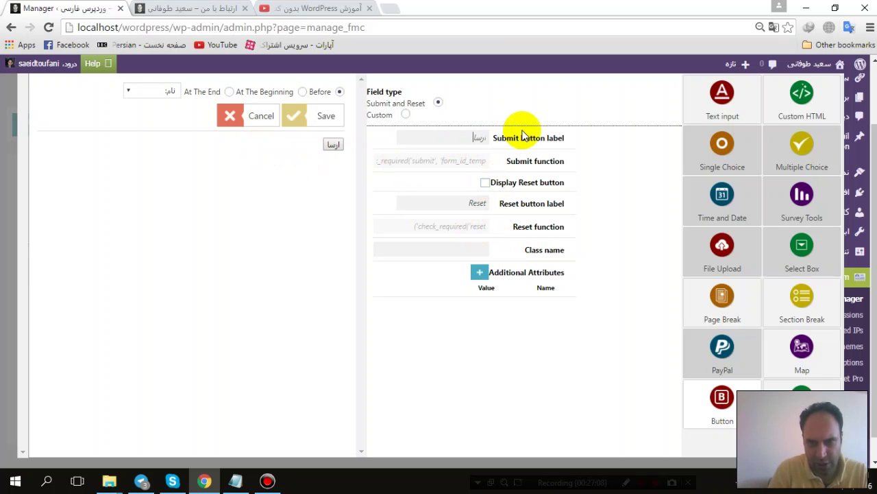
Step: Re-enter the ارسال label, hide the Reset button again, and save the button field
left_click(405, 115)
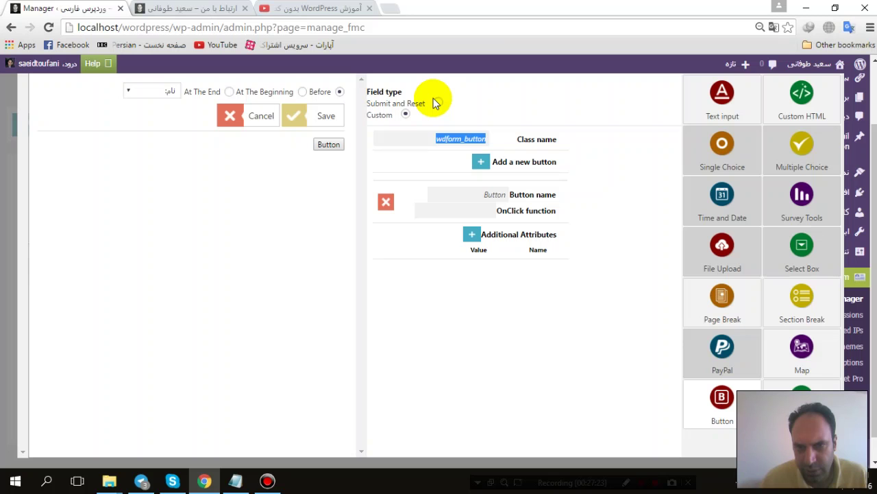
left_click(438, 104)
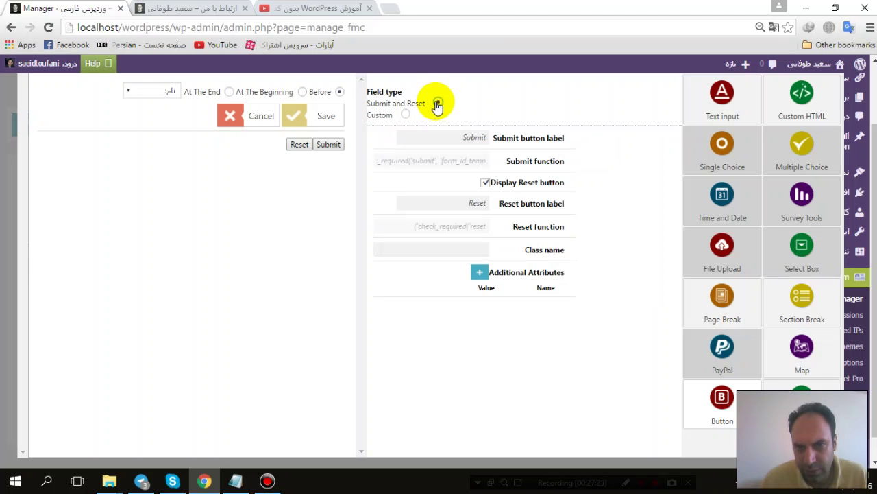
double_click(475, 202)
type("ارسال")
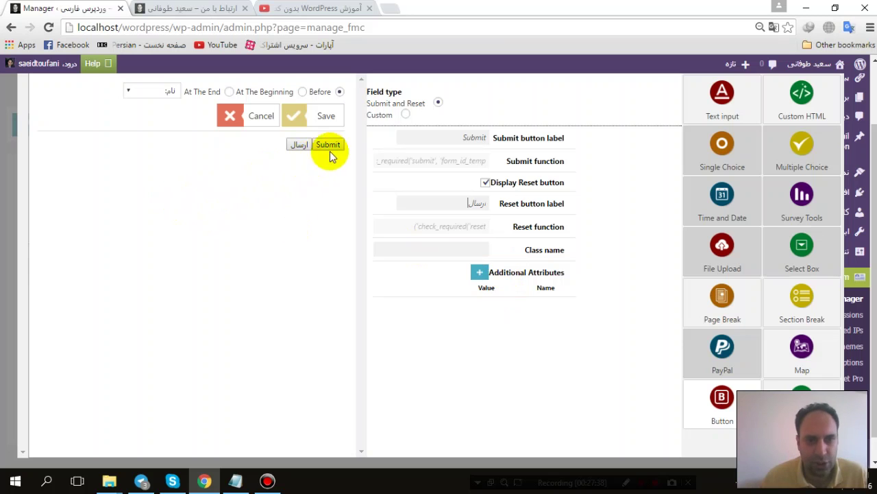
left_click(485, 184)
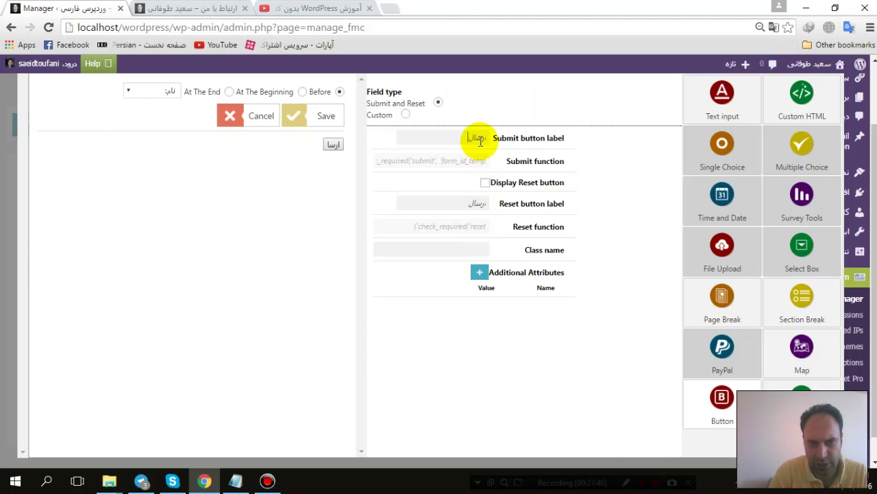
left_click(309, 115)
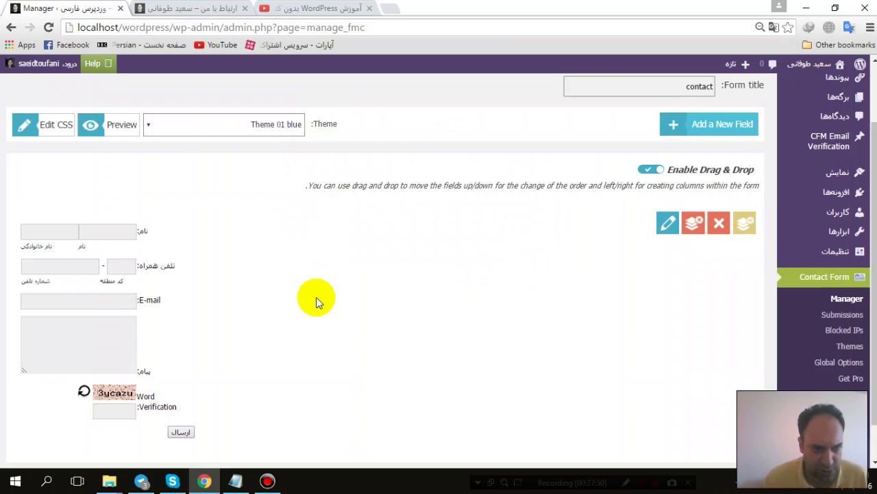
mouse_move(45, 73)
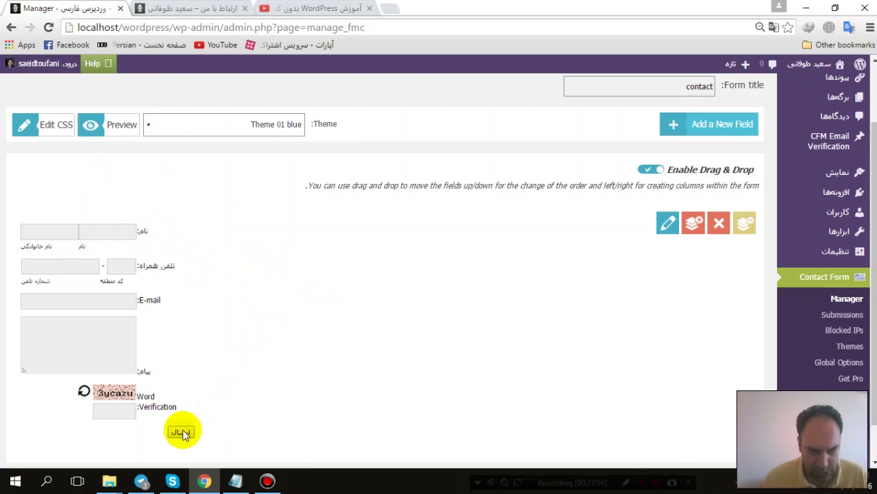
left_click_drag(180, 427, 125, 421)
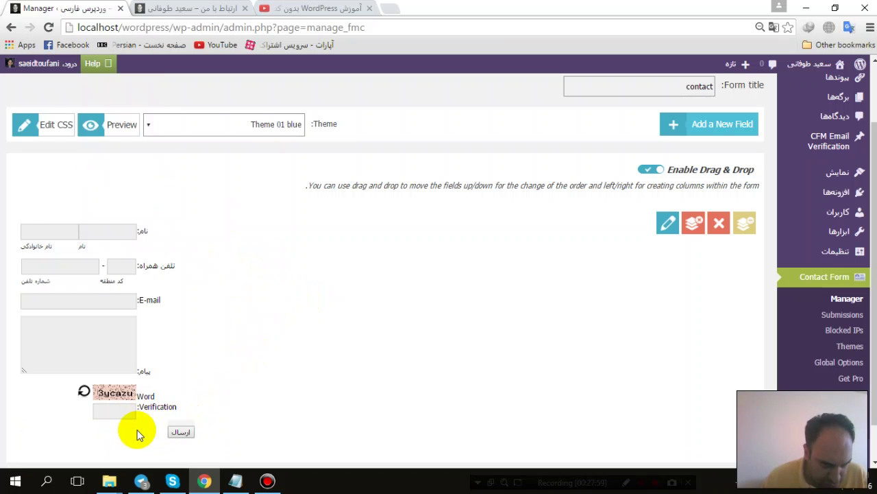
scroll(175, 363, "down", 1)
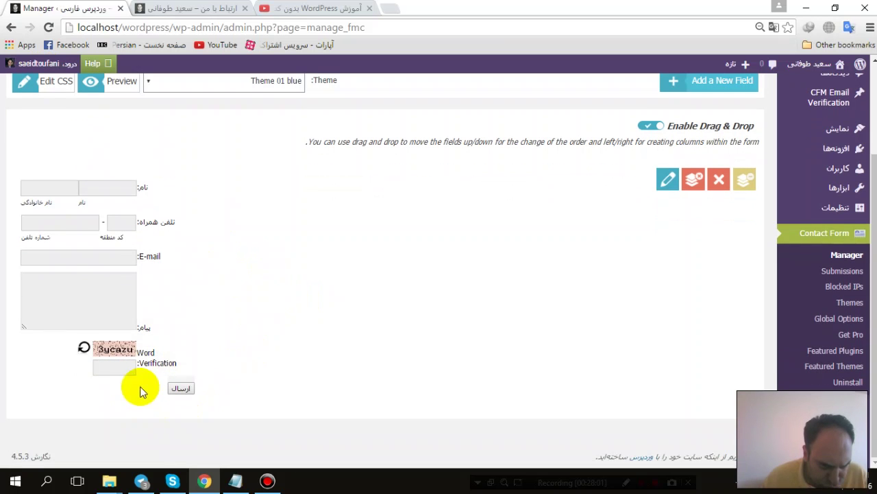
mouse_move(157, 382)
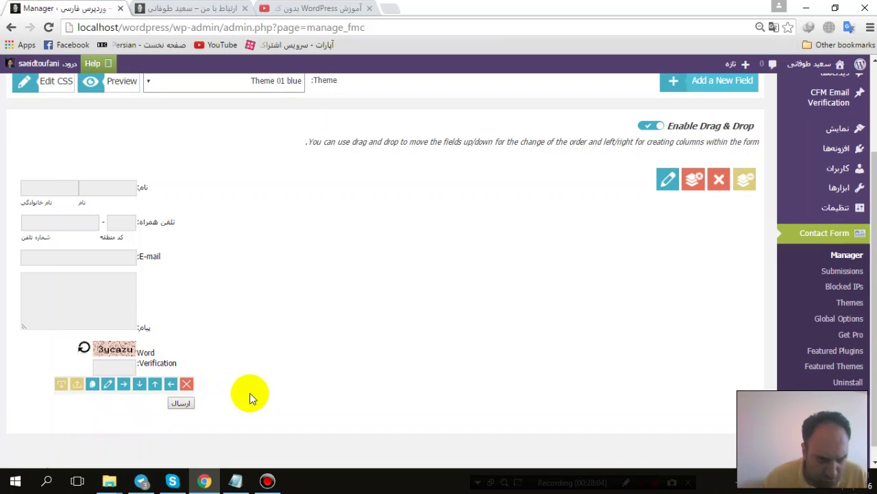
scroll(317, 152, "up", 2)
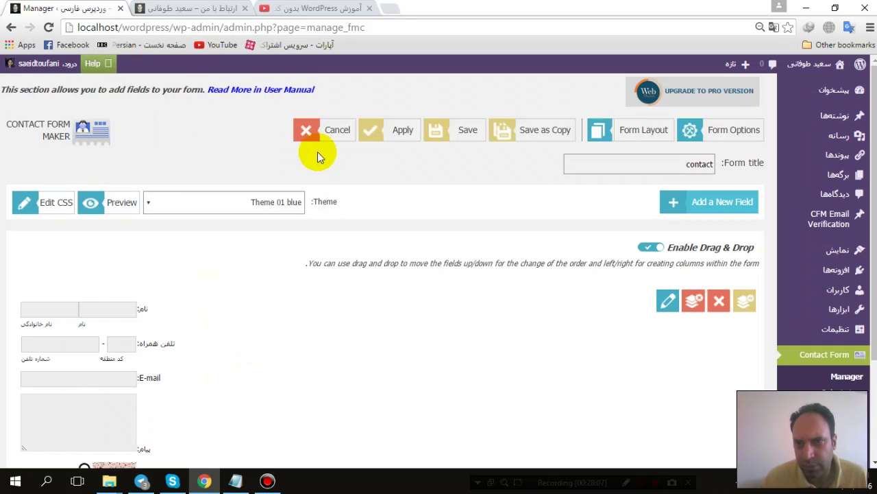
scroll(316, 157, "down", 2)
scroll(316, 158, "up", 3)
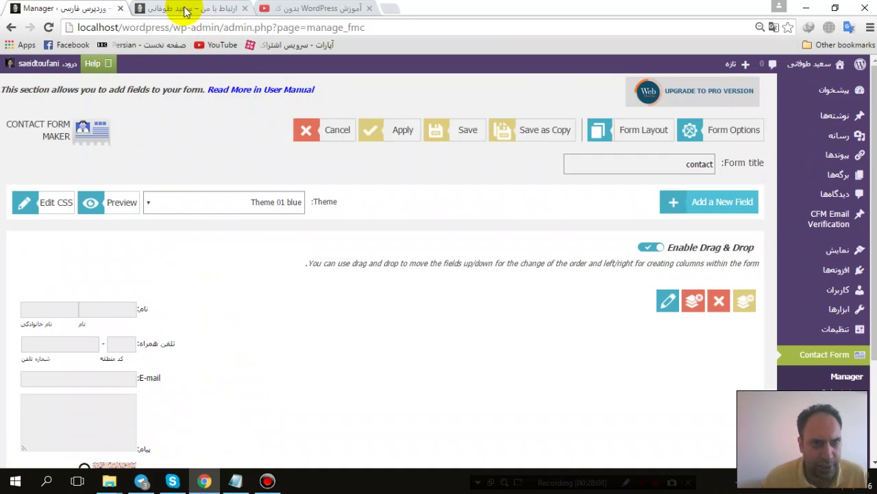
Step: Save the contact form and reload the ارتباط با من page to see the captcha and ارسال button
left_click(183, 9)
left_click(49, 27)
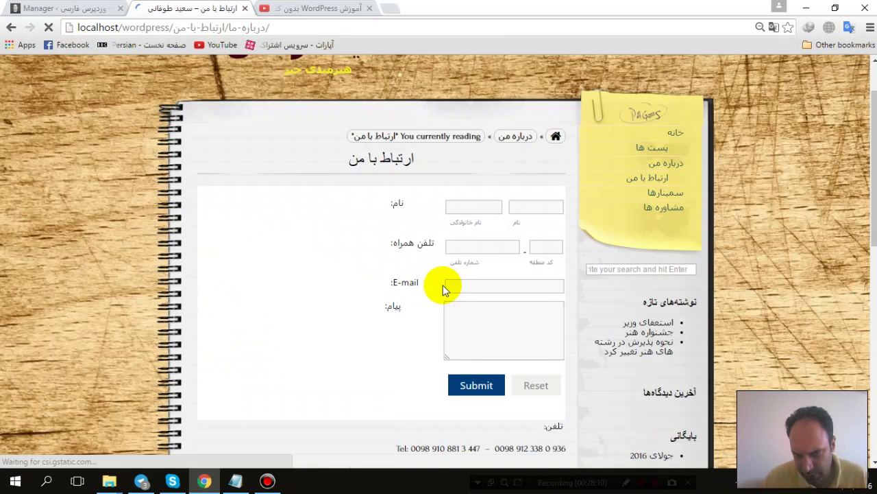
left_click(37, 9)
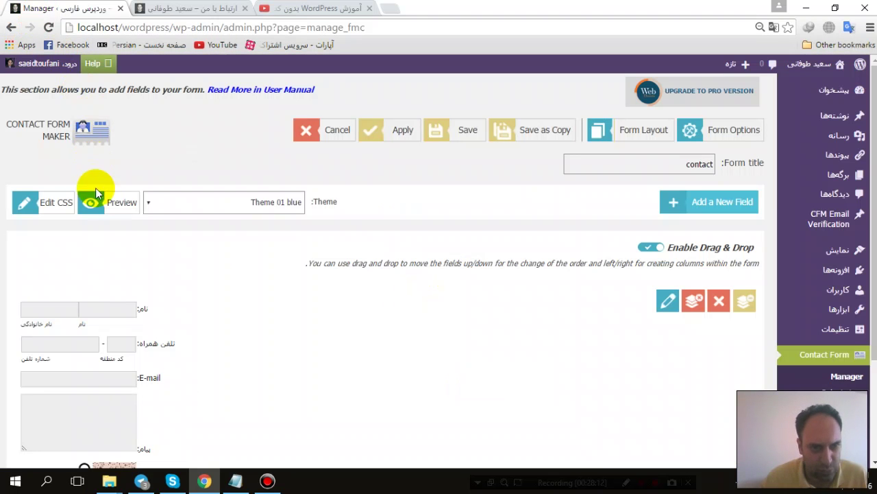
left_click(452, 137)
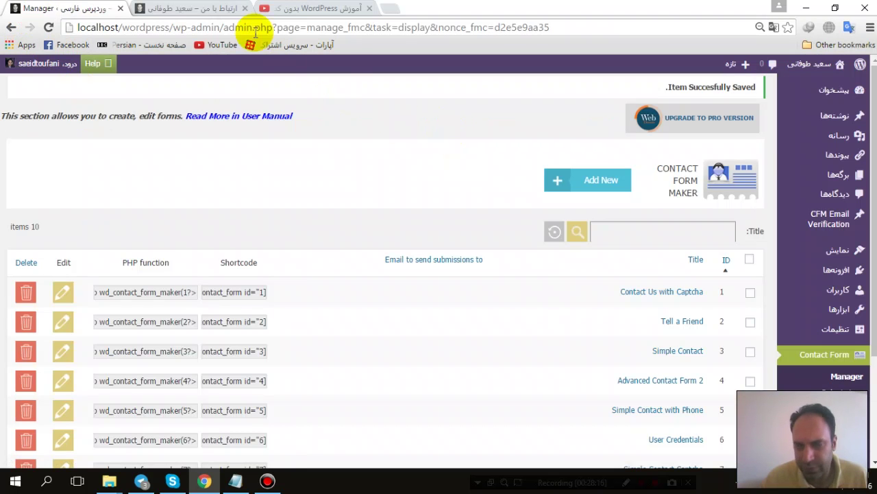
left_click(195, 9)
left_click(48, 27)
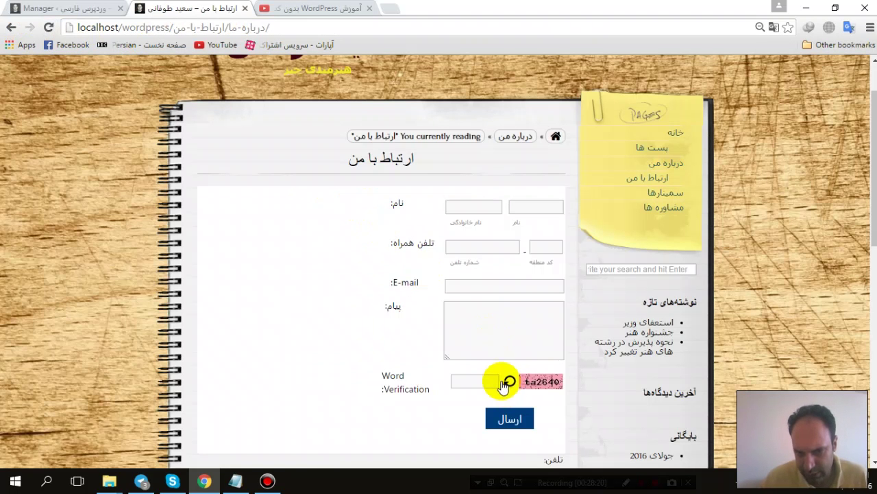
Step: Open the 'contact' form from the Contact Form Maker forms list for editing
left_click(68, 9)
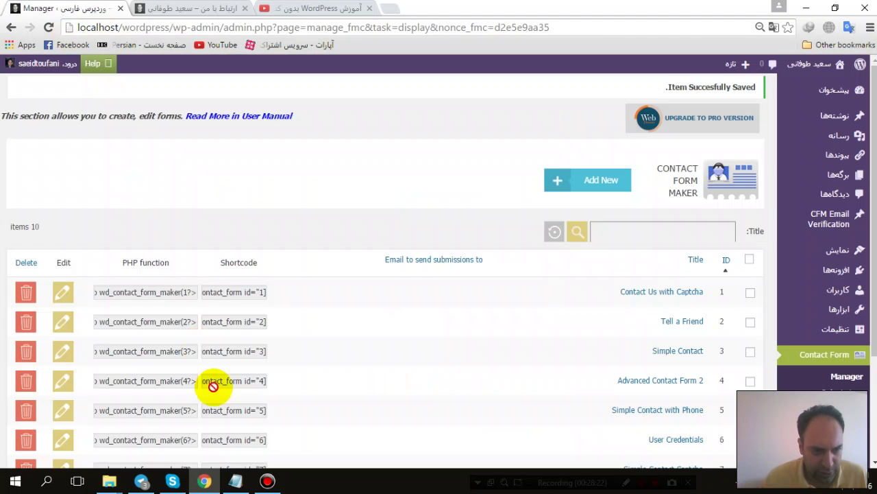
scroll(275, 346, "down", 2)
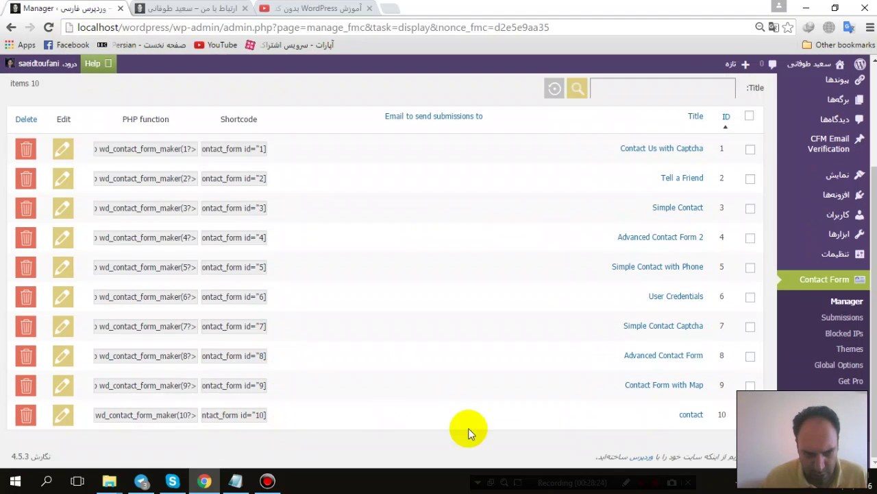
left_click(686, 414)
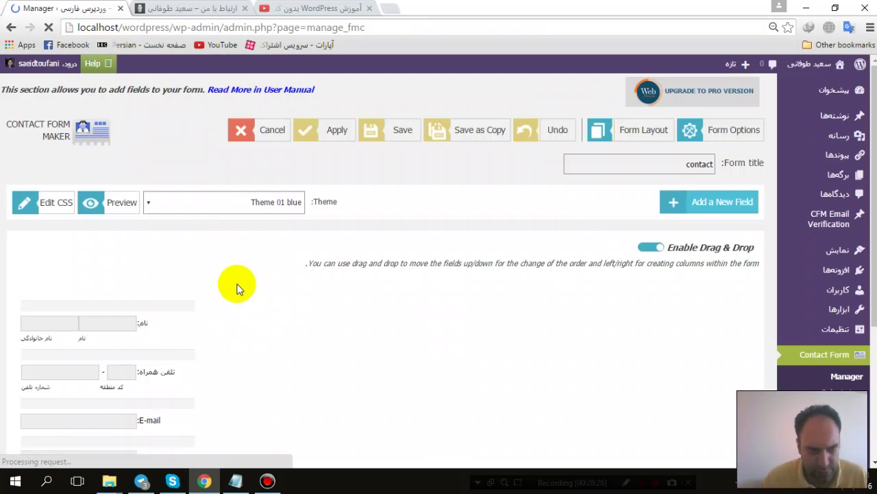
scroll(196, 305, "down", 2)
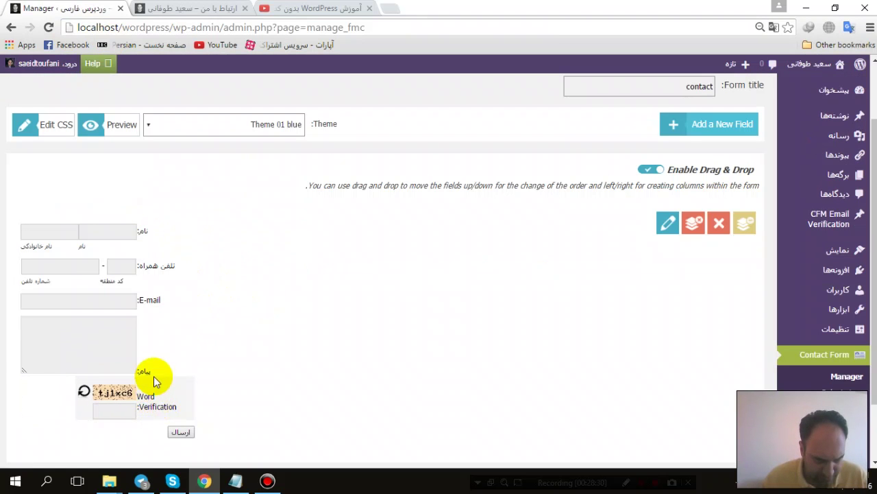
Step: Relabel the captcha field 'لطفا متن مقابل را وارد کنید:' and save it
left_click(109, 383)
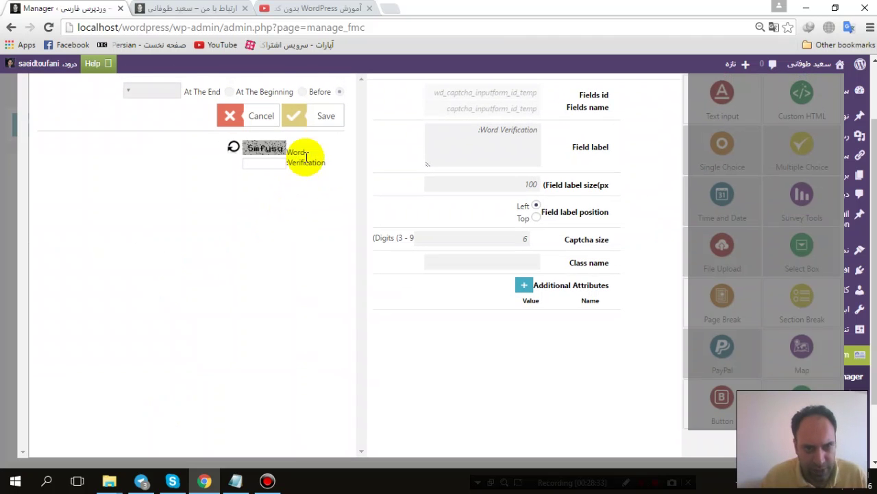
double_click(295, 162)
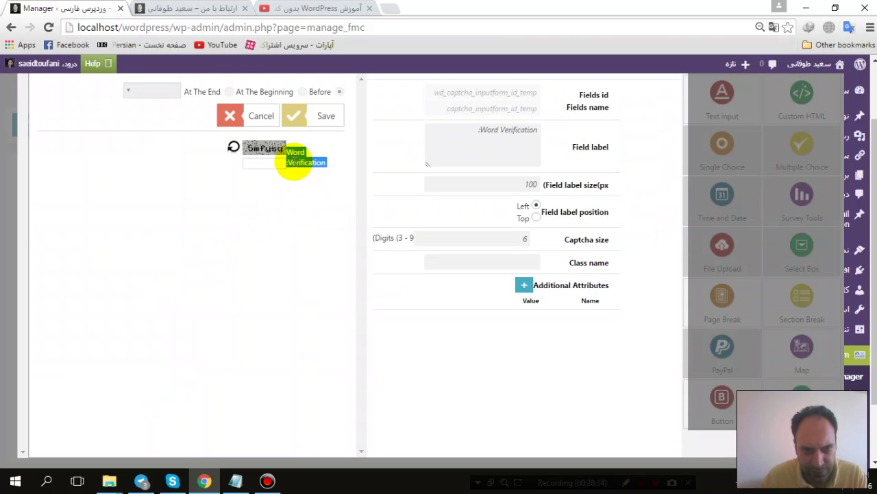
left_click(506, 131)
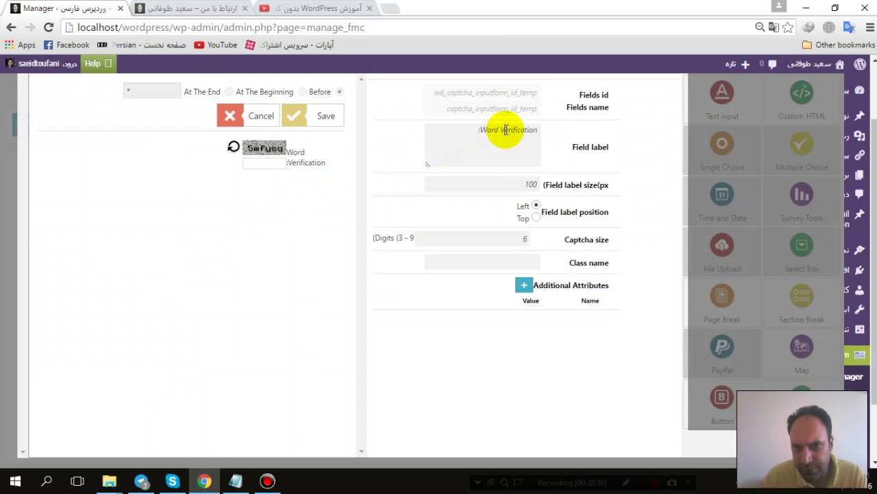
type("بل را وارد کنید:")
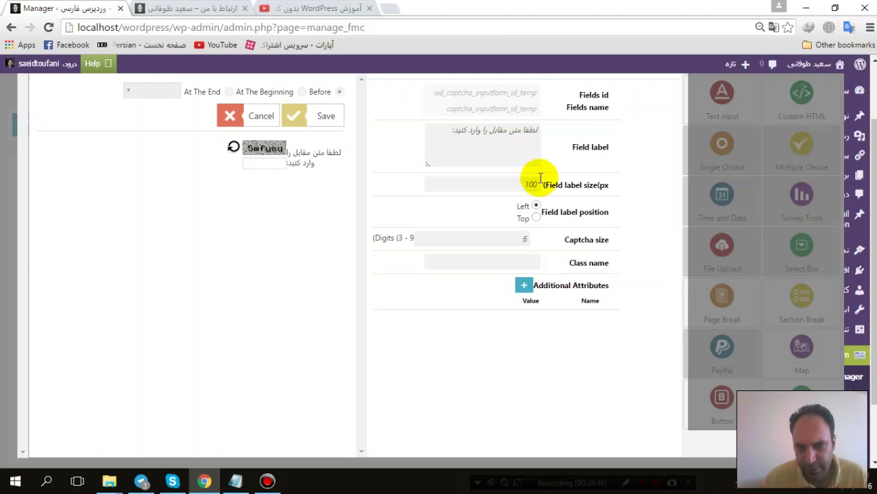
left_click(315, 116)
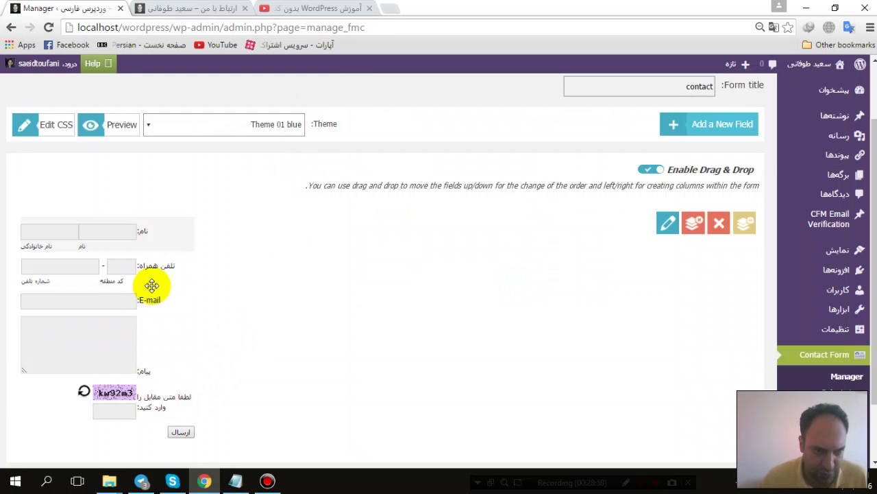
left_click(182, 434)
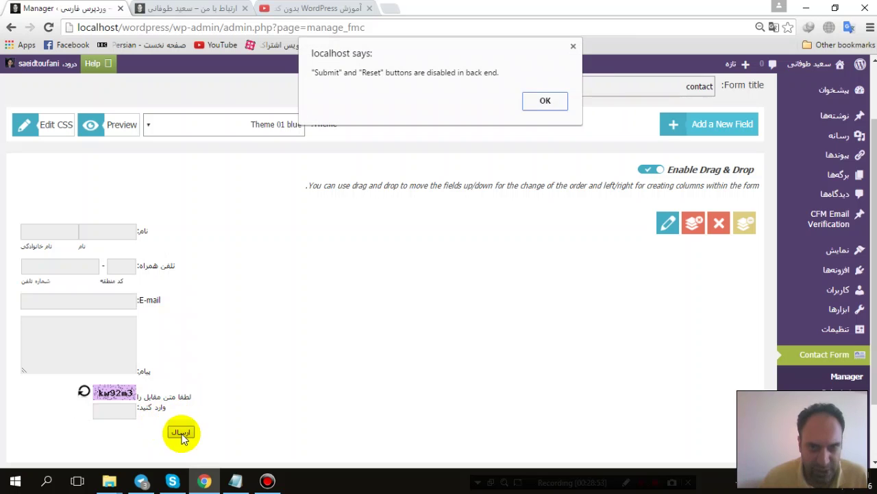
left_click(543, 101)
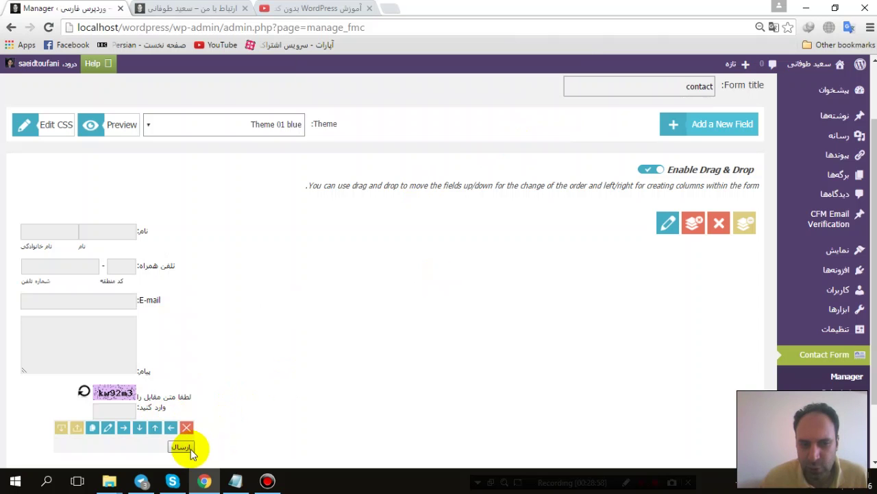
left_click(109, 431)
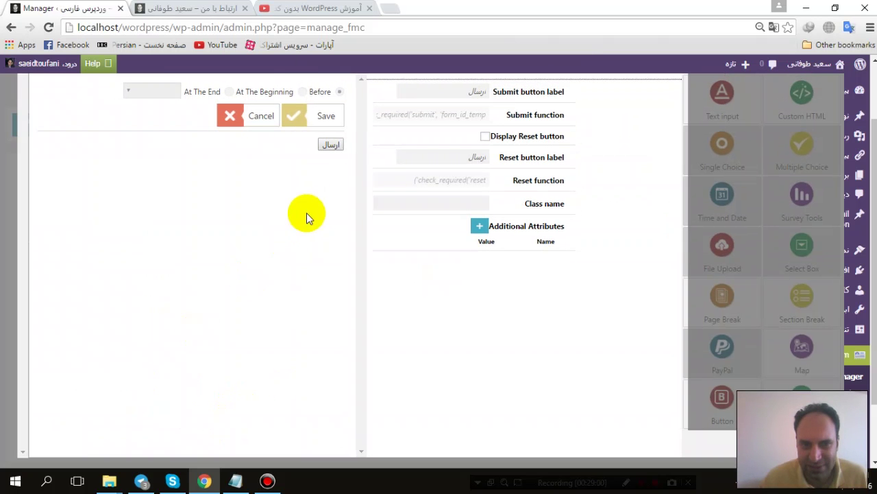
left_click(331, 146)
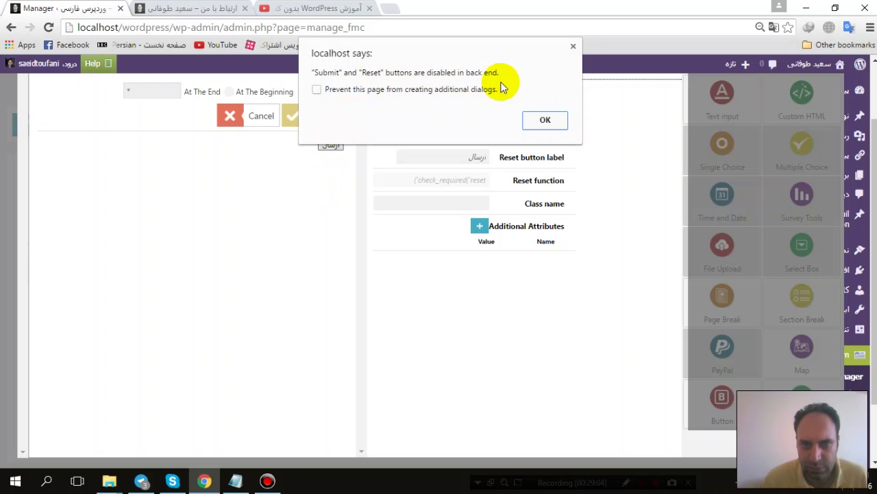
left_click(549, 120)
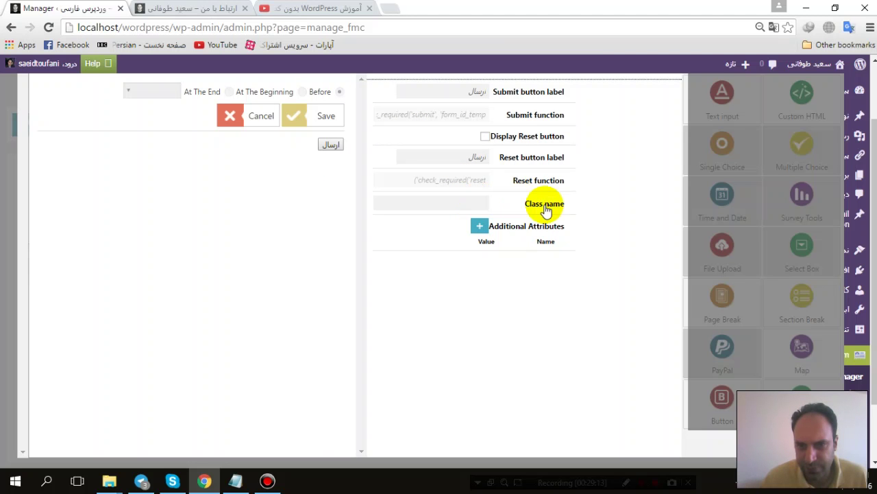
left_click(314, 114)
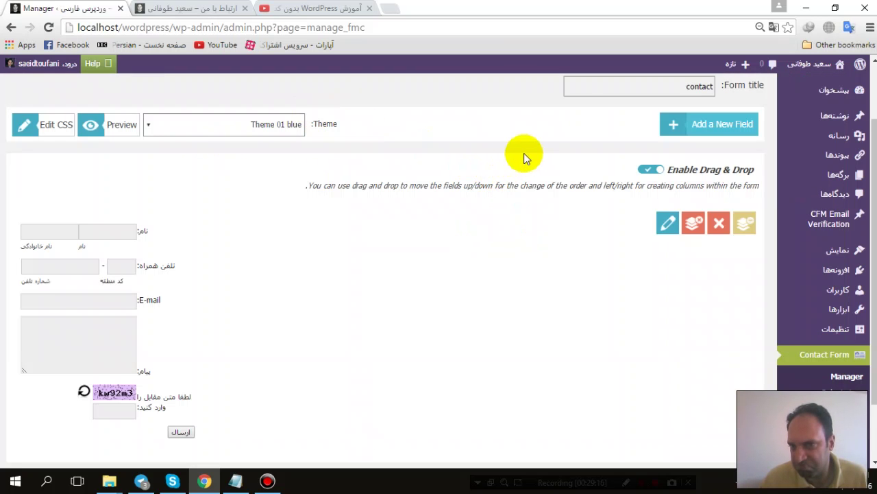
scroll(518, 158, "up", 1)
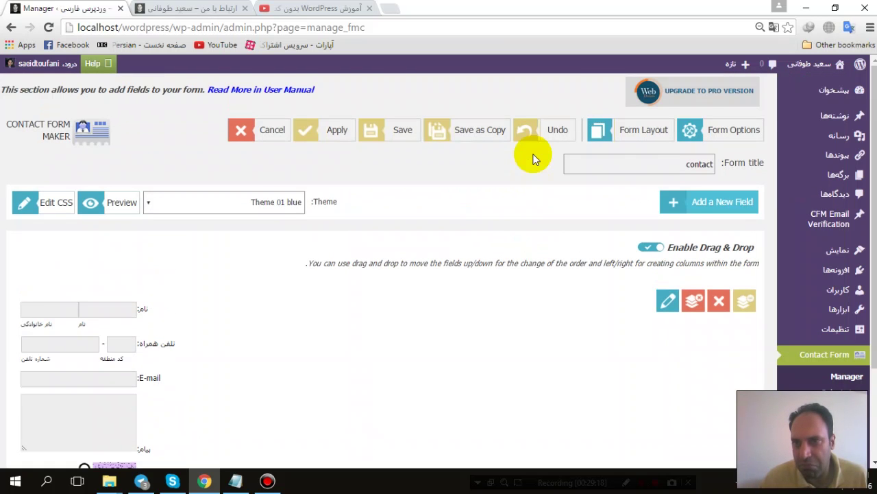
Step: Open the contact form's Form Options and browse the Email Options tab
left_click(710, 129)
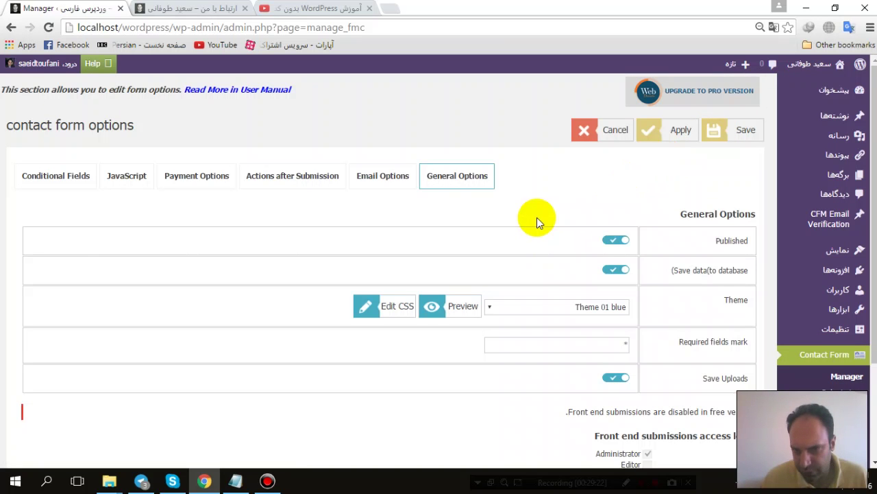
scroll(536, 223, "down", 1)
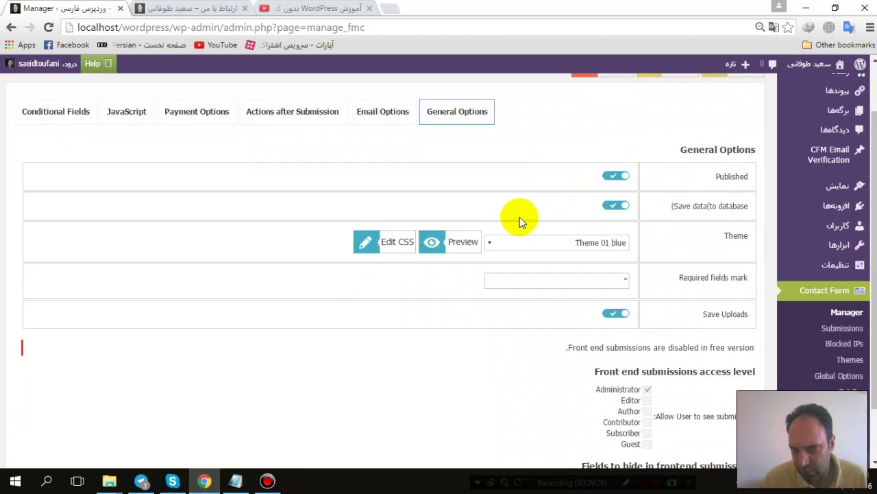
scroll(573, 260, "down", 1)
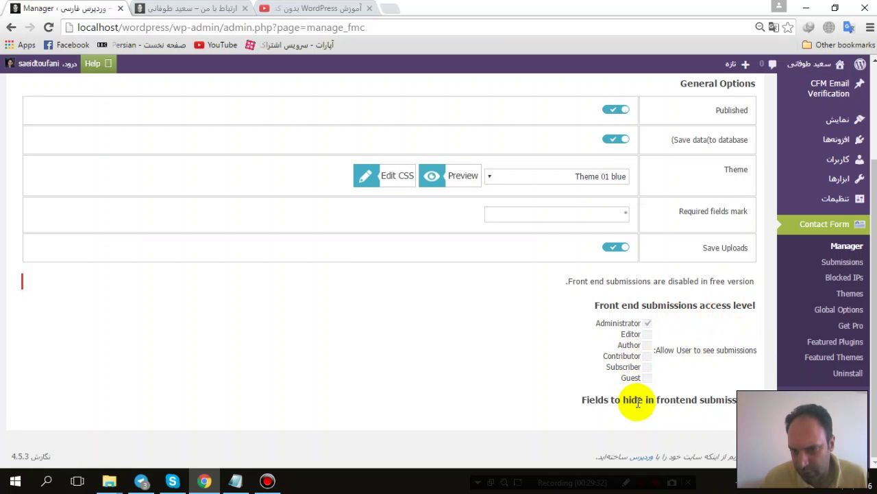
scroll(646, 290, "up", 2)
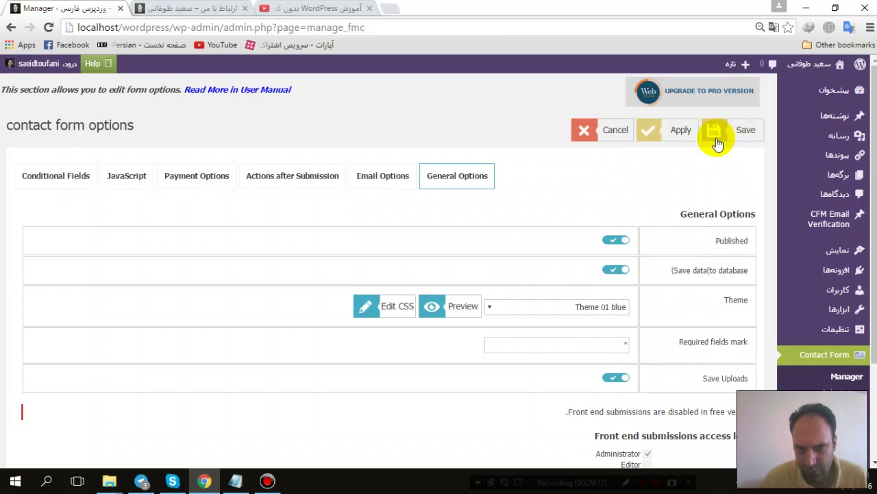
left_click(385, 179)
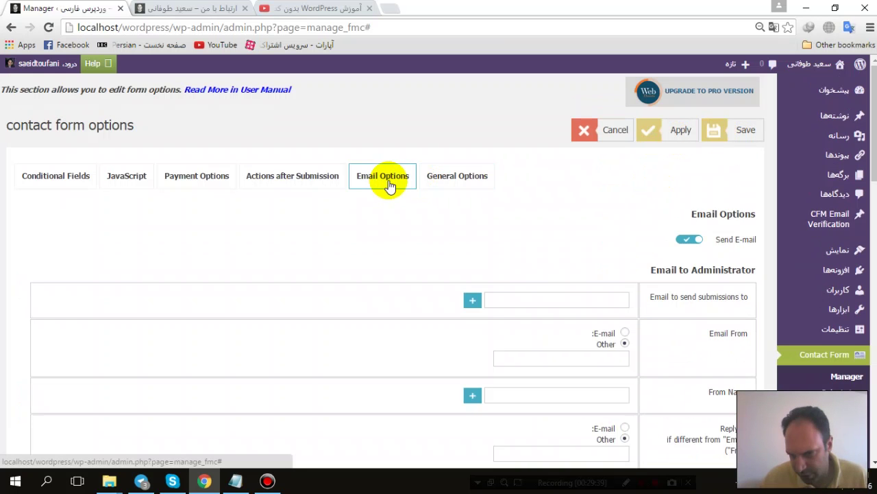
scroll(389, 187, "down", 1)
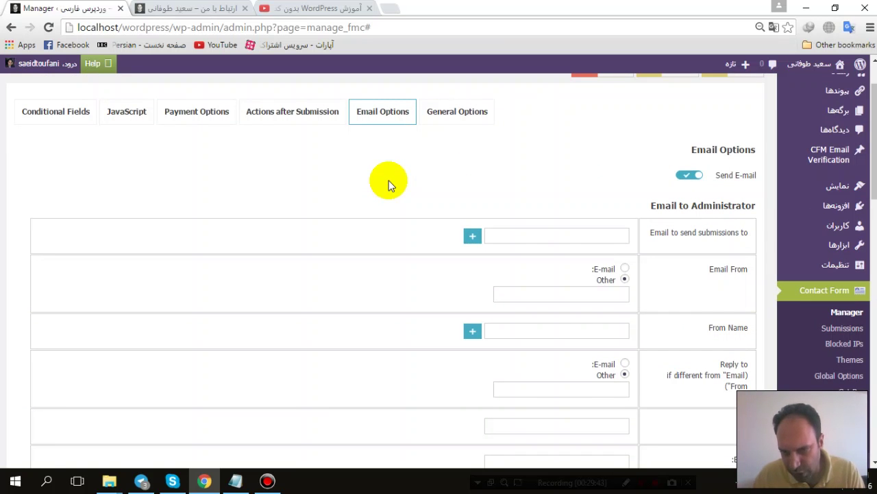
scroll(389, 182, "down", 1)
scroll(388, 185, "up", 2)
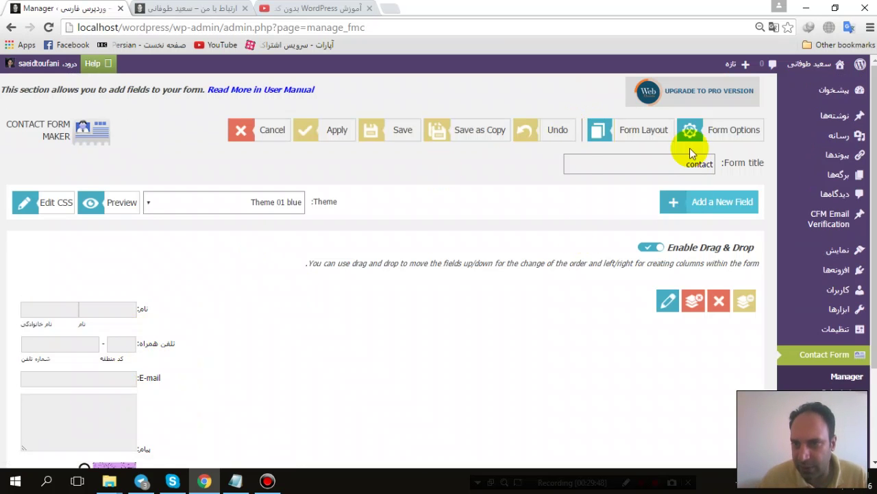
Step: Reopen Form Options and return to Email Options, showing Send E-mail on and empty admin fields
left_click(710, 136)
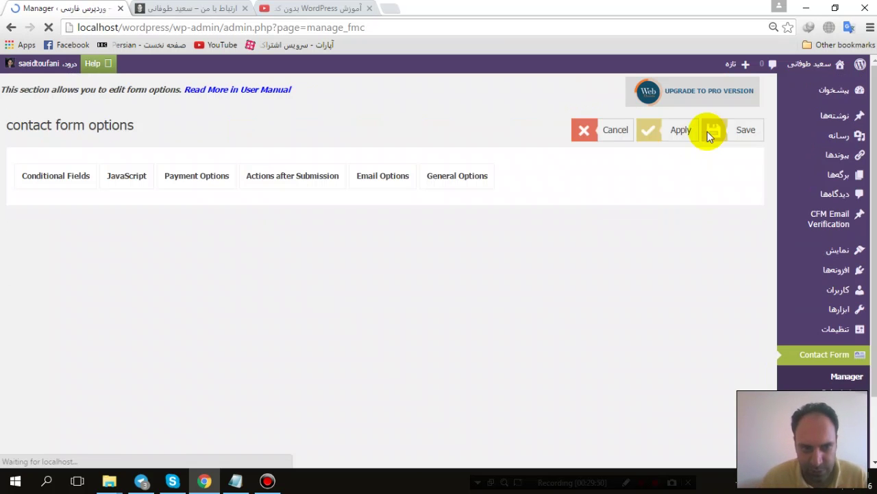
scroll(305, 256, "down", 1)
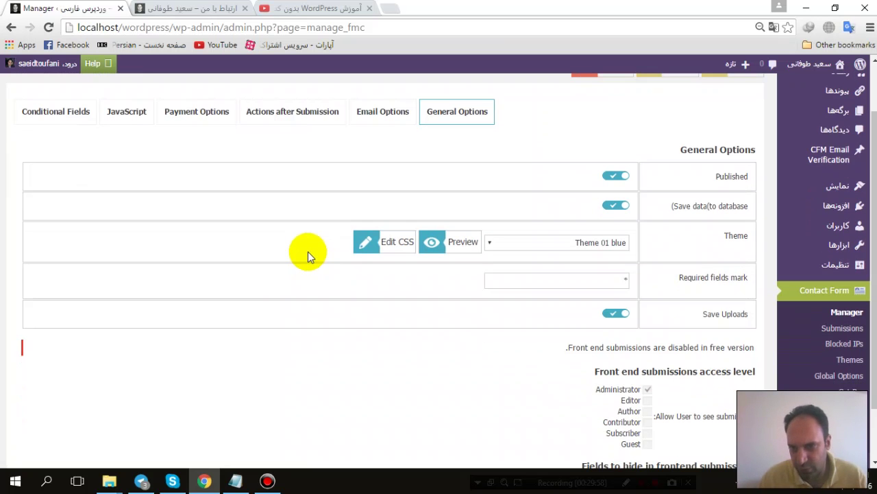
left_click(392, 112)
scroll(503, 235, "down", 3)
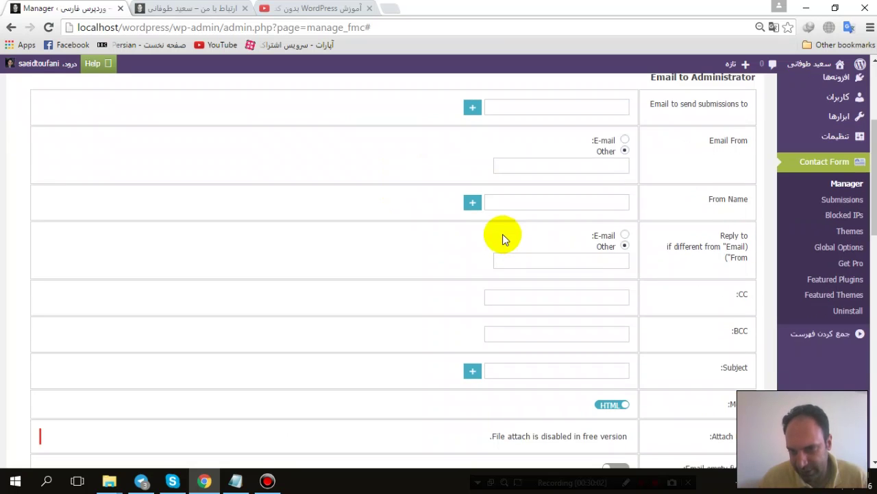
scroll(502, 236, "up", 1)
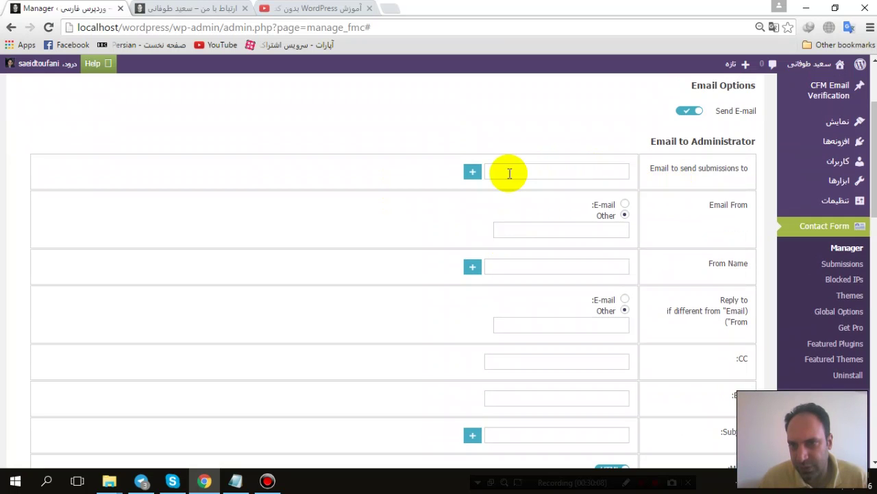
Step: Replace the 'Email to send submissions to' value with the new administrator e-mail address
left_click(524, 172)
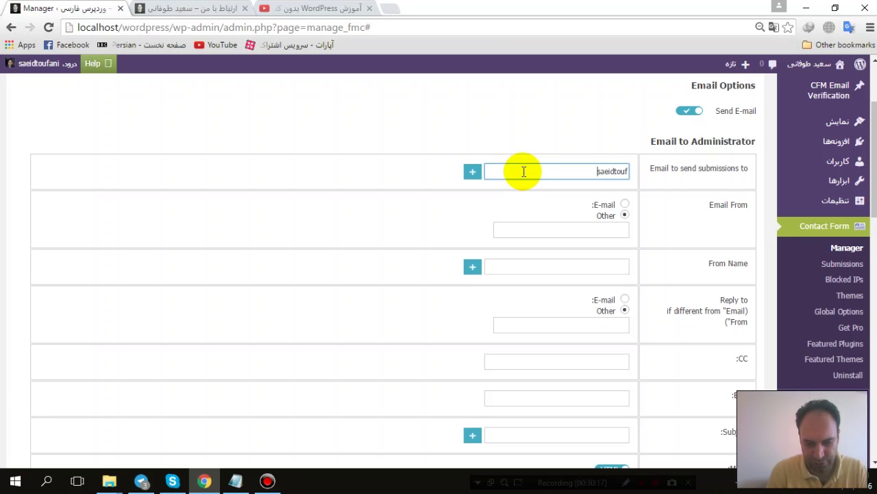
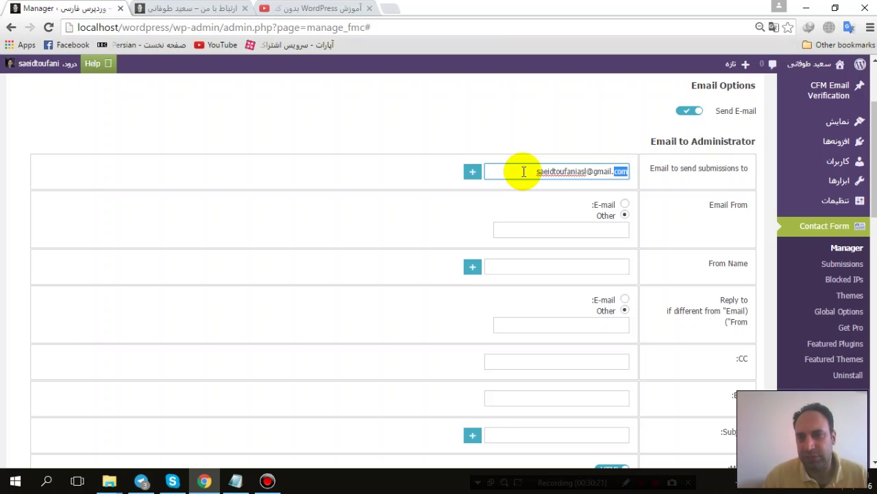
key("ctrl+a")
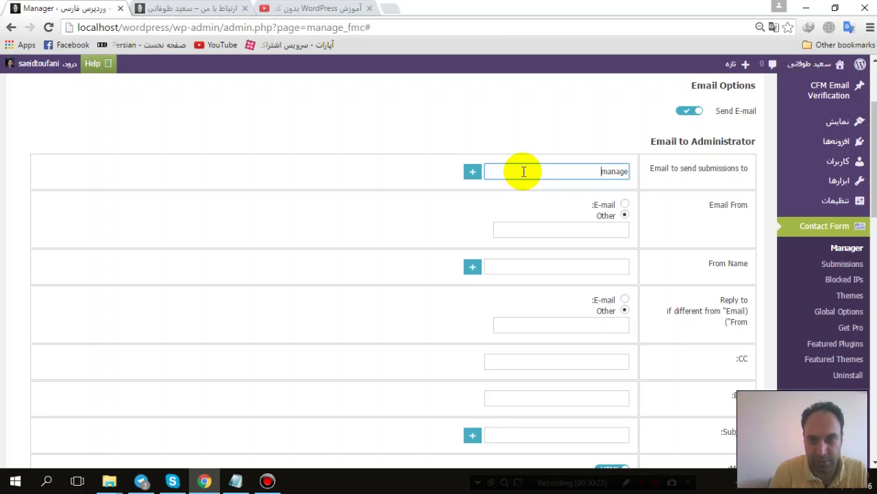
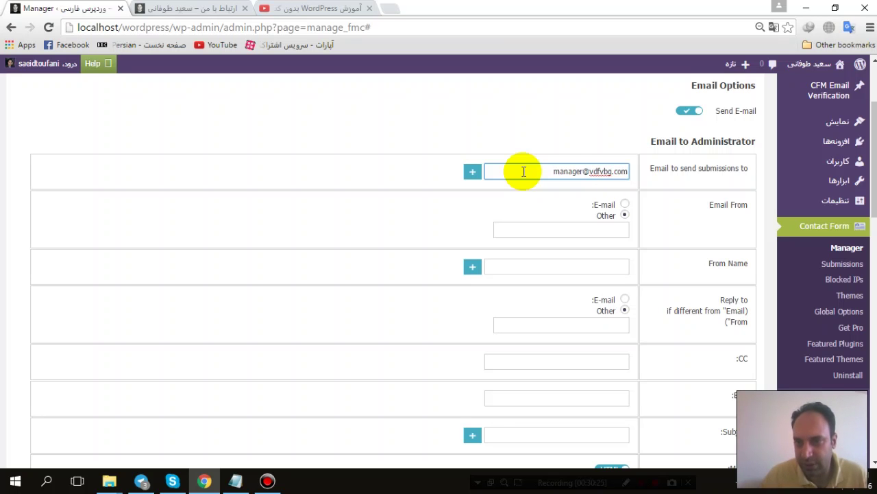
left_click(523, 171)
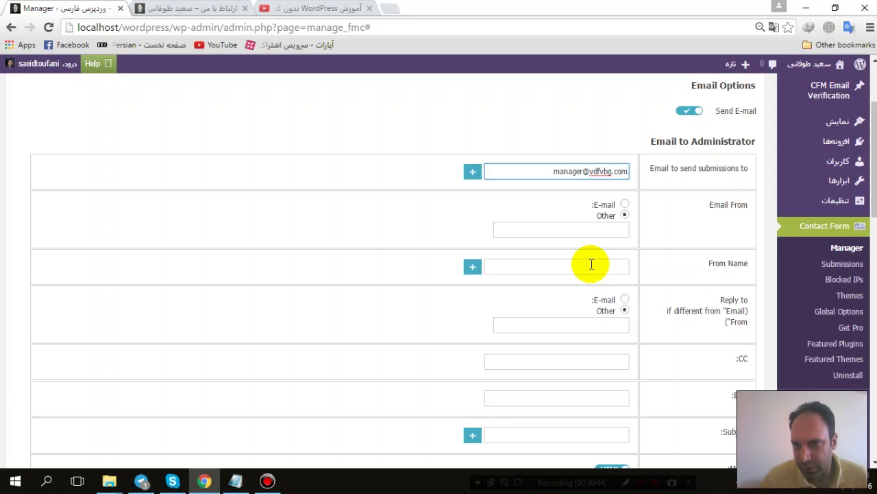
Step: Set the admin email subject to 'ارسال از قسمت تماسها'
left_click(591, 264)
scroll(626, 226, "down", 3)
scroll(626, 231, "up", 2)
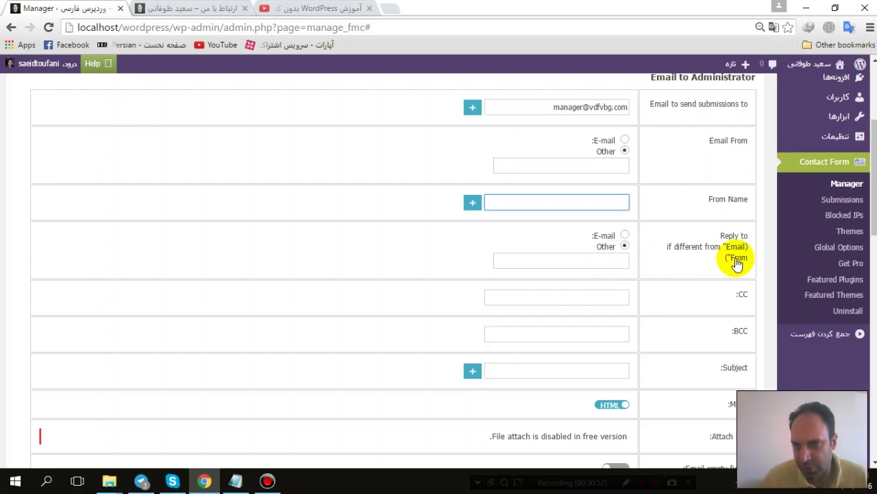
scroll(600, 265, "down", 1)
scroll(600, 264, "down", 2)
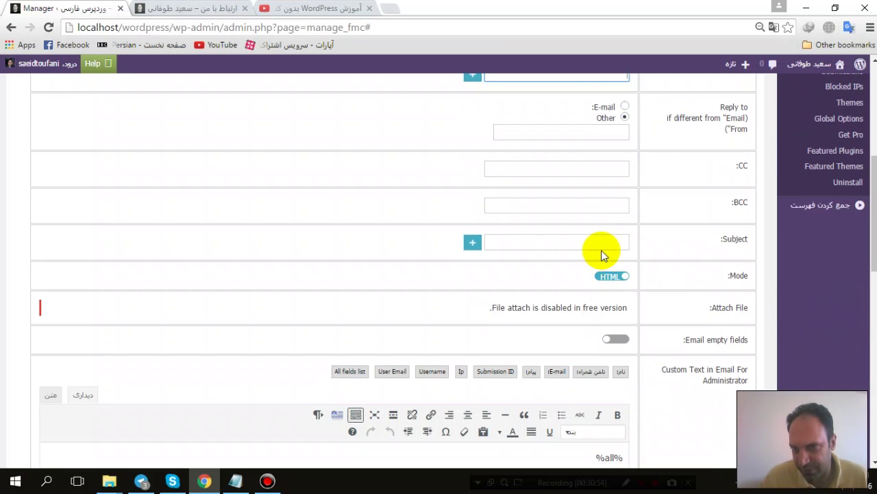
left_click(582, 246)
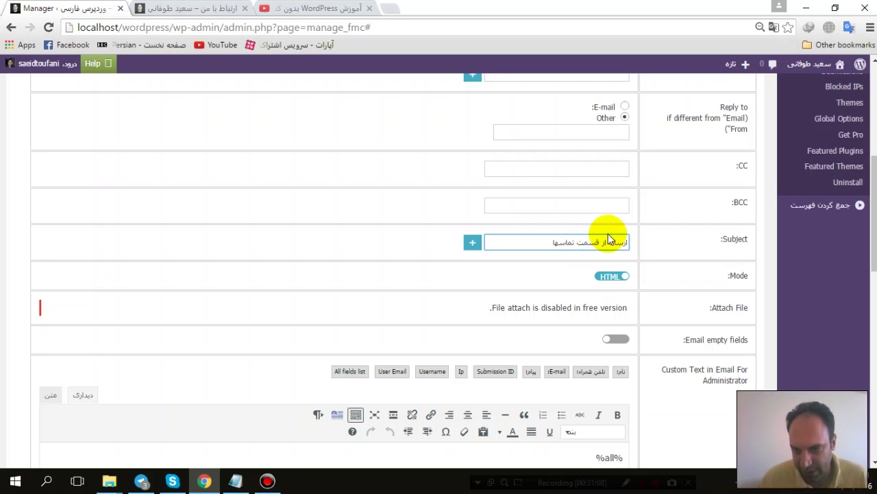
Step: Scroll through the Email to User settings below the admin email options
scroll(605, 308, "down", 2)
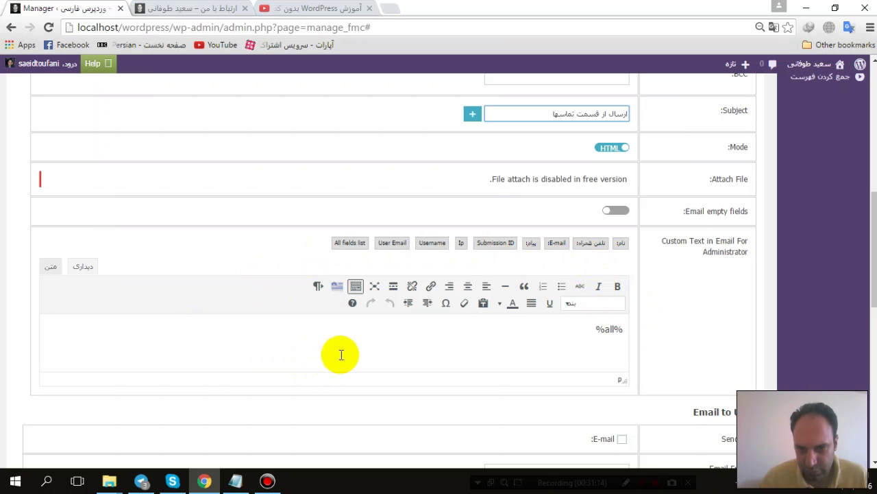
scroll(429, 347, "down", 1)
scroll(431, 346, "down", 3)
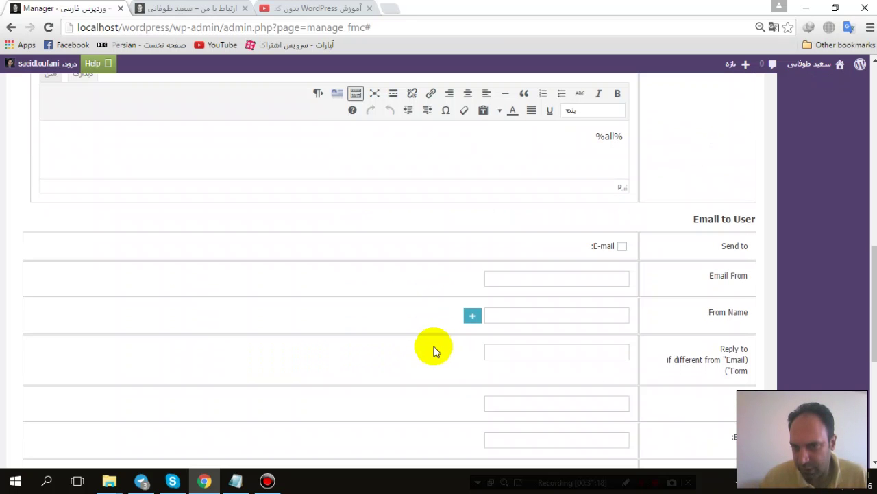
scroll(433, 351, "down", 2)
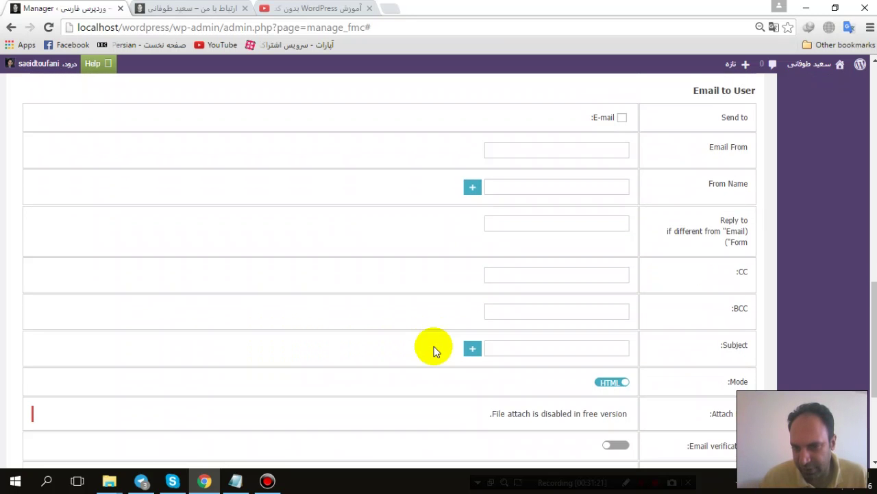
scroll(434, 351, "down", 3)
scroll(435, 352, "up", 5)
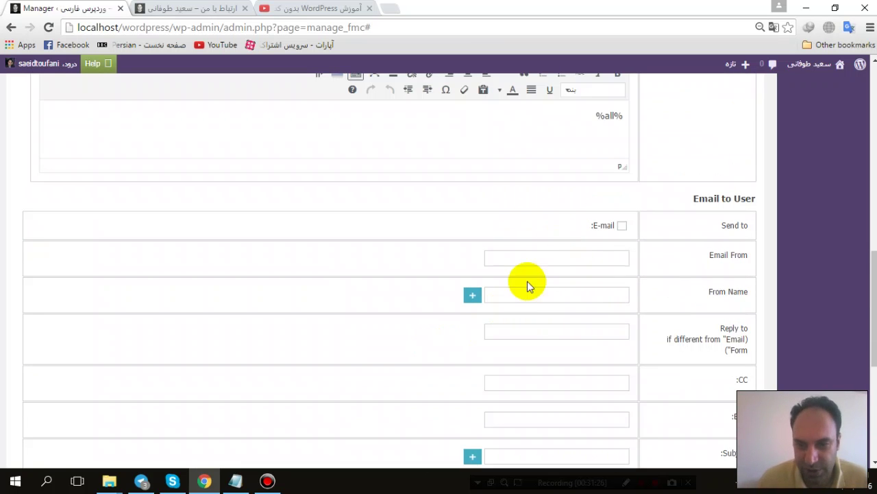
scroll(521, 291, "down", 1)
scroll(583, 313, "down", 5)
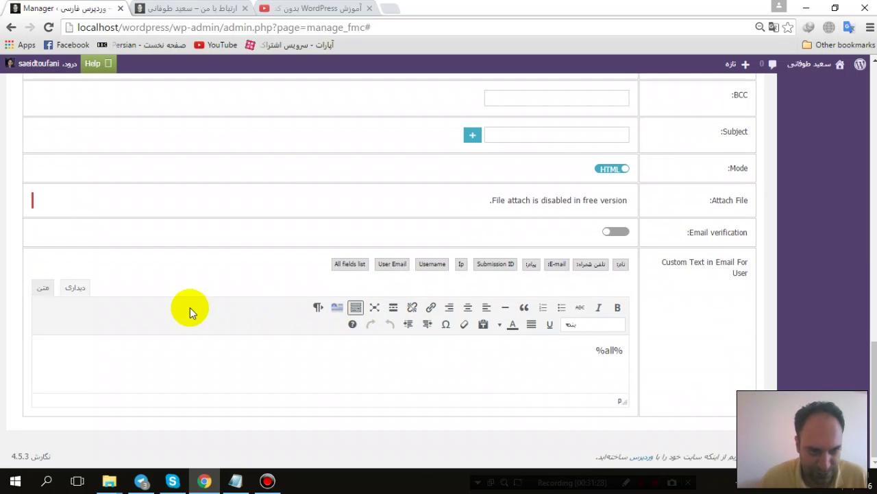
scroll(182, 363, "up", 10)
Step: Save the email options, then test the live page by sending with an empty captcha and dismissing the alert
left_click(744, 131)
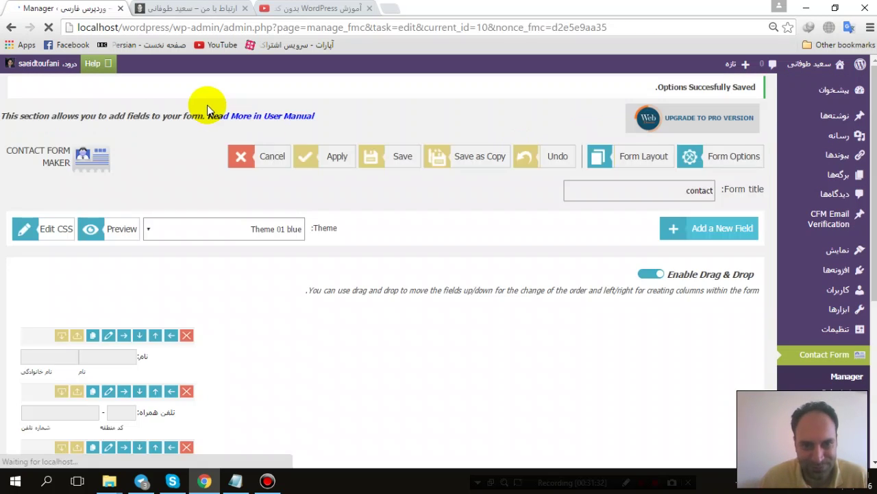
left_click(199, 8)
key("F5")
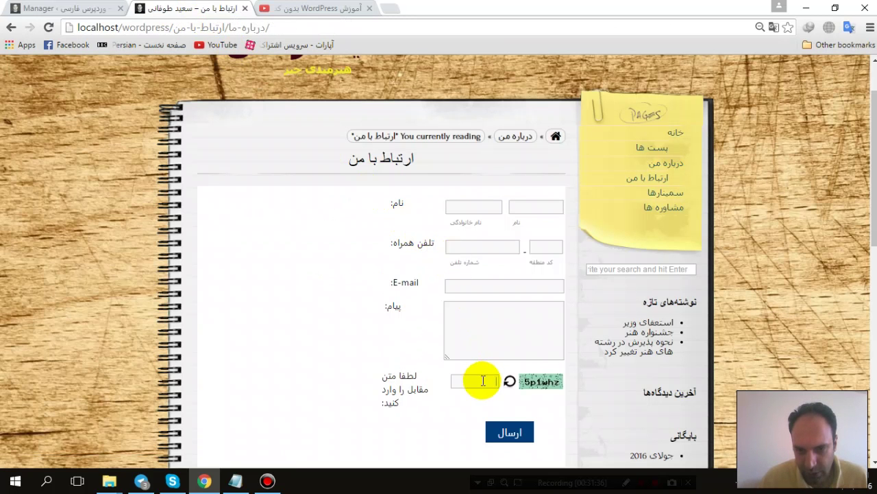
left_click(507, 435)
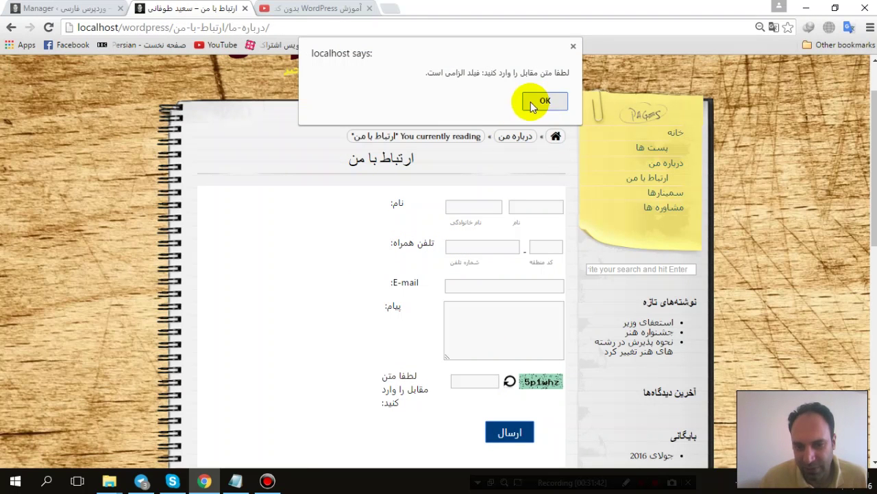
left_click(533, 104)
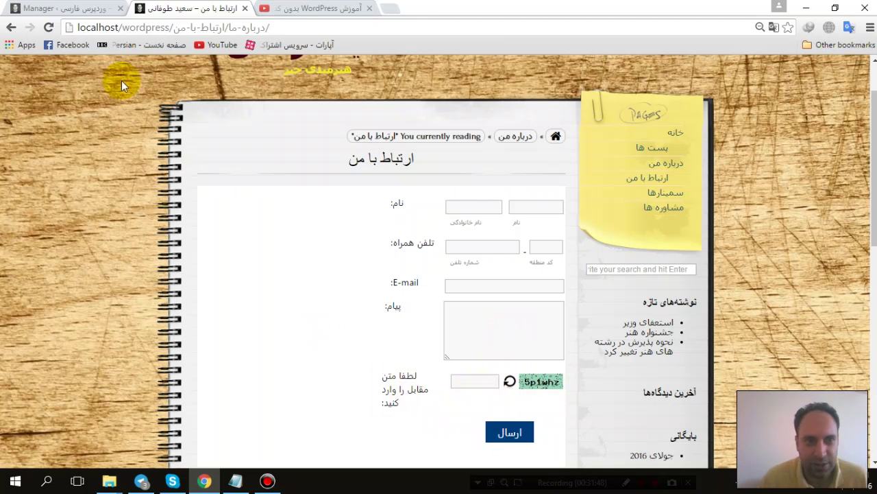
left_click(75, 7)
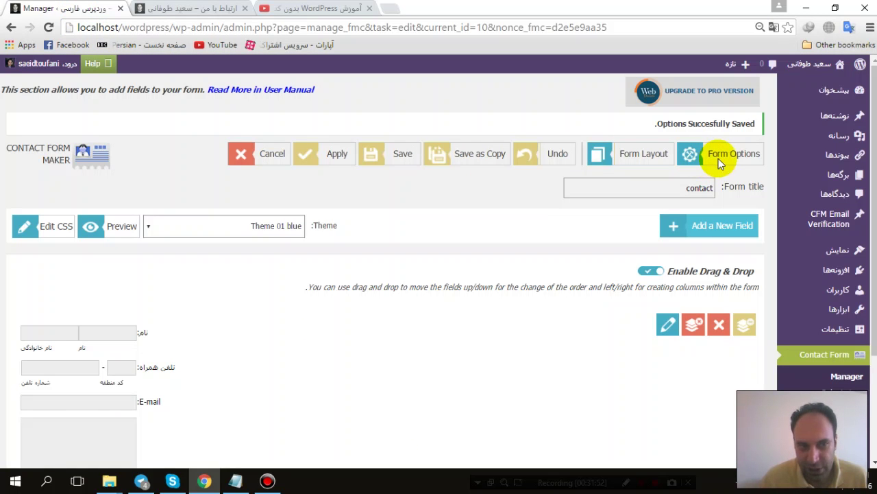
Step: Delete the administrator recipient address in the form's Email Options
left_click(718, 160)
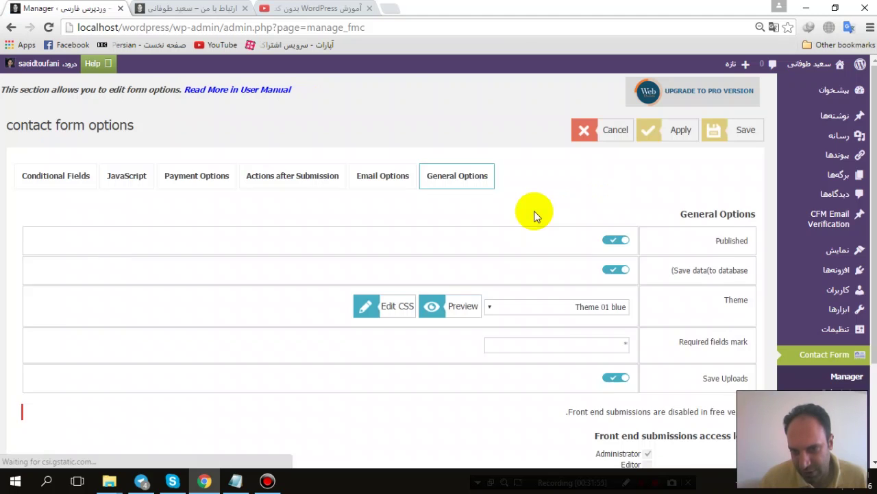
scroll(534, 210, "down", 2)
scroll(534, 210, "up", 2)
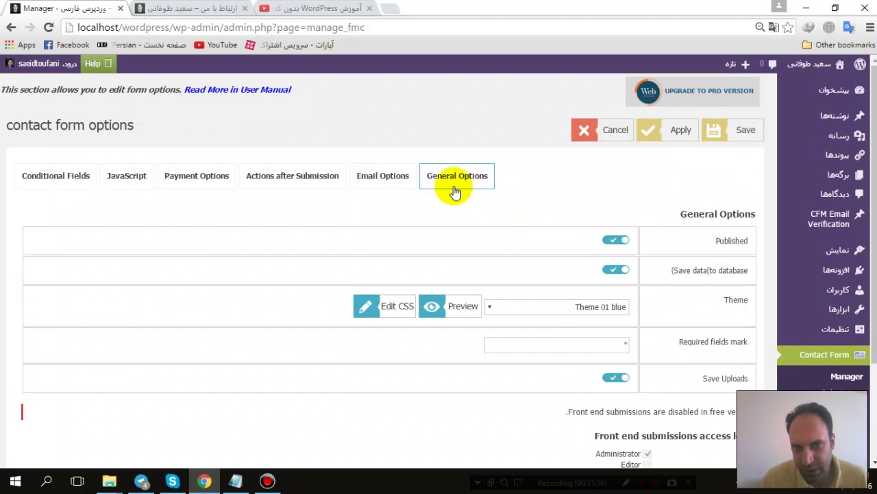
left_click(392, 177)
scroll(620, 260, "down", 2)
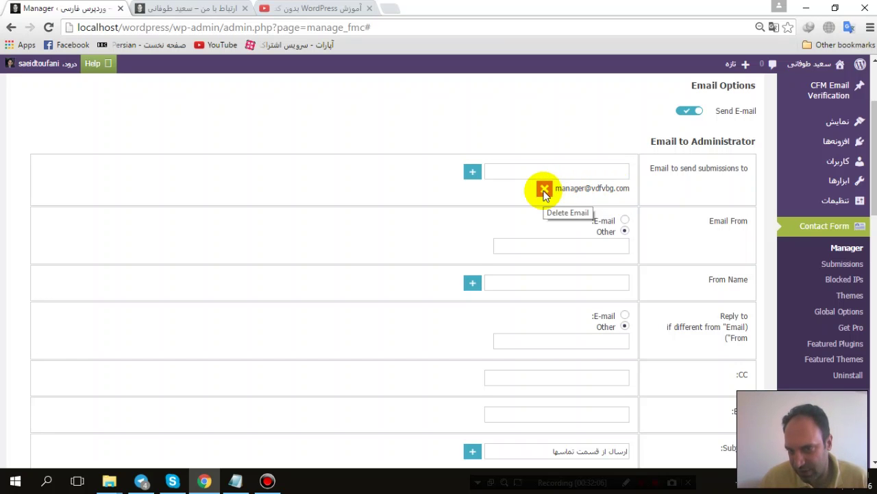
left_click(544, 190)
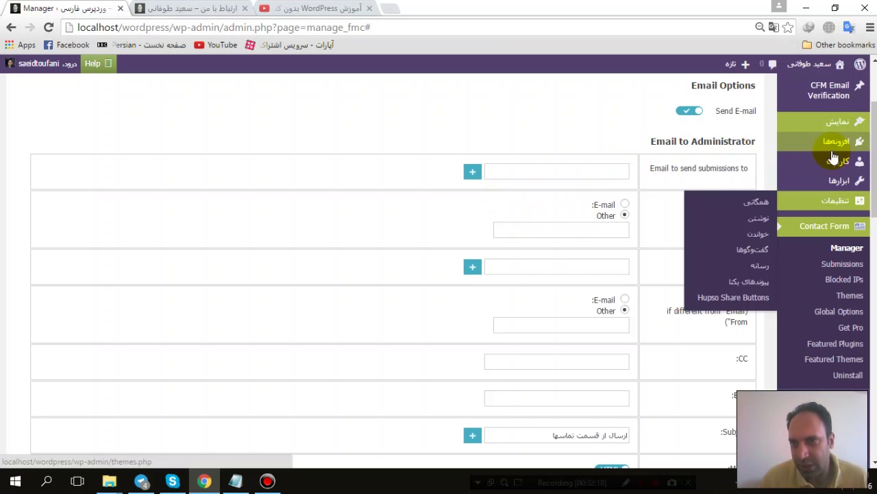
Step: Review the emptied recipient field, then switch to the live ارتباط با من page
scroll(482, 175, "down", 2)
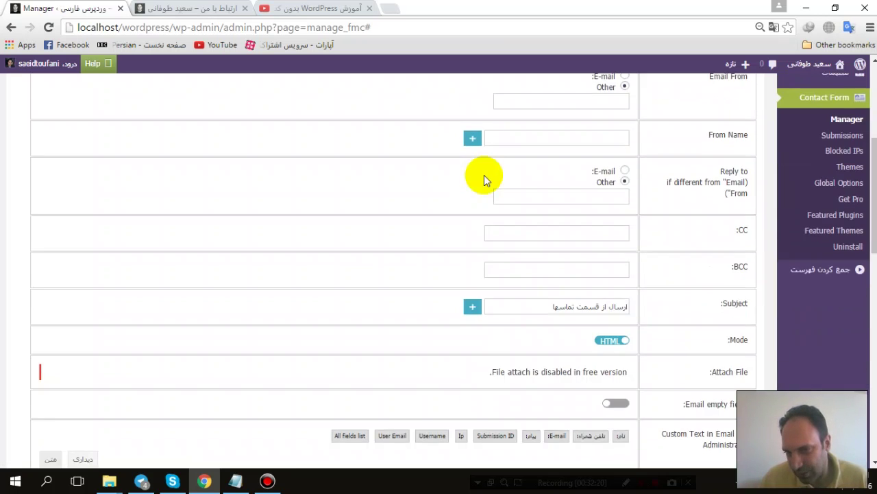
scroll(484, 175, "down", 3)
scroll(484, 174, "up", 3)
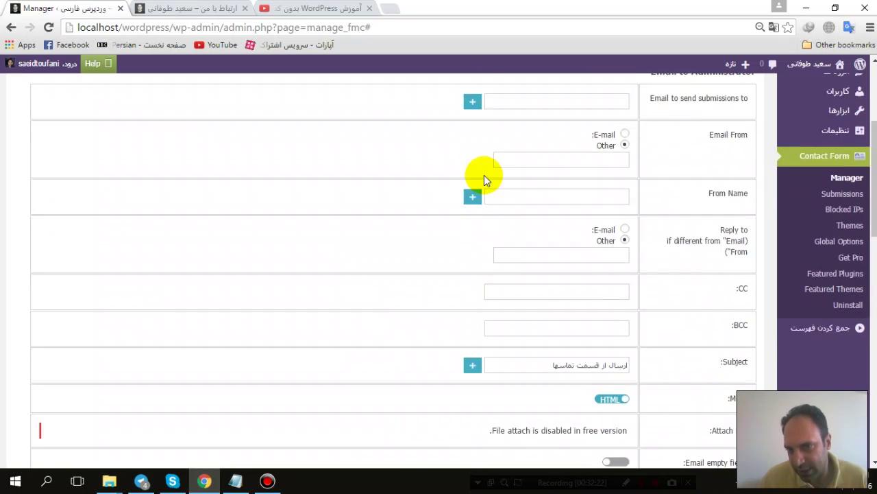
scroll(484, 175, "up", 4)
scroll(484, 175, "down", 2)
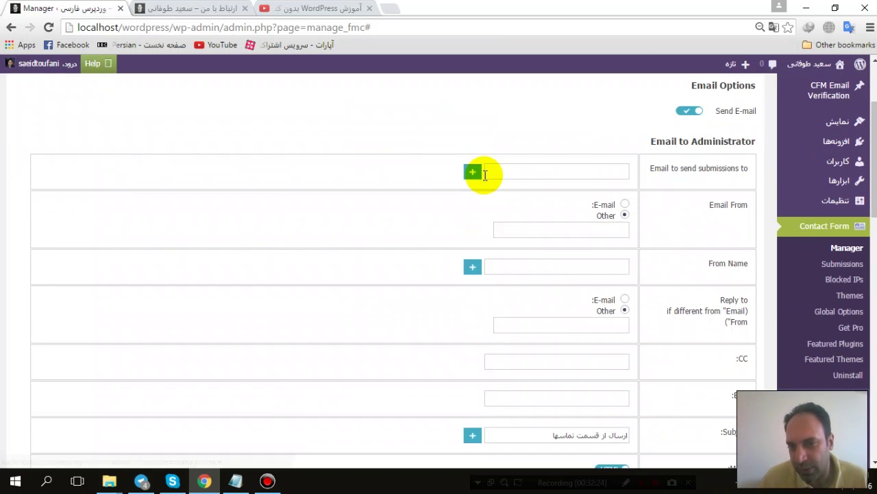
scroll(484, 175, "down", 1)
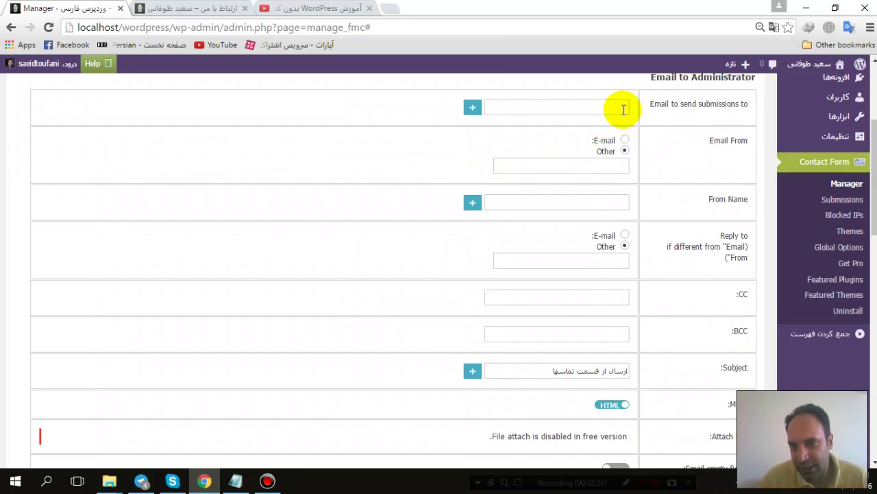
left_click(614, 107)
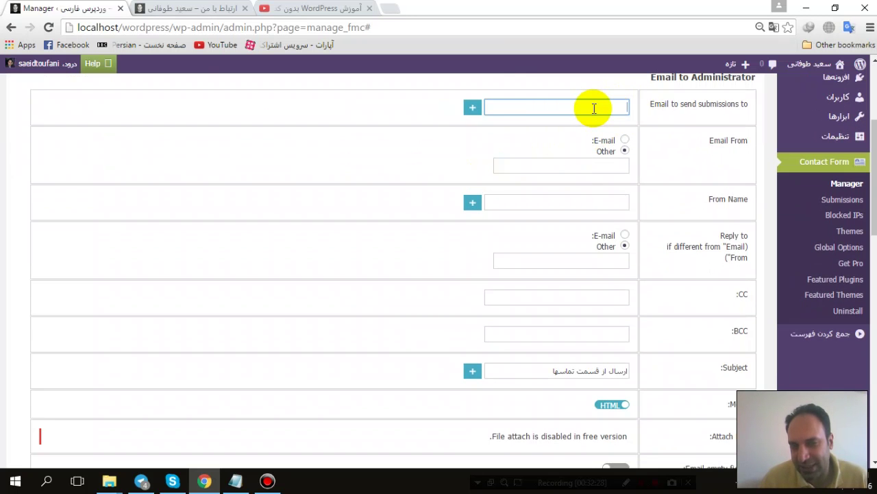
left_click(185, 9)
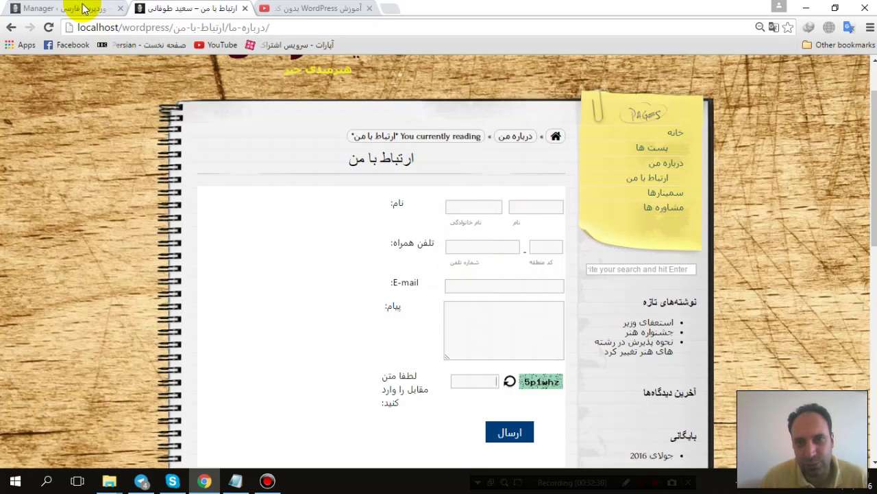
Step: Check the form's email settings in the admin tab
left_click(83, 8)
scroll(617, 240, "down", 2)
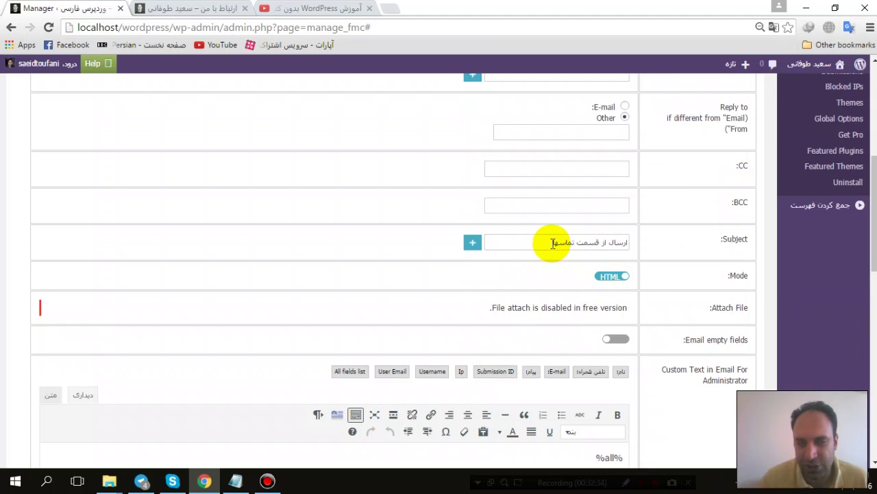
scroll(557, 246, "up", 2)
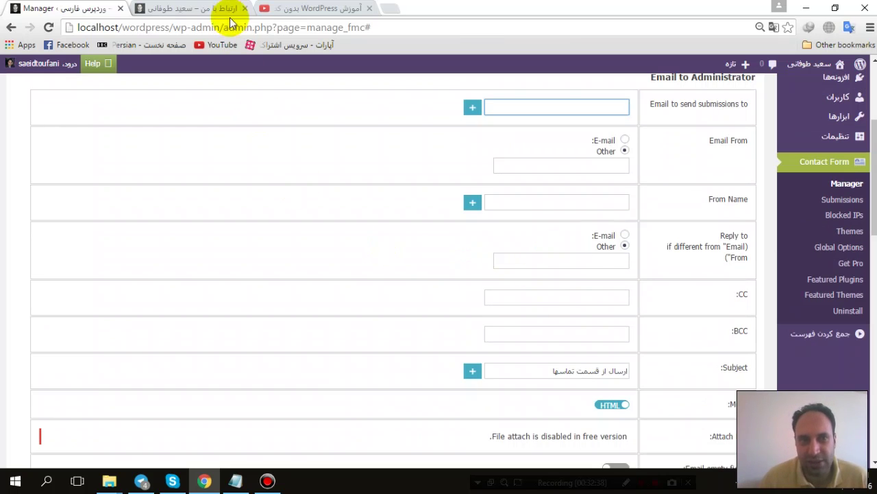
Step: Scroll through the live ارتباط با من page reviewing its fields, captcha and ارسال button
left_click(204, 8)
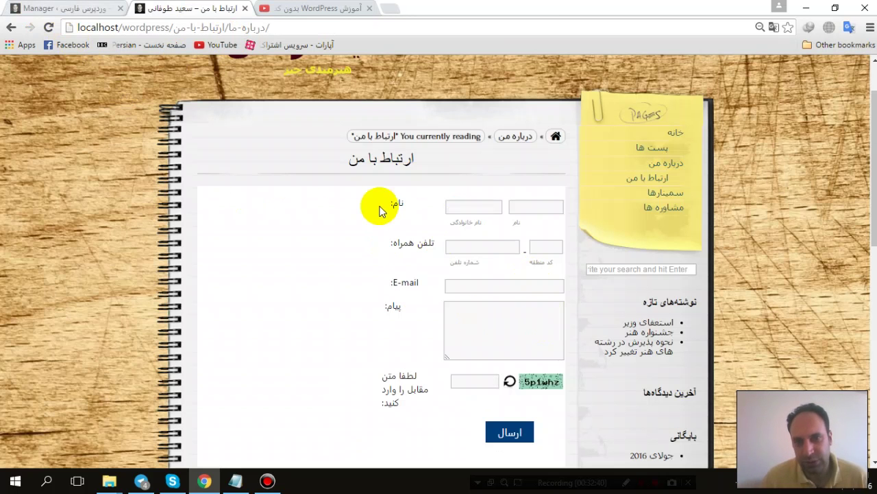
scroll(382, 208, "down", 3)
scroll(379, 211, "down", 2)
scroll(378, 210, "up", 3)
scroll(377, 210, "down", 6)
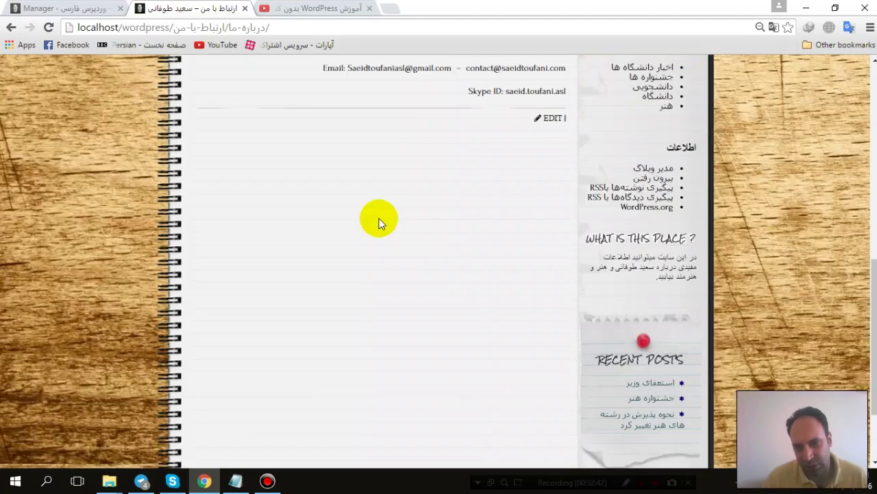
scroll(379, 218, "up", 5)
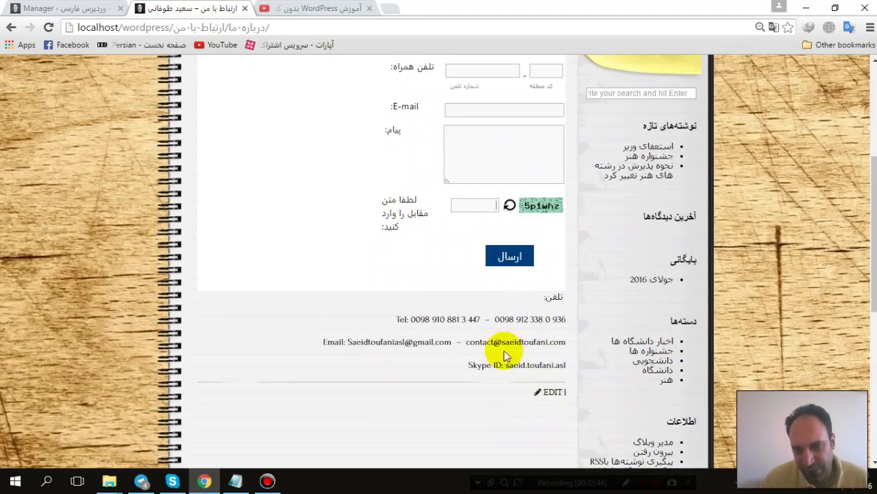
scroll(632, 335, "down", 3)
scroll(648, 325, "up", 4)
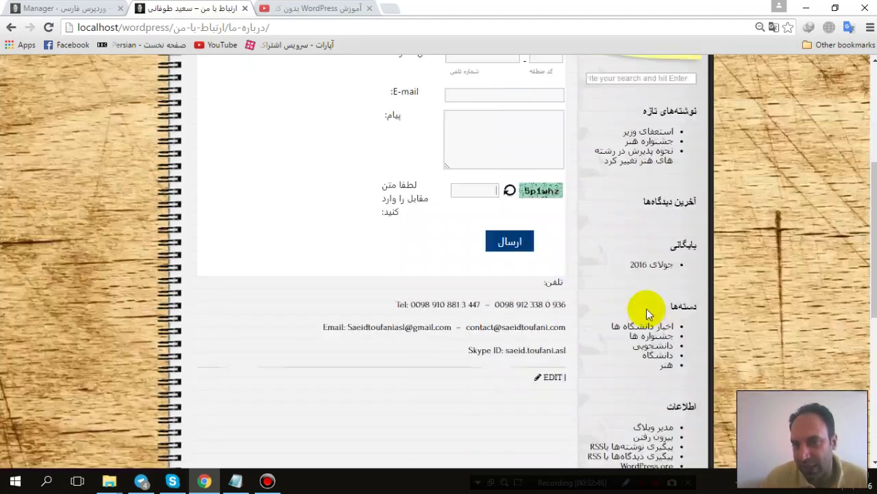
scroll(634, 286, "down", 5)
scroll(501, 336, "up", 5)
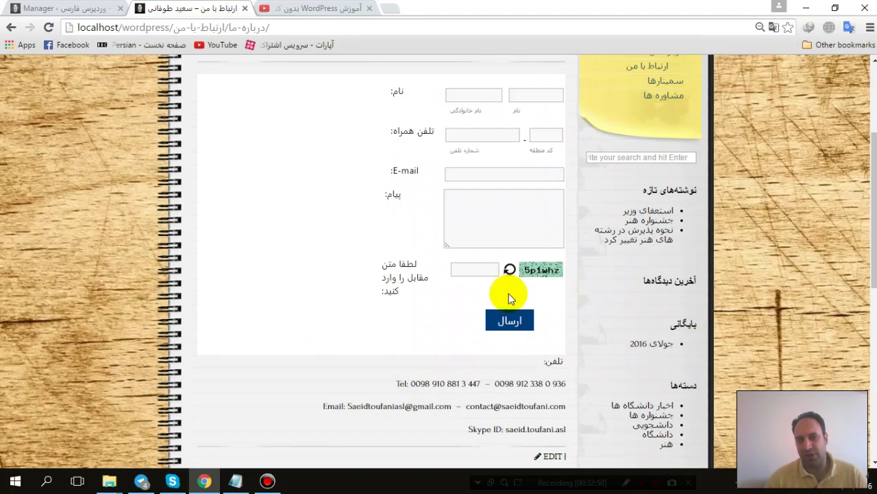
scroll(509, 294, "down", 3)
scroll(543, 372, "up", 4)
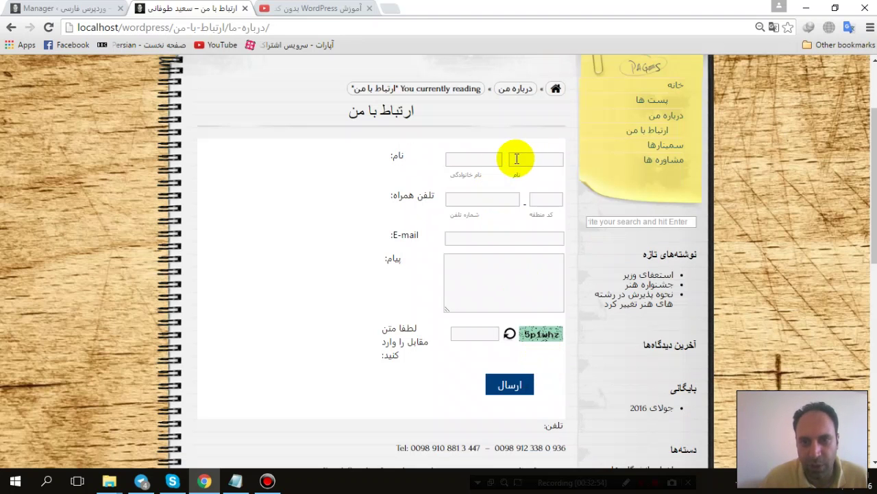
Step: Save the contact form options in the Manager tab
left_click(69, 7)
scroll(427, 187, "up", 3)
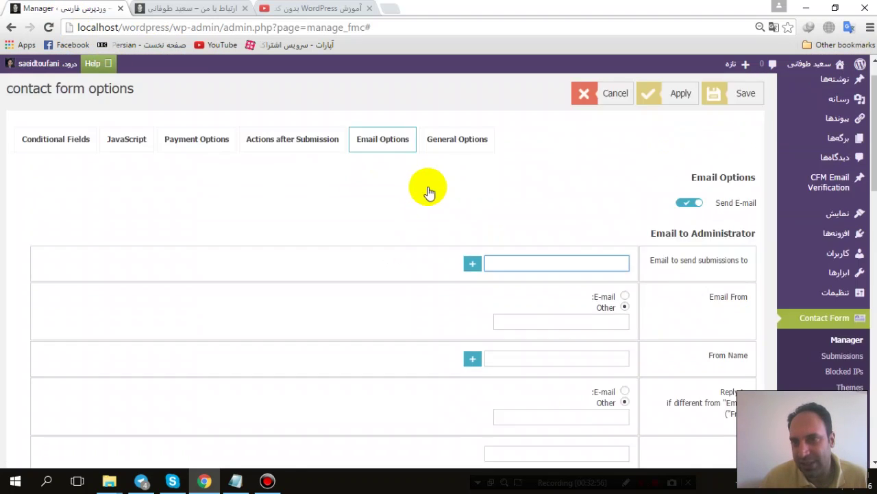
left_click(729, 139)
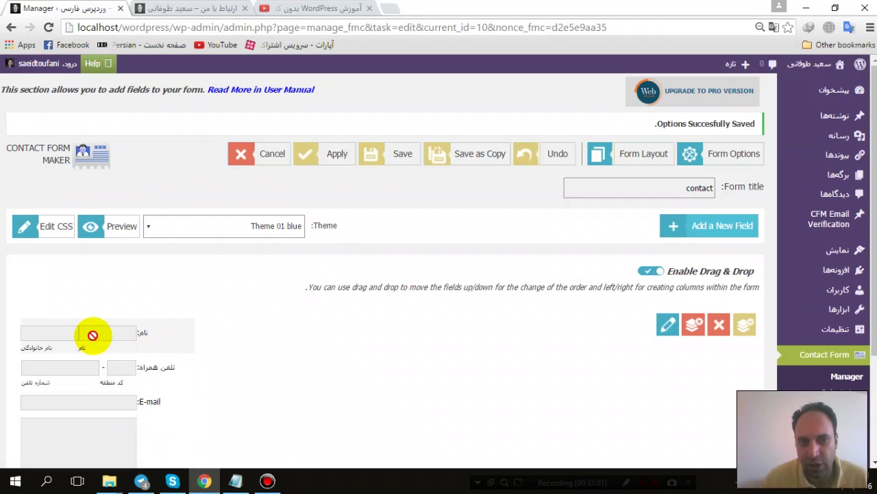
Step: Inspect the name field's settings without changes, then cancel to the list of 10 forms
mouse_move(88, 322)
left_click_drag(78, 340, 74, 308)
left_click(75, 326)
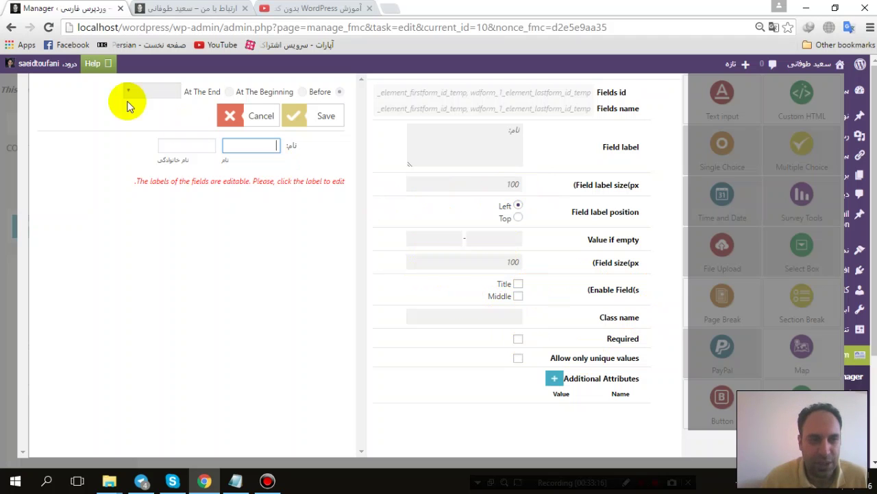
left_click(11, 116)
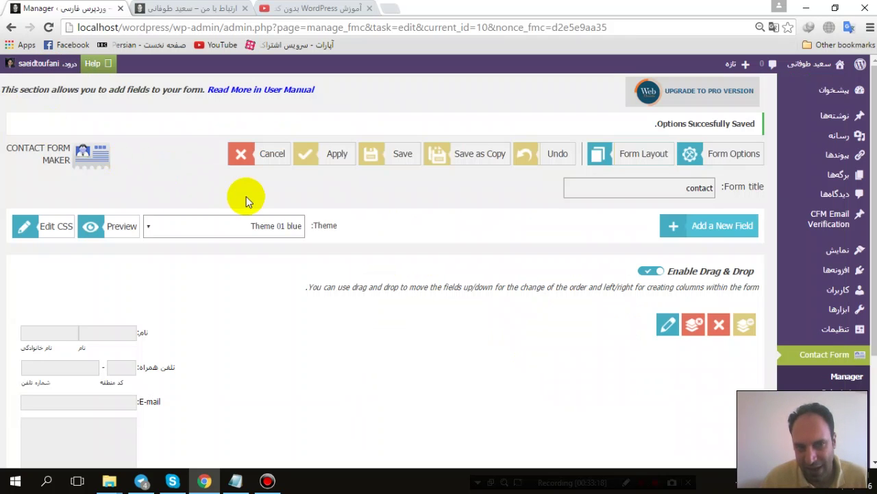
left_click(247, 158)
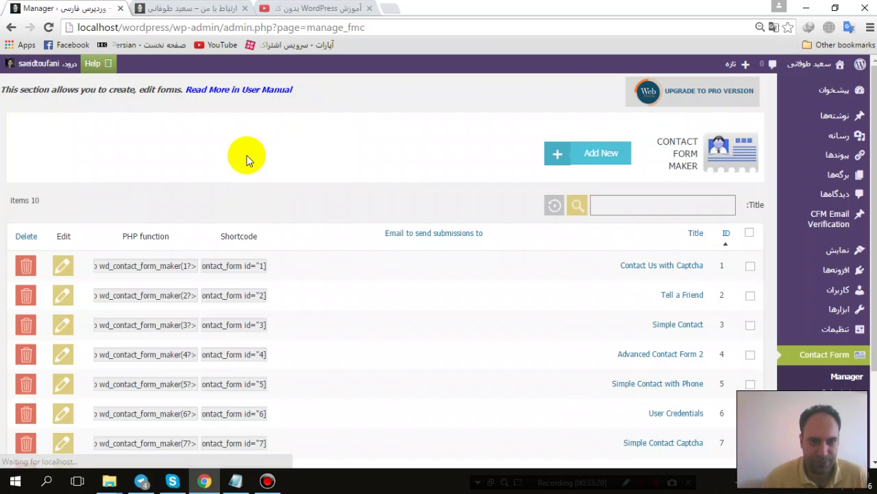
scroll(346, 218, "down", 1)
scroll(346, 218, "down", 1)
scroll(370, 247, "up", 3)
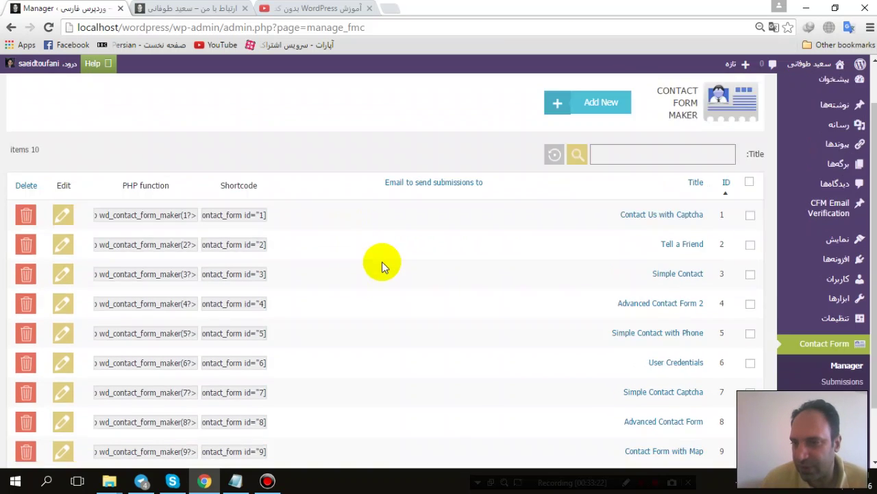
Step: Go to the installed Plugins list, briefly checking the live contact page
left_click(825, 278)
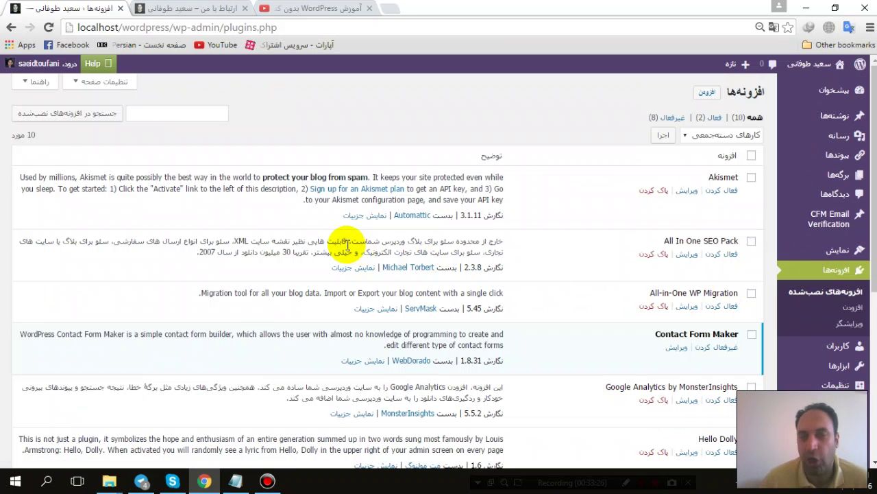
left_click(189, 9)
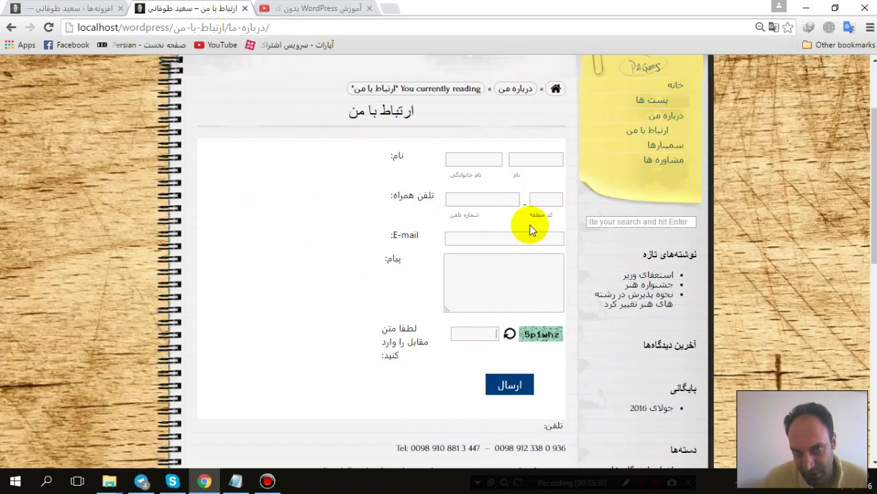
left_click(62, 8)
scroll(565, 207, "down", 1)
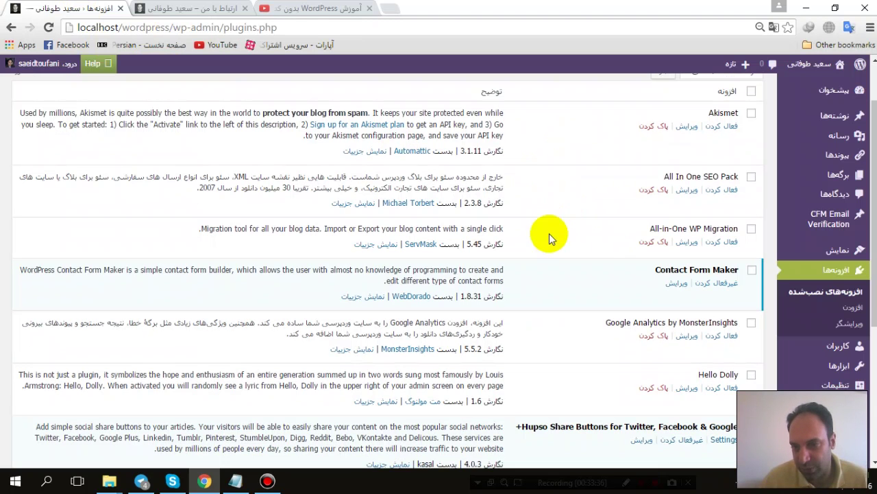
Step: Deactivate Contact Form Maker, then decline its deletion and return to the plugin list
left_click(725, 283)
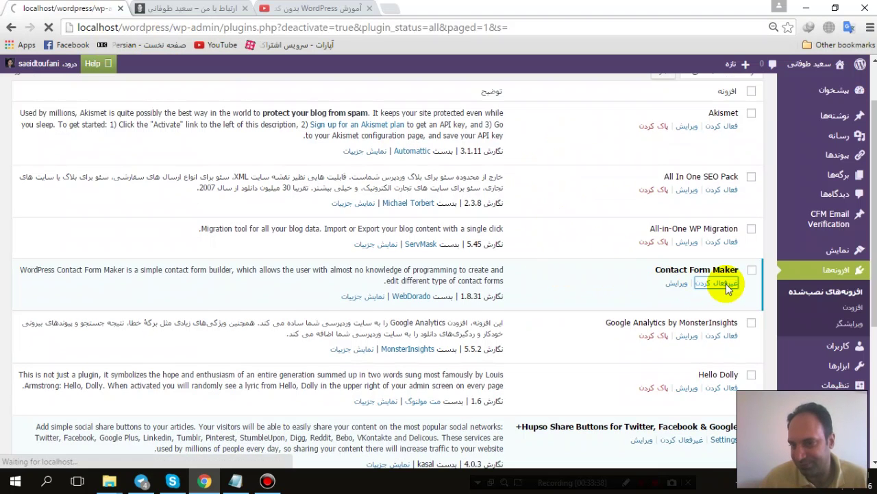
scroll(668, 260, "down", 2)
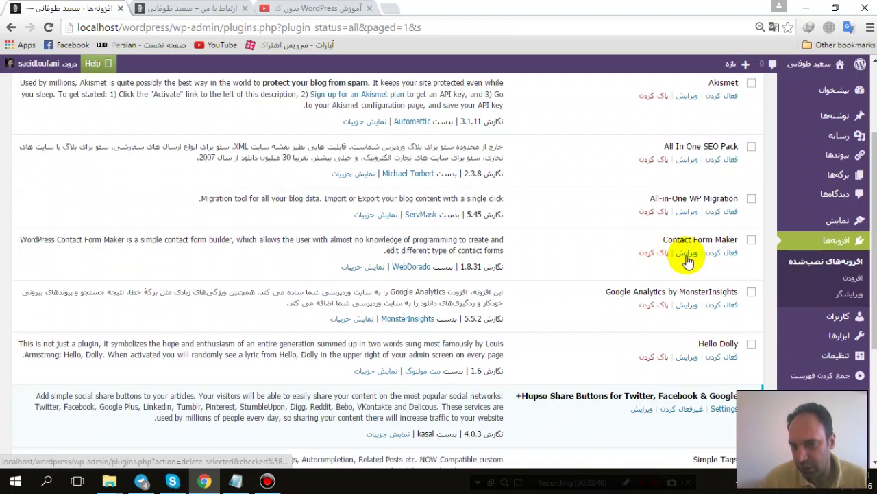
left_click(652, 259)
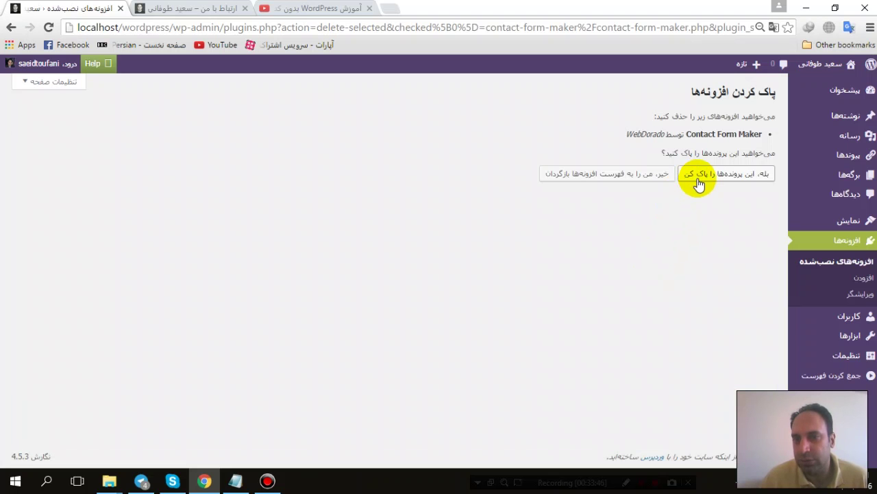
left_click(622, 181)
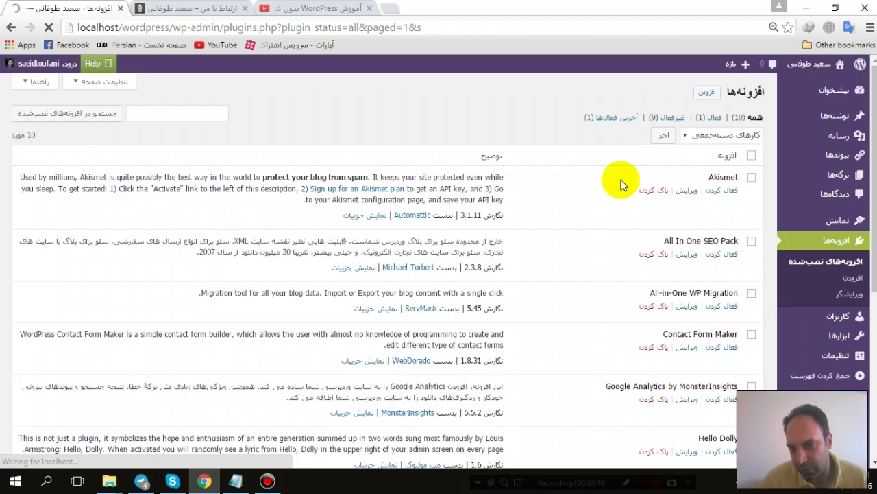
Step: Reactivate Contact Form Maker, view the site's Home (خانه) page, then return to the Plugins list
left_click(720, 347)
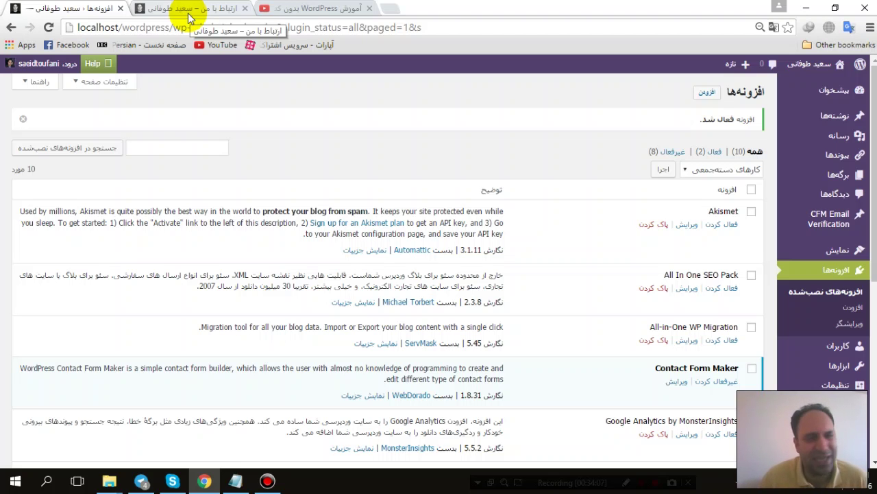
left_click(190, 15)
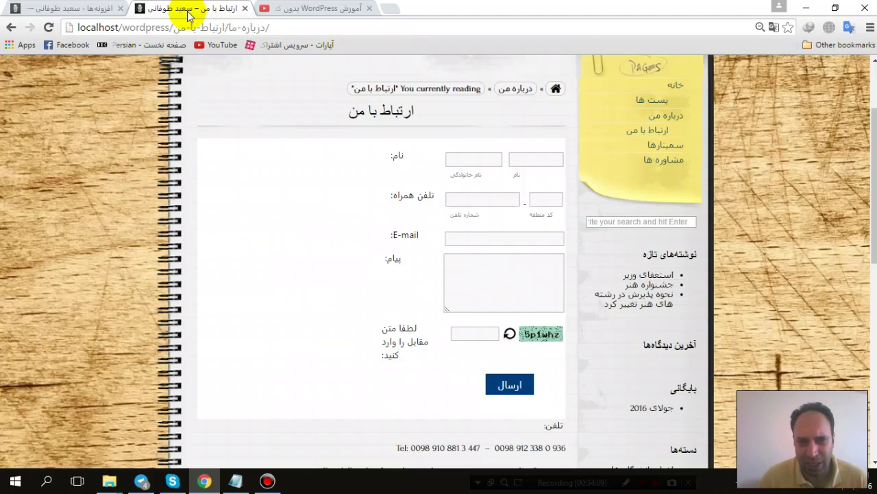
scroll(288, 214, "up", 3)
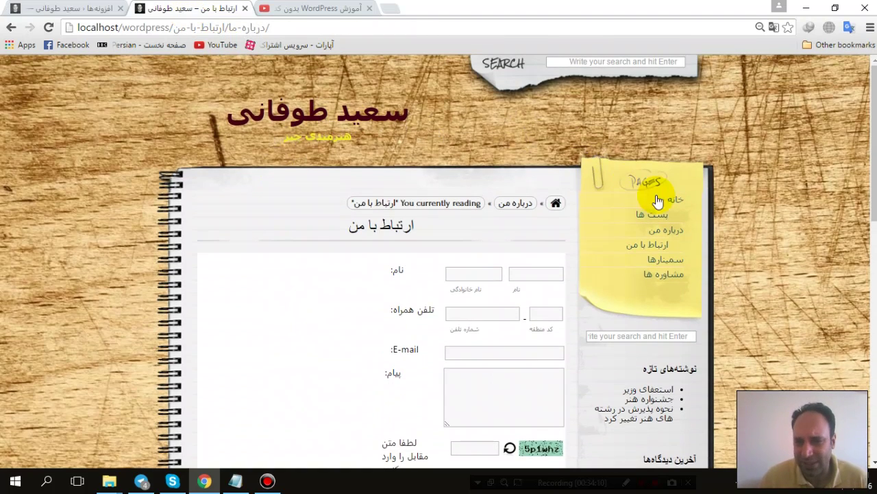
left_click(675, 201)
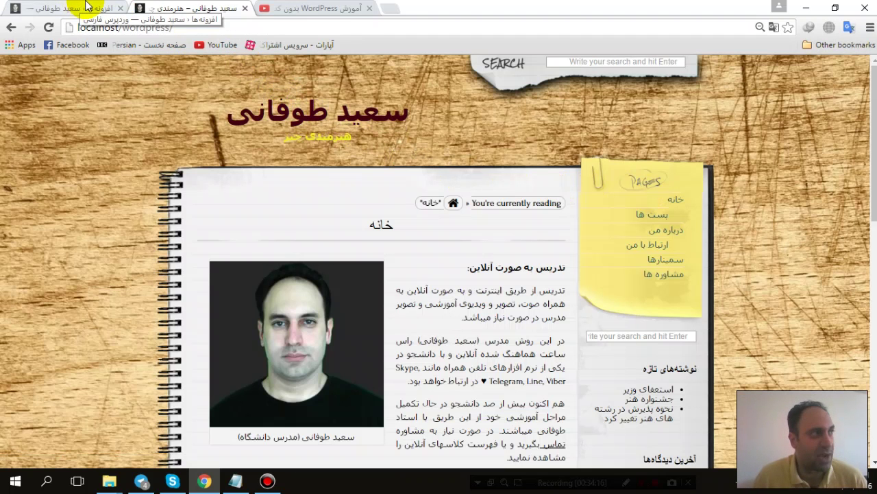
left_click(87, 7)
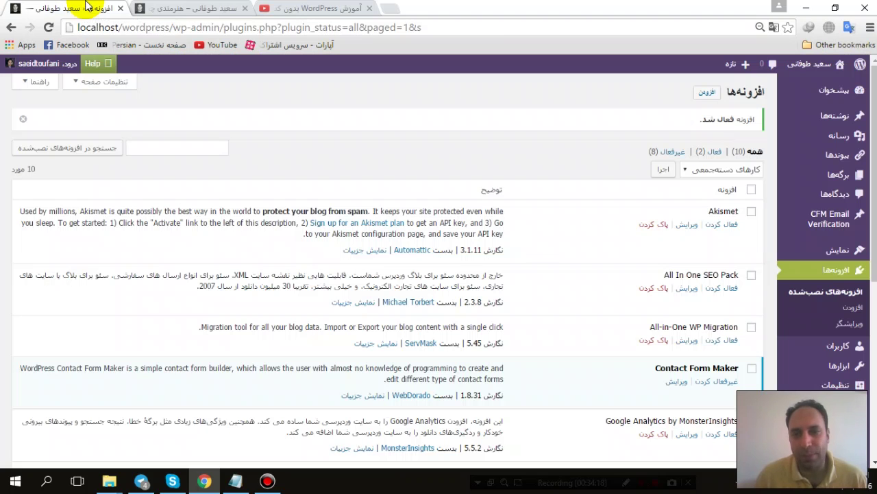